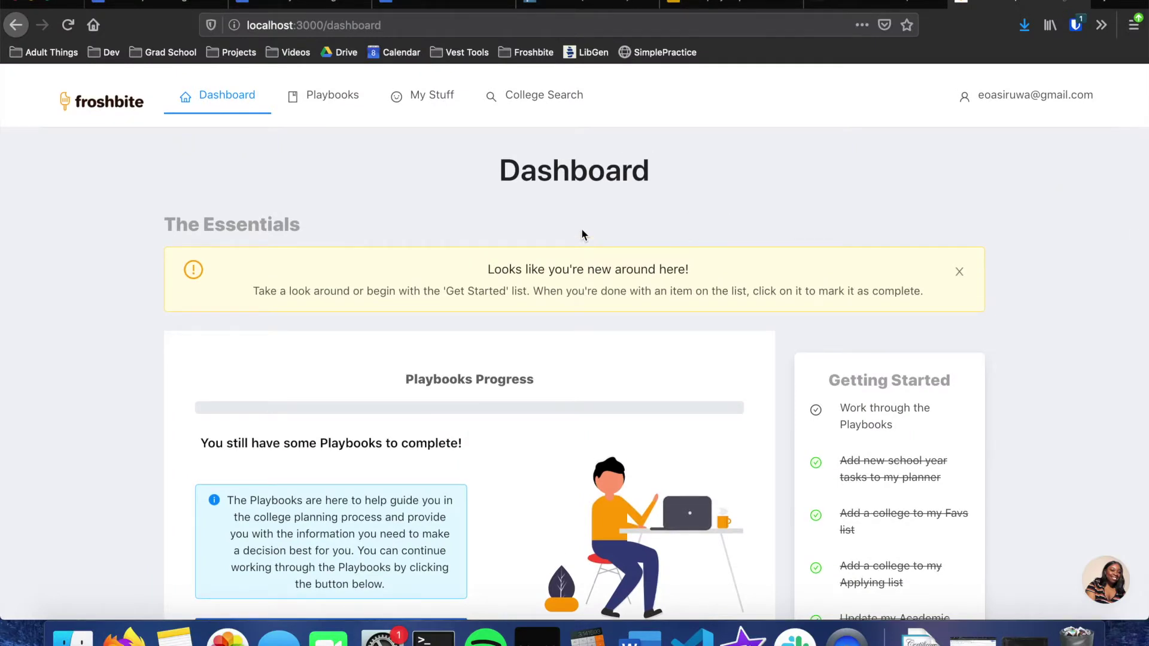
Step: Continue on the Playbooks page, then return to the Dashboard's My Applying List with Caltech and Harvey Mudd
scroll(582, 234, "down", 2)
scroll(582, 234, "up", 2)
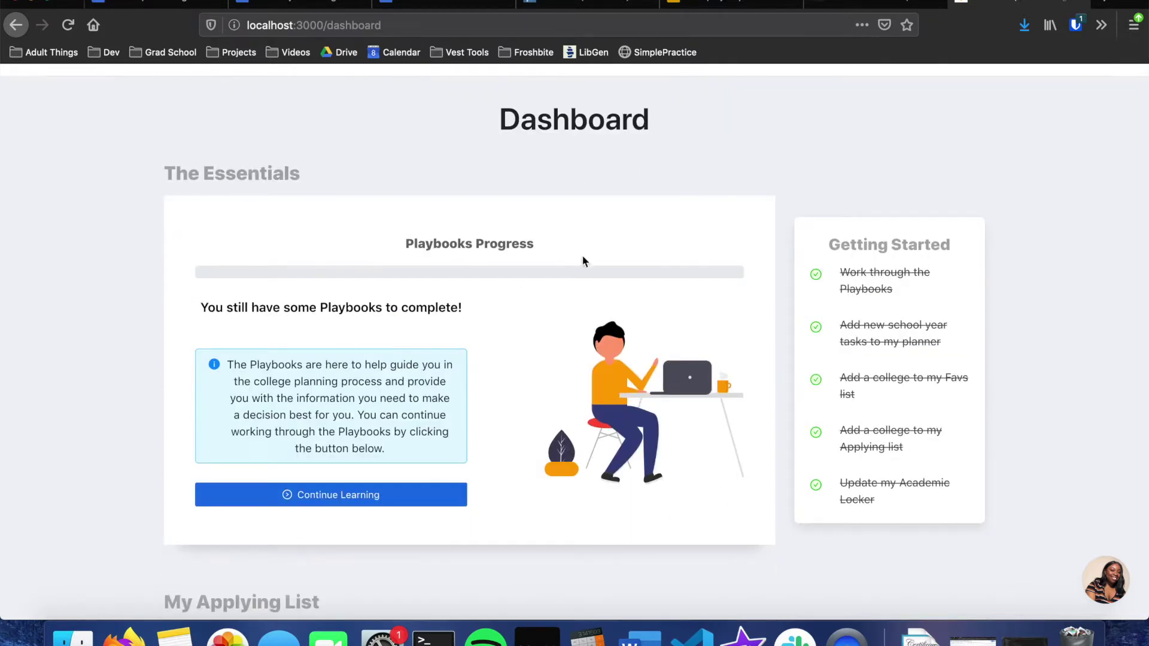
scroll(364, 355, "up", 1)
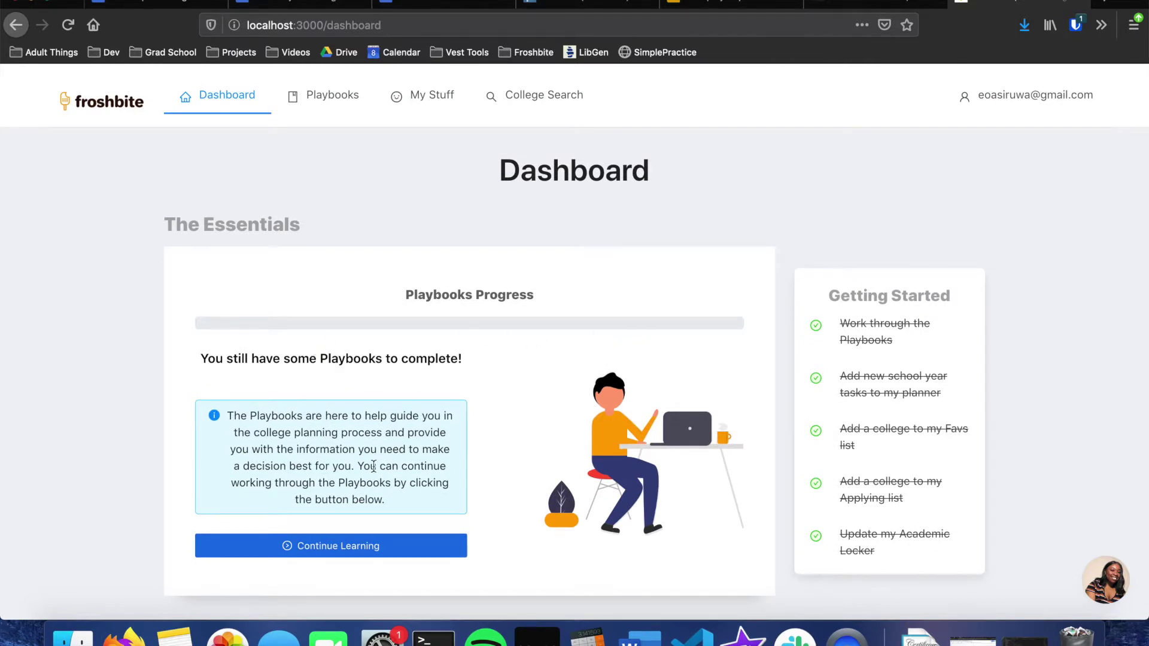
scroll(373, 466, "up", 1)
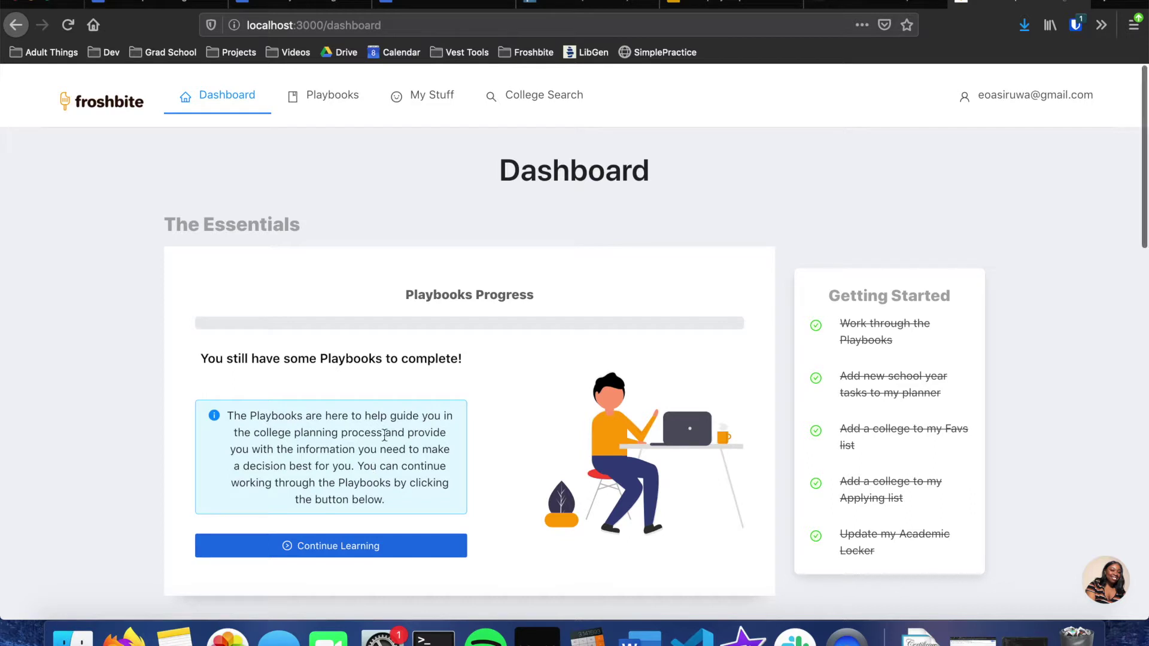
scroll(384, 436, "down", 1)
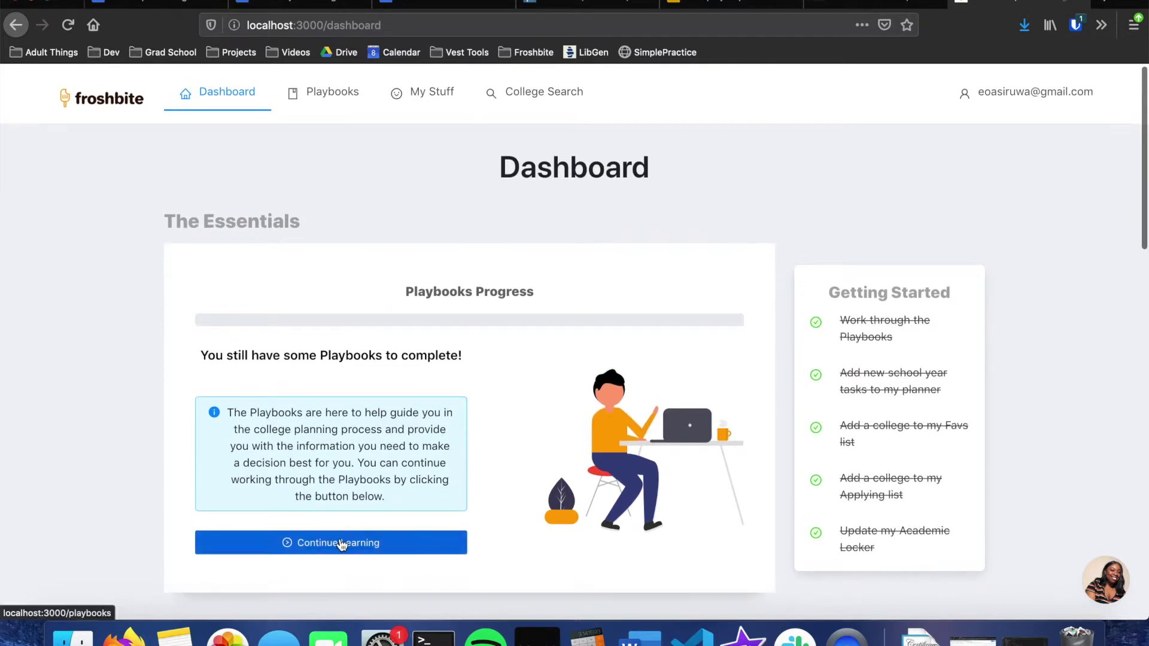
left_click(335, 544)
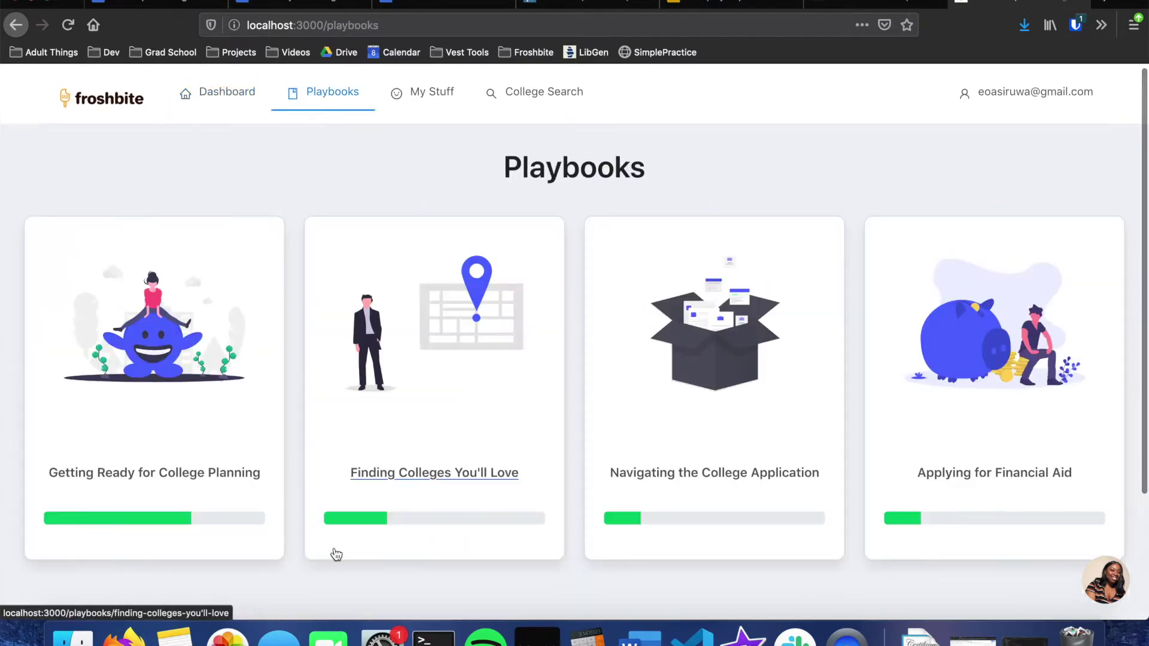
left_click(230, 107)
scroll(348, 176, "down", 8)
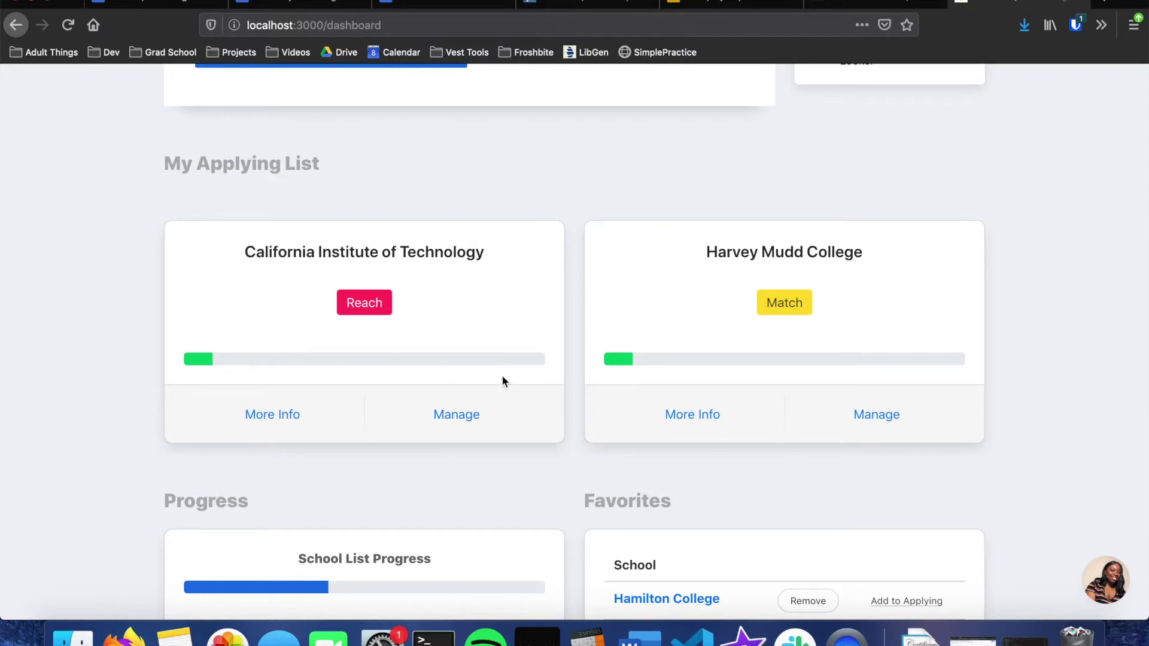
Step: Review Harvey Mudd College's details and Caltech's application page, then return to the Dashboard
left_click(692, 419)
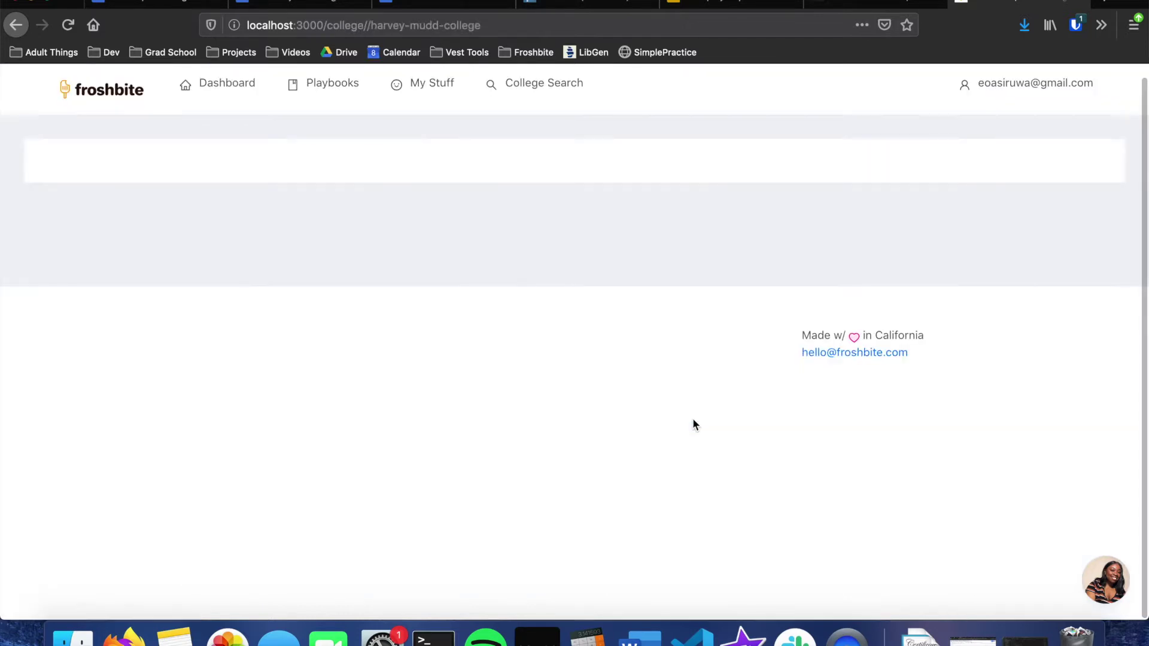
scroll(611, 427, "down", 3)
scroll(610, 428, "up", 3)
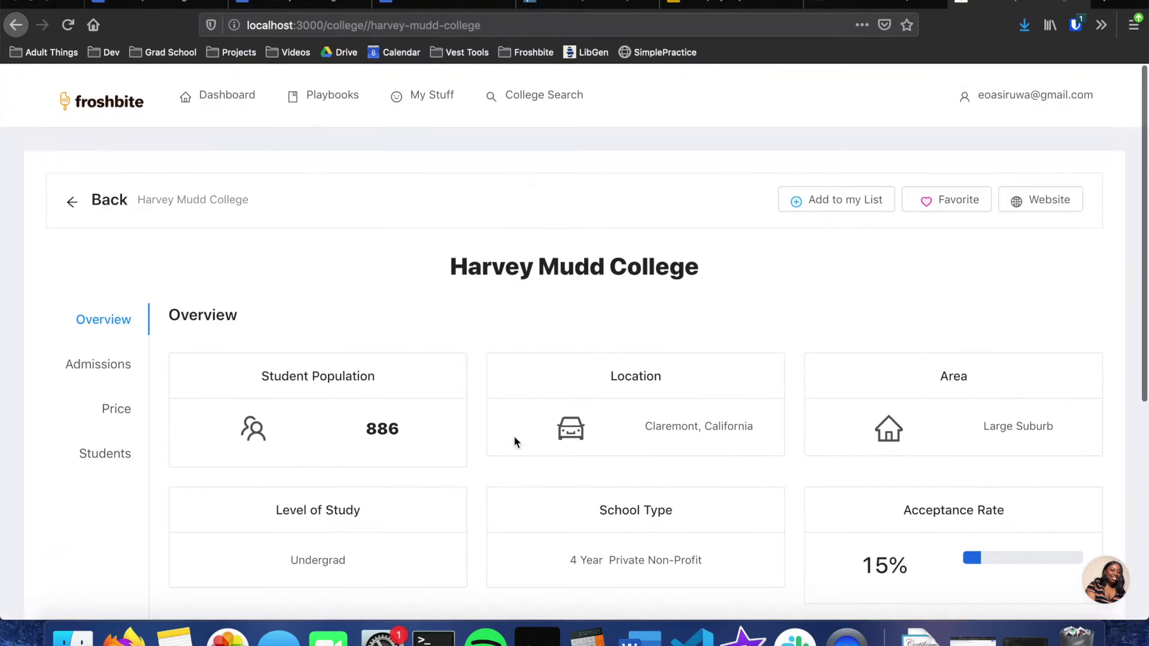
key("super+Left")
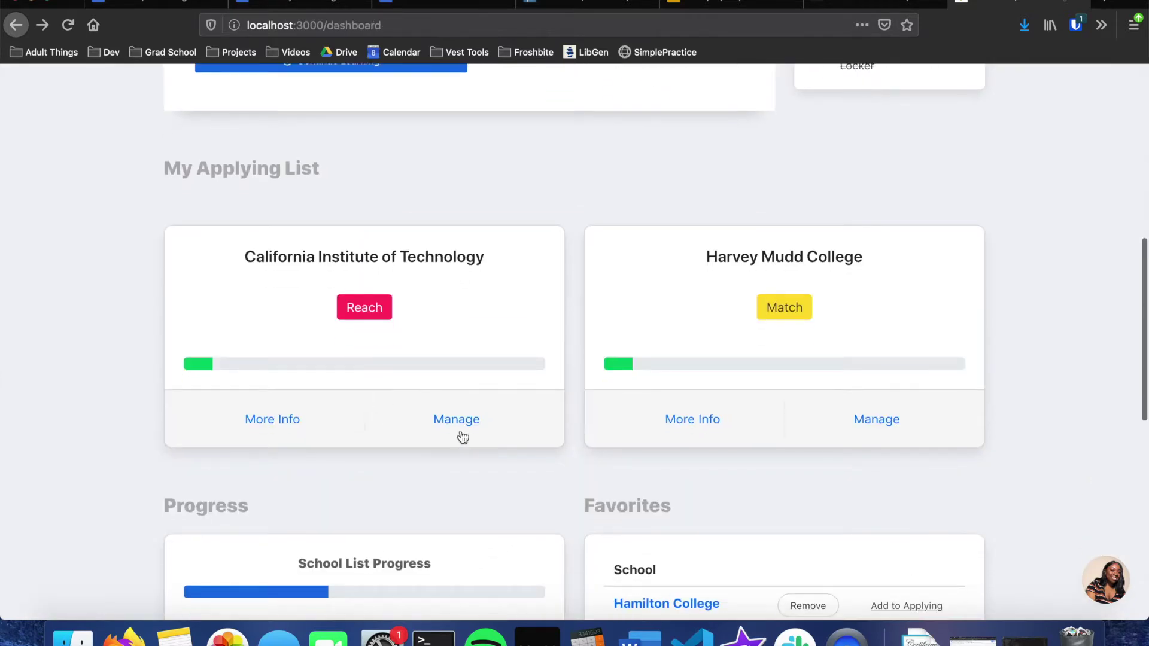
left_click(457, 419)
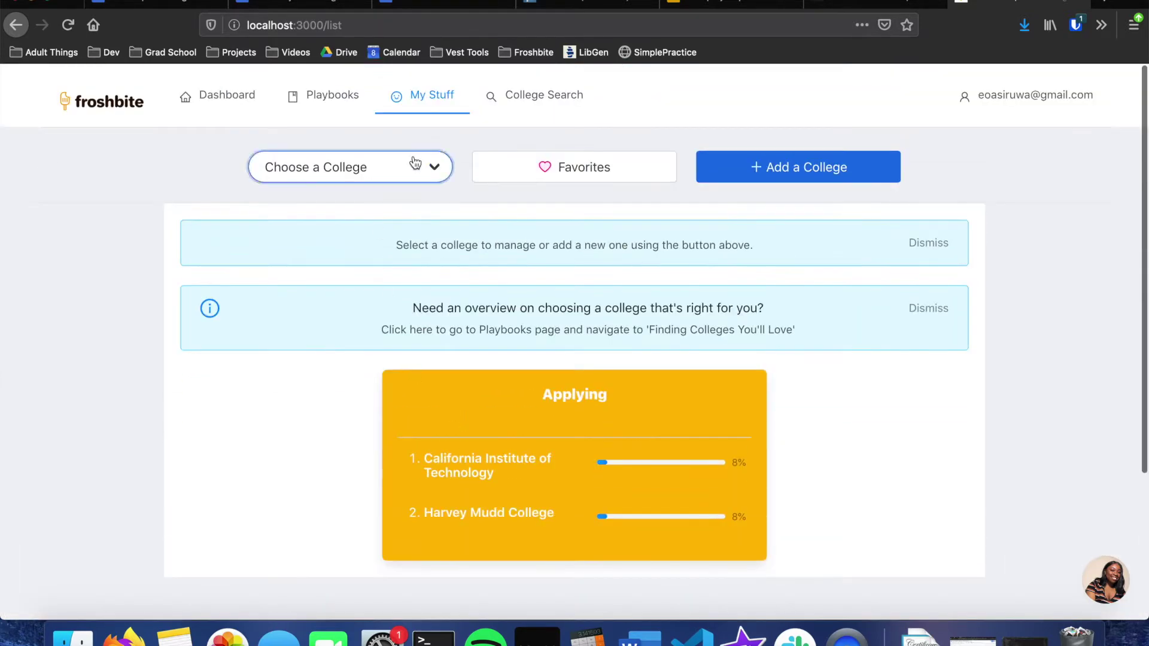
left_click(416, 161)
key("super+Left")
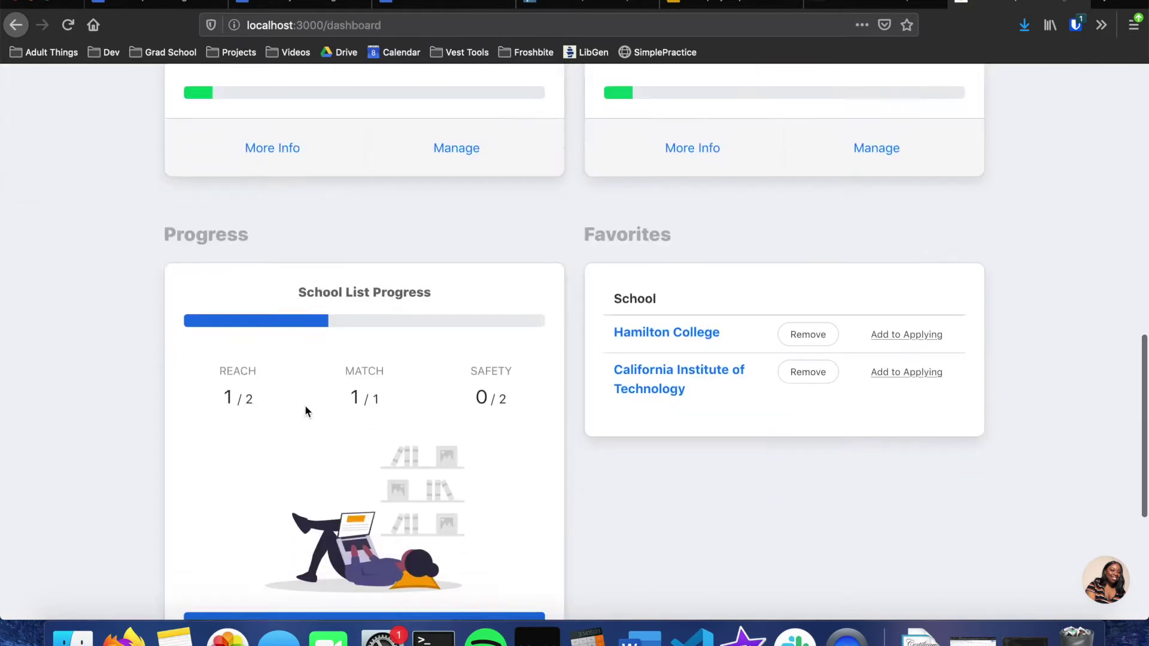
Step: Remove Hamilton College from Favorites and add California Institute of Technology to the applying list
scroll(305, 407, "down", 3)
scroll(305, 409, "up", 1)
scroll(305, 412, "down", 1)
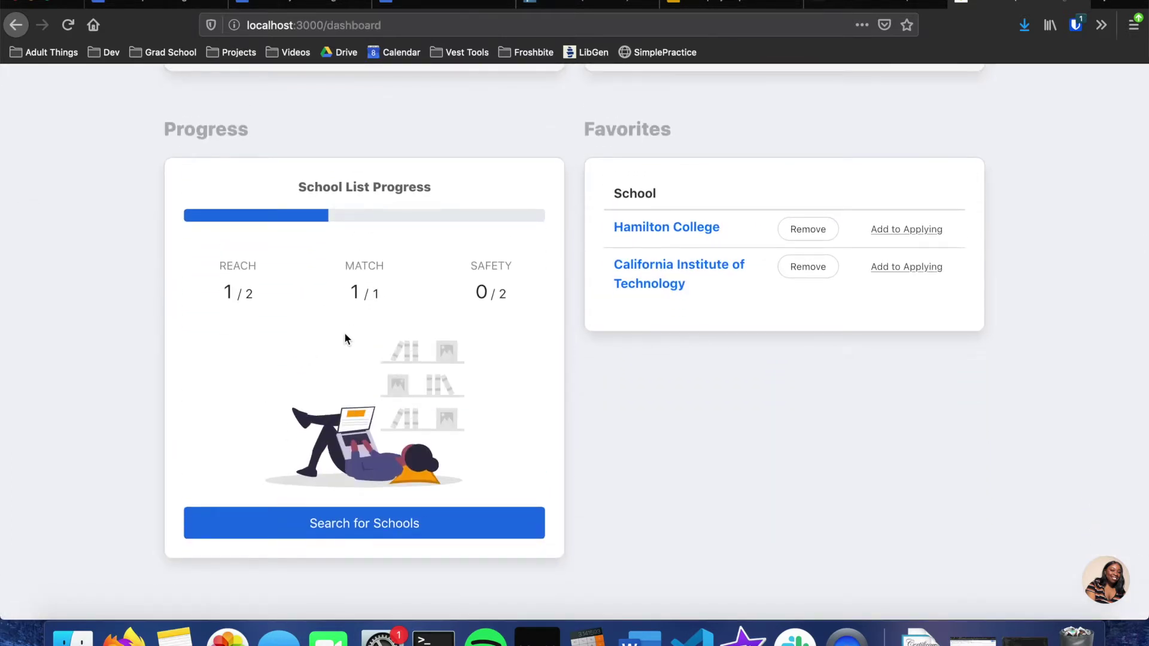
scroll(345, 338, "up", 1)
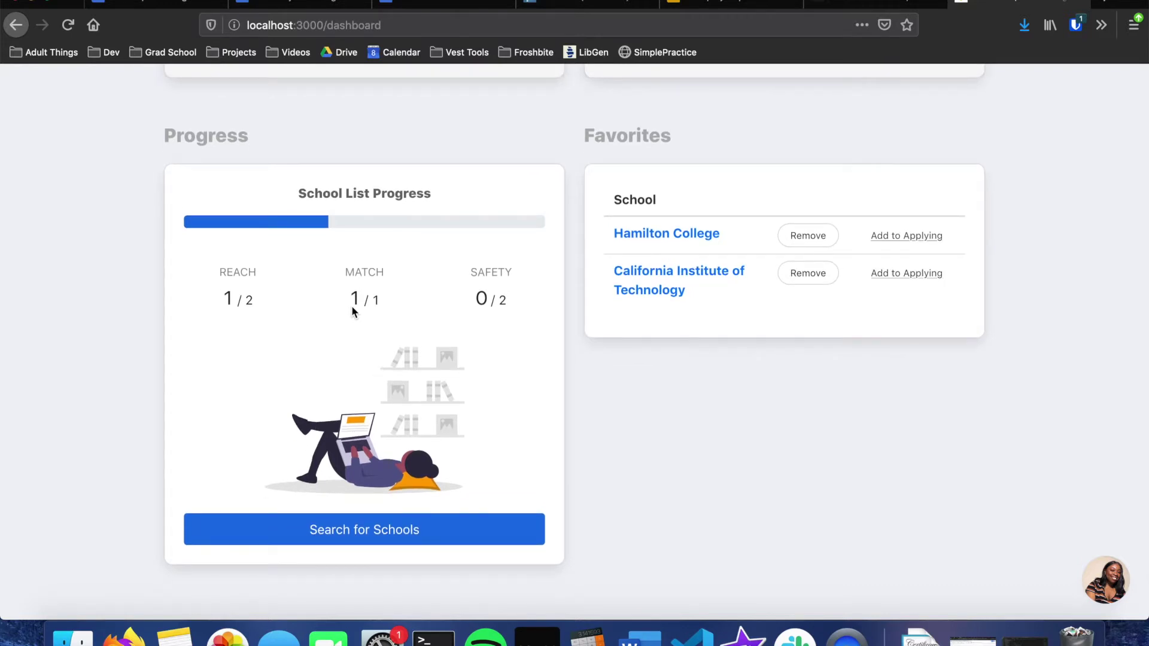
scroll(832, 152, "up", 3)
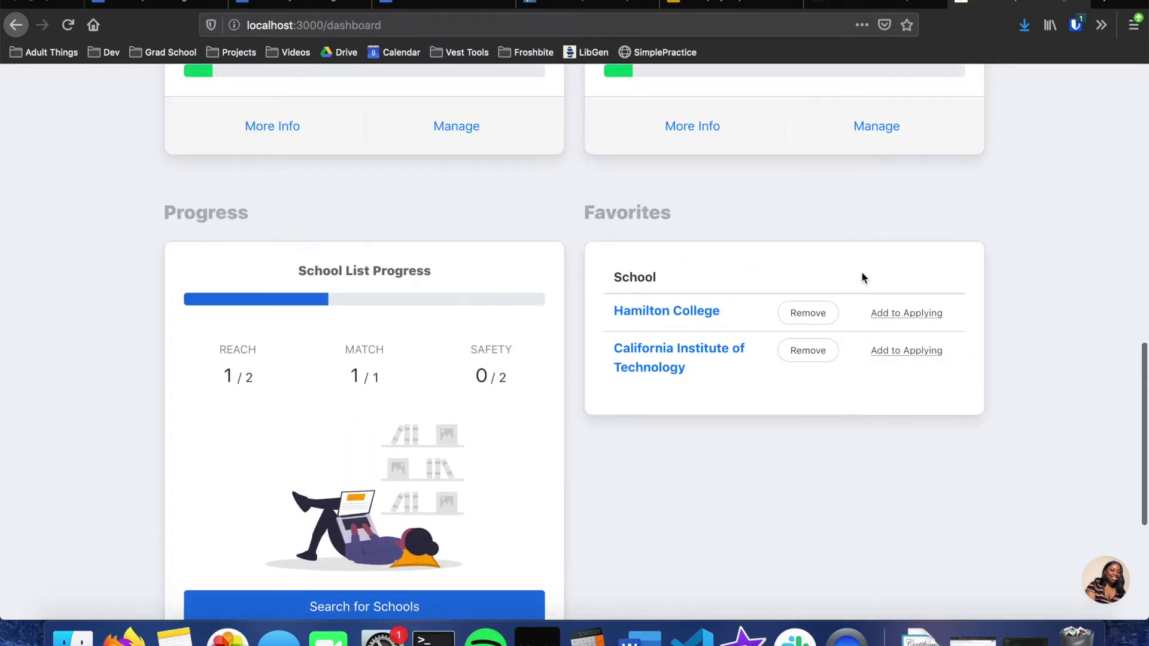
scroll(685, 363, "up", 3)
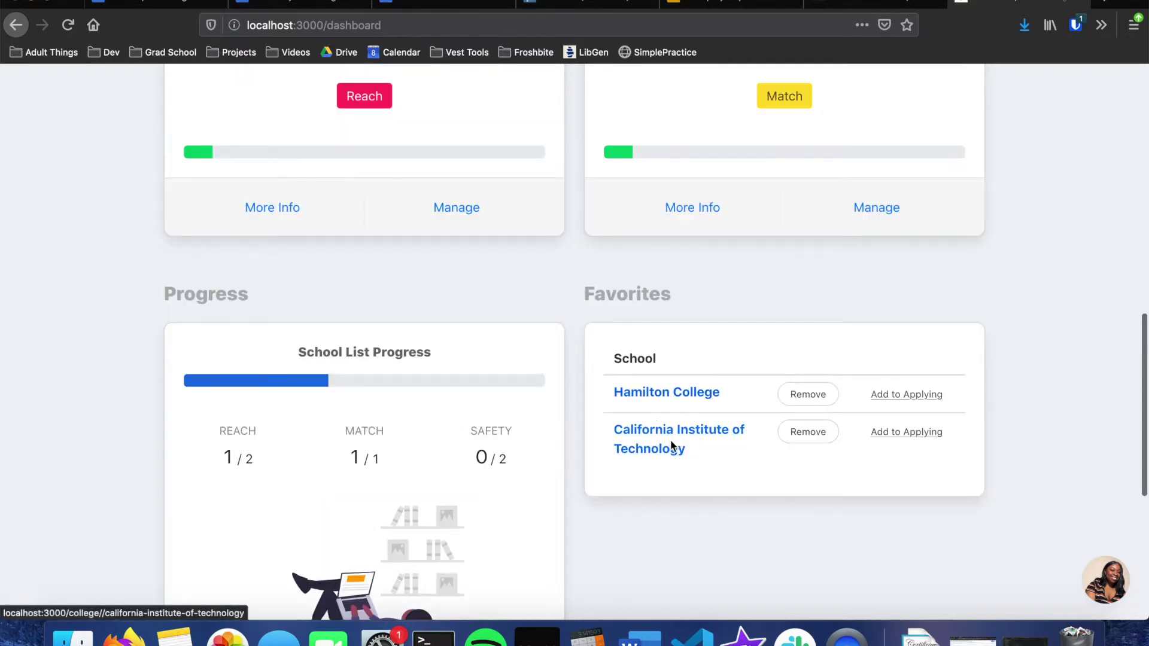
left_click(665, 392)
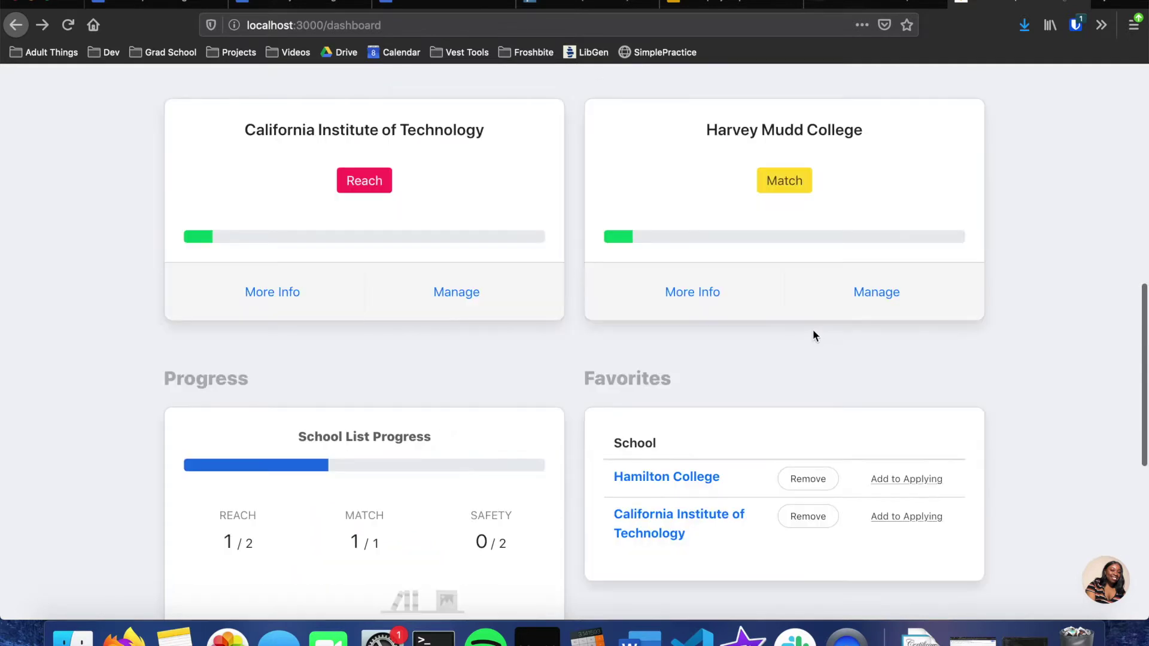
left_click(805, 477)
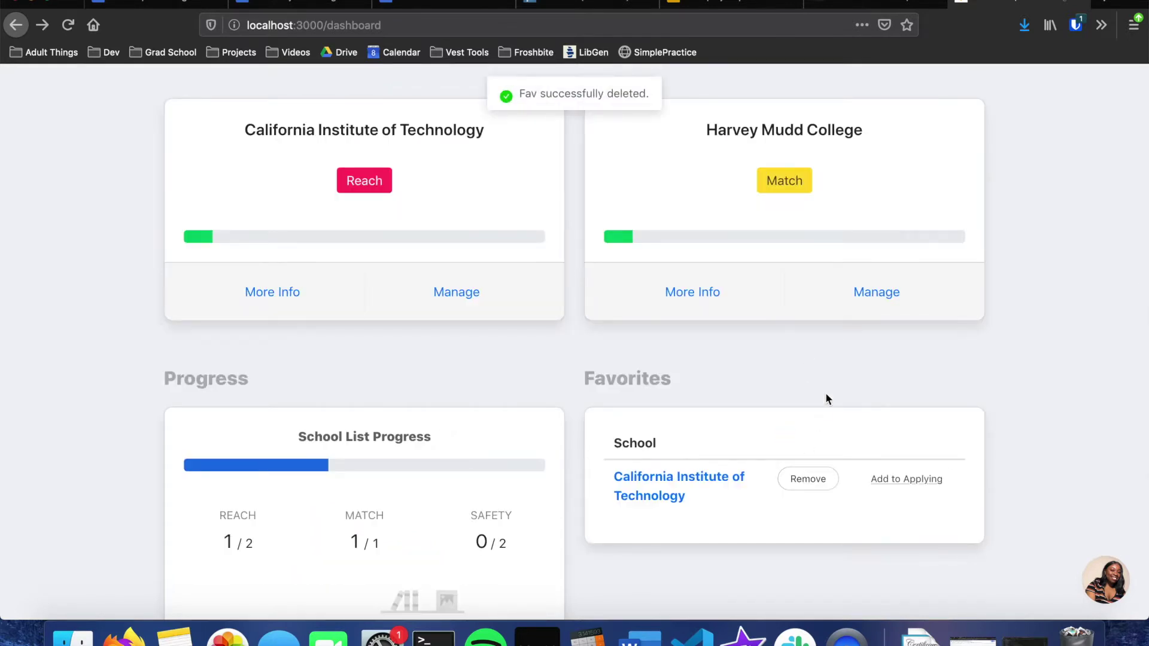
left_click(908, 488)
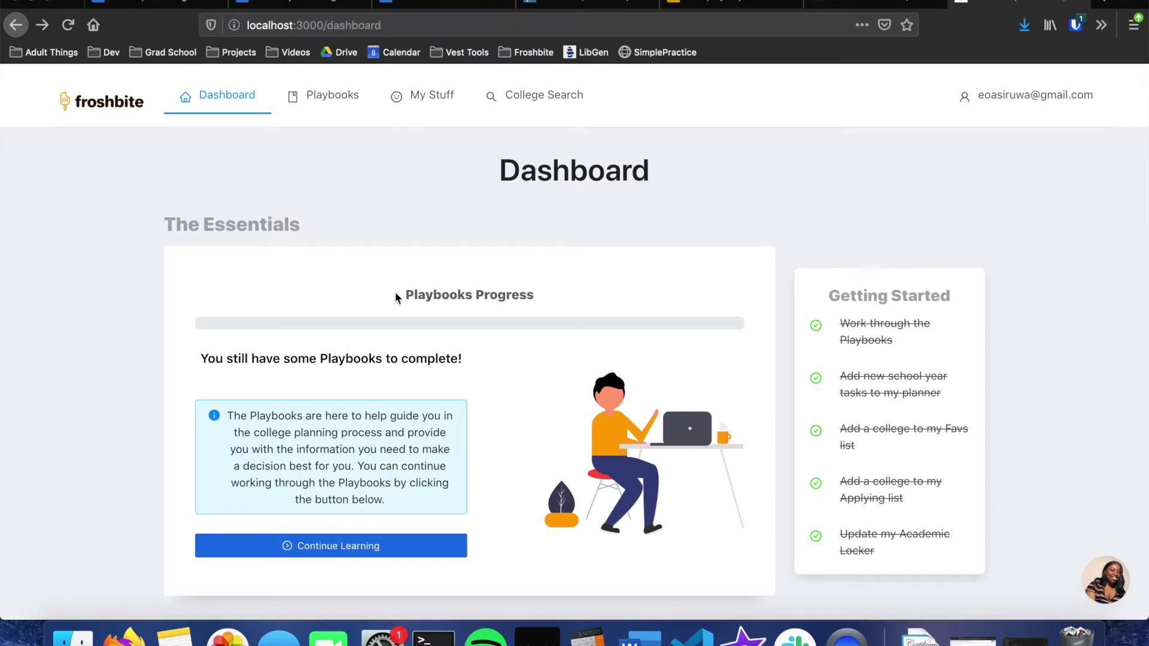
Step: Open the Getting Ready for College Planning playbook from the Playbooks overview and read its first section
left_click(396, 298)
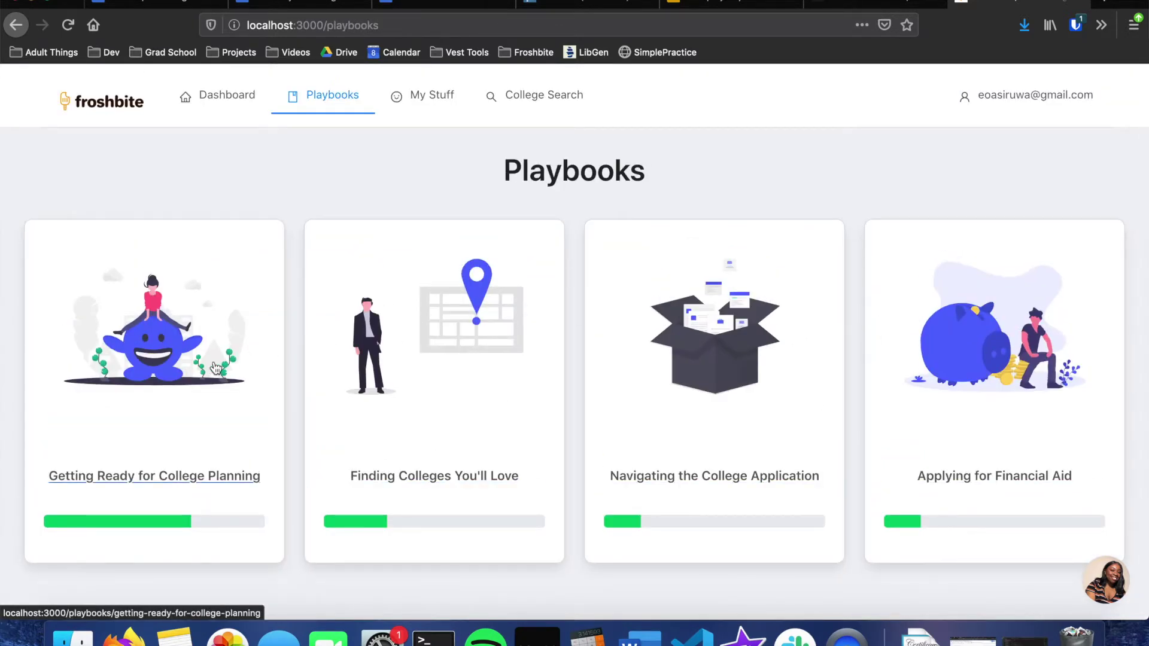
left_click(232, 388)
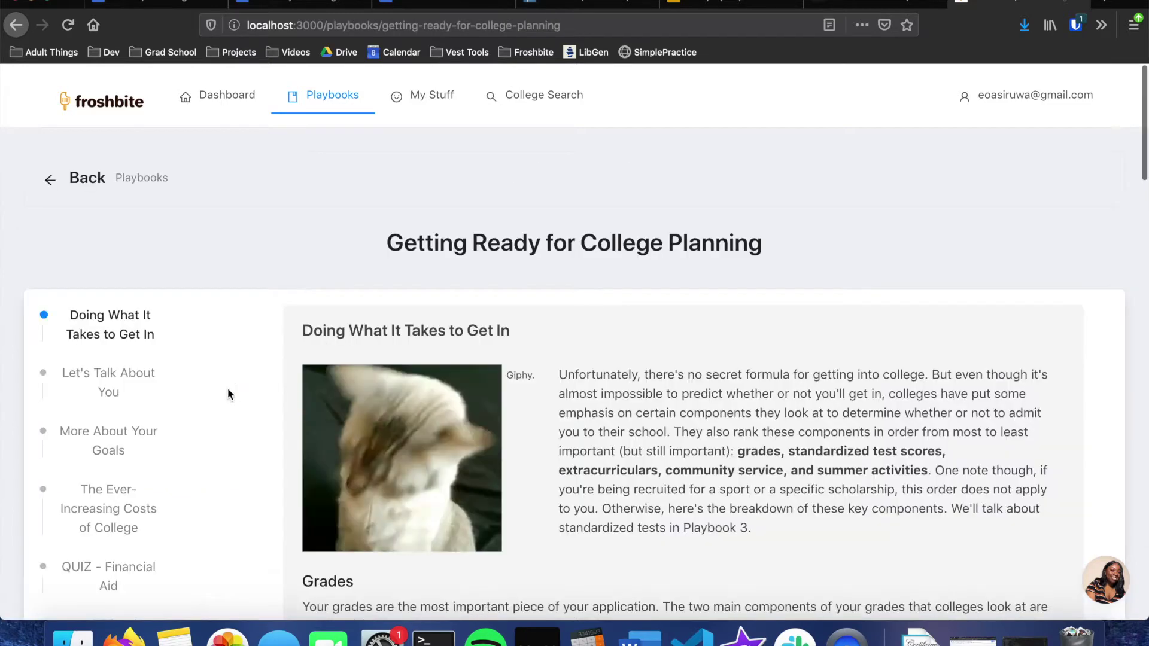
scroll(415, 333, "down", 1)
scroll(415, 332, "down", 4)
scroll(415, 333, "up", 2)
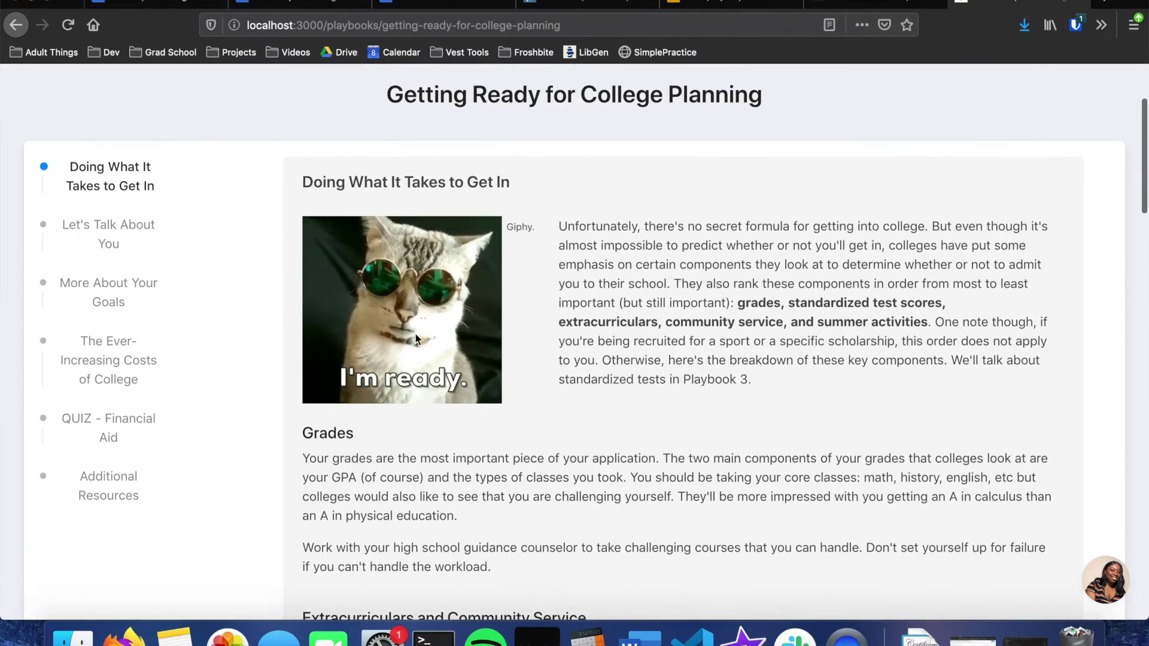
scroll(414, 332, "down", 5)
scroll(414, 333, "down", 10)
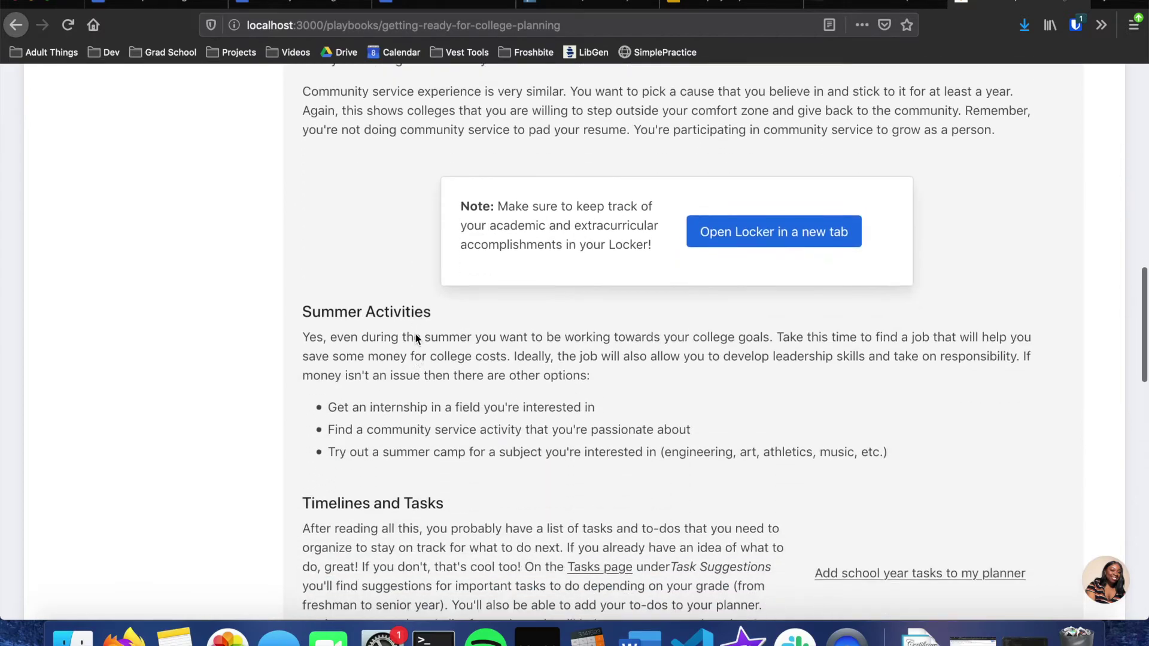
scroll(415, 333, "up", 15)
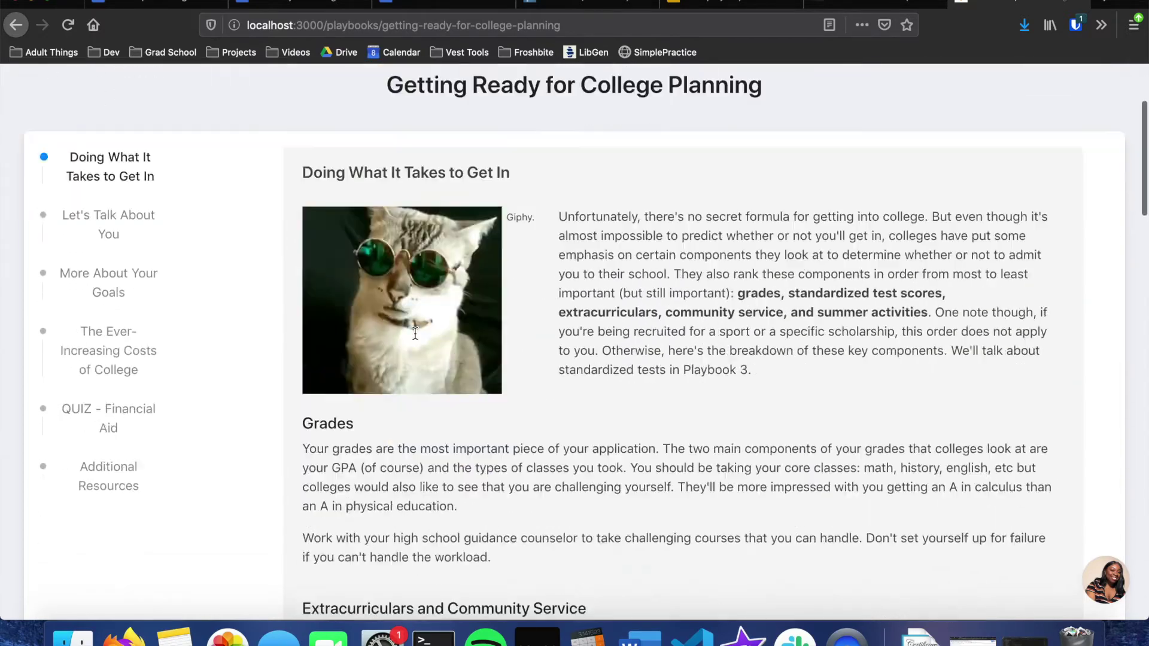
scroll(415, 333, "down", 11)
scroll(414, 333, "up", 15)
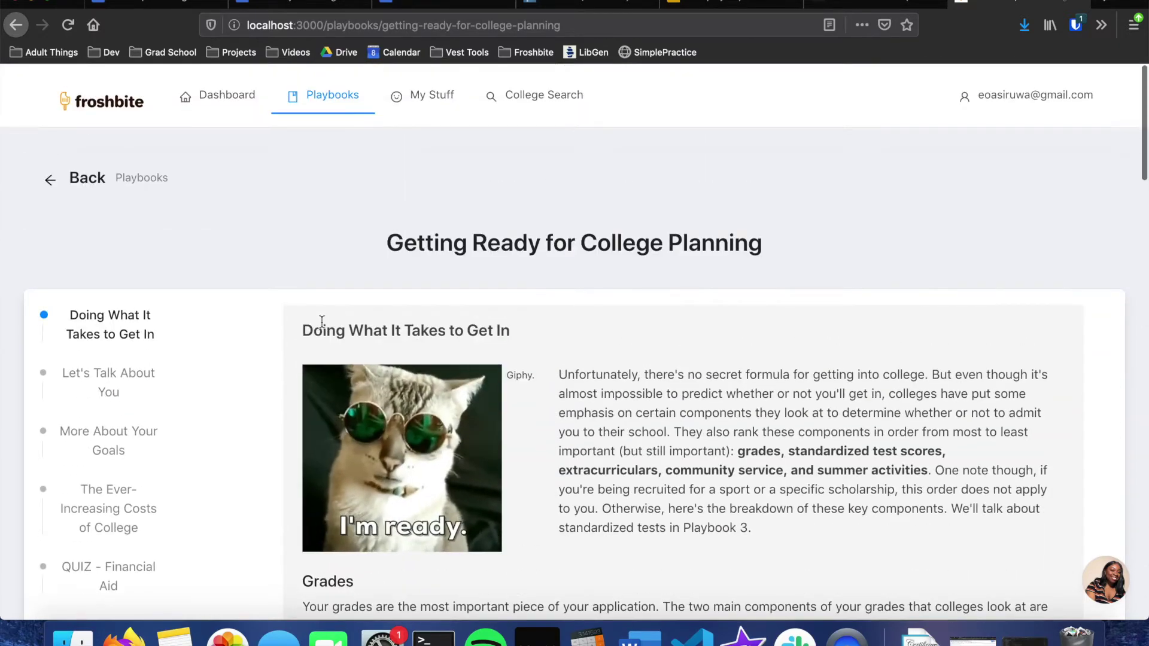
scroll(474, 330, "down", 11)
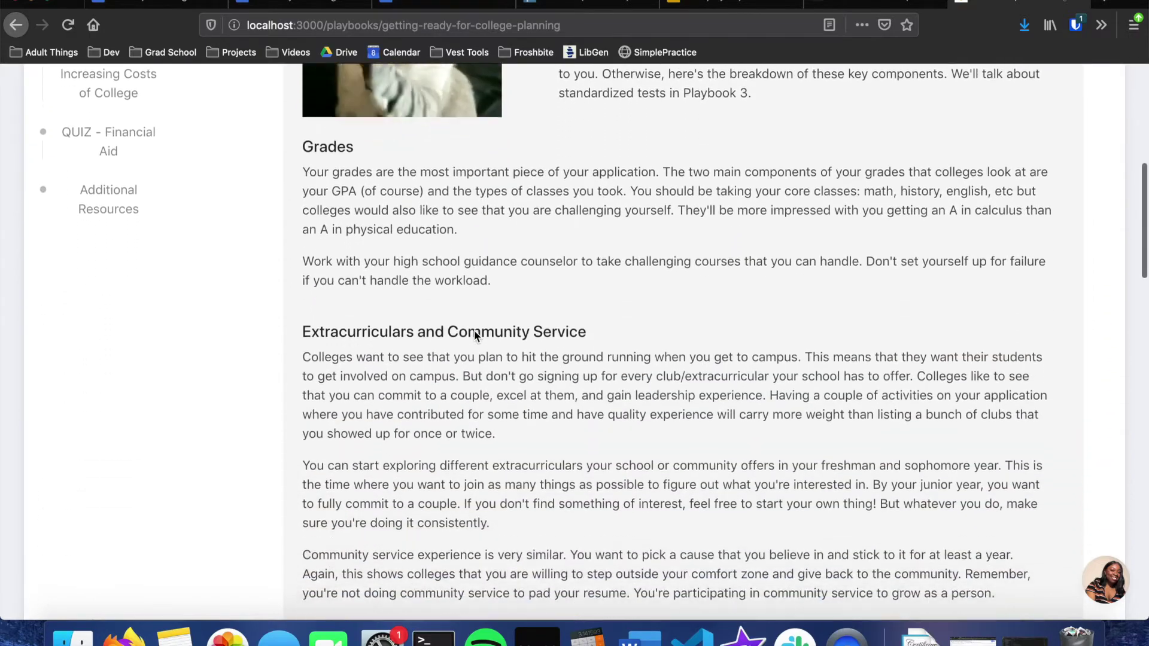
scroll(475, 337, "down", 20)
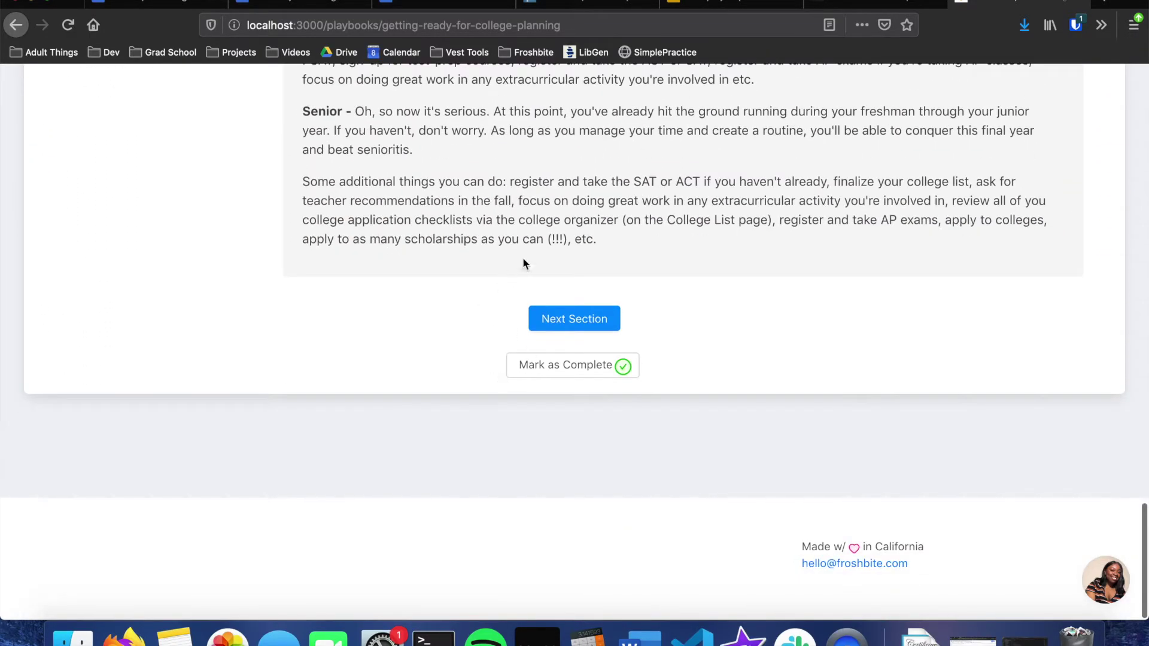
Step: Mark the opening playbook section complete and advance to Think a Little Deeper
left_click(575, 382)
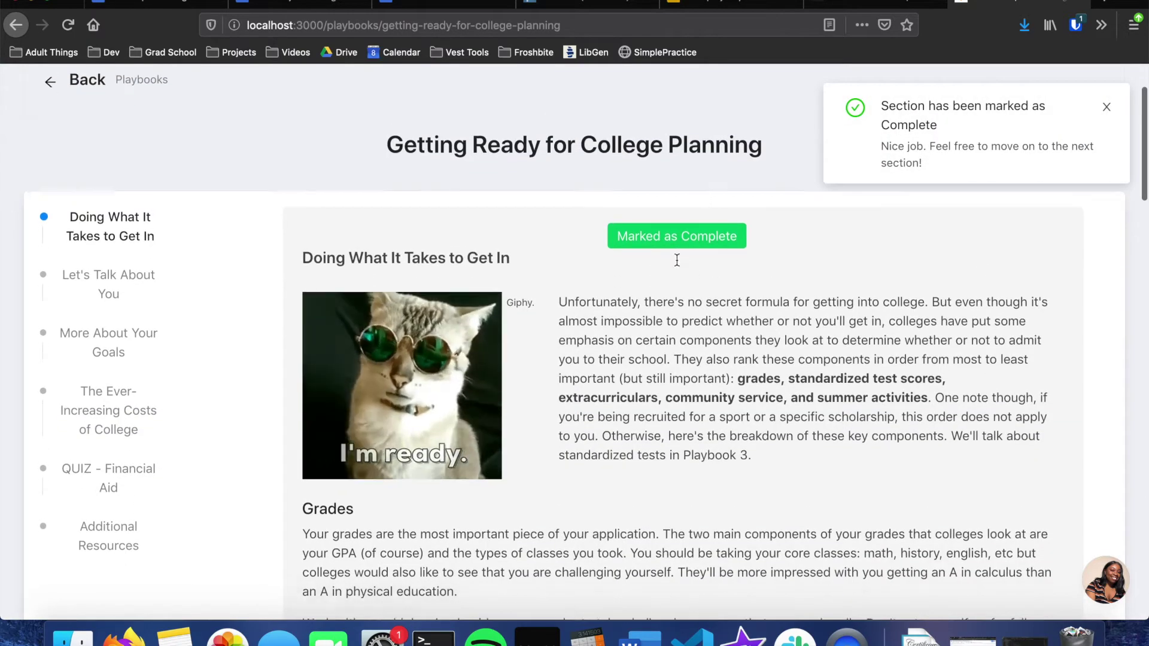
scroll(674, 259, "down", 15)
scroll(583, 323, "down", 20)
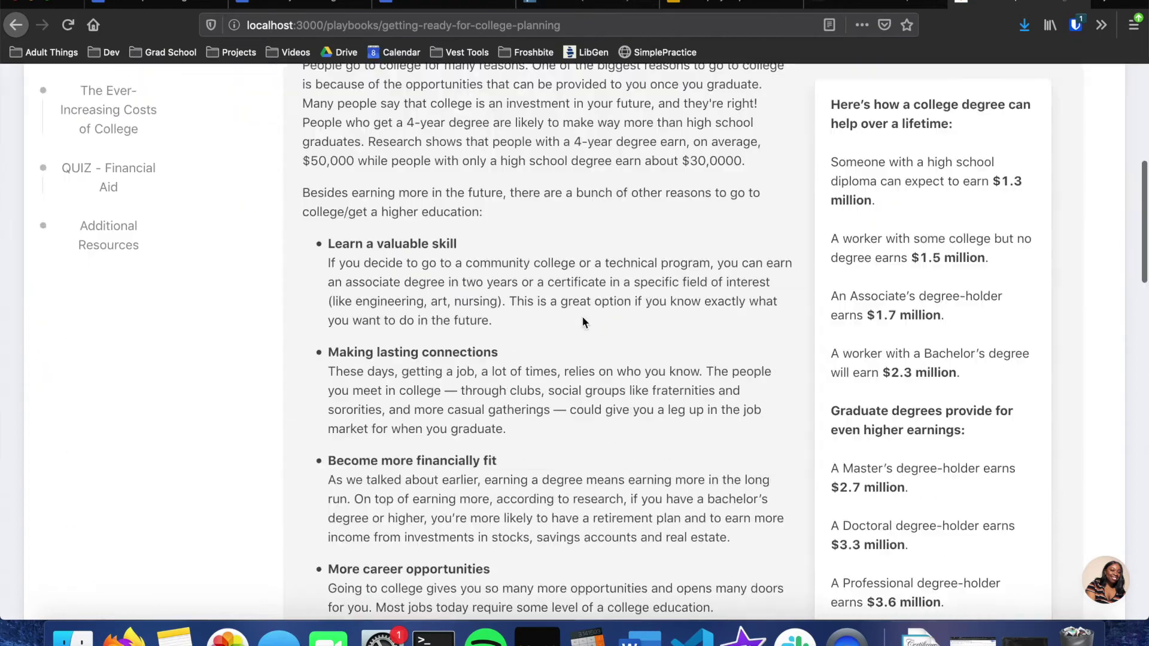
scroll(519, 356, "up", 8)
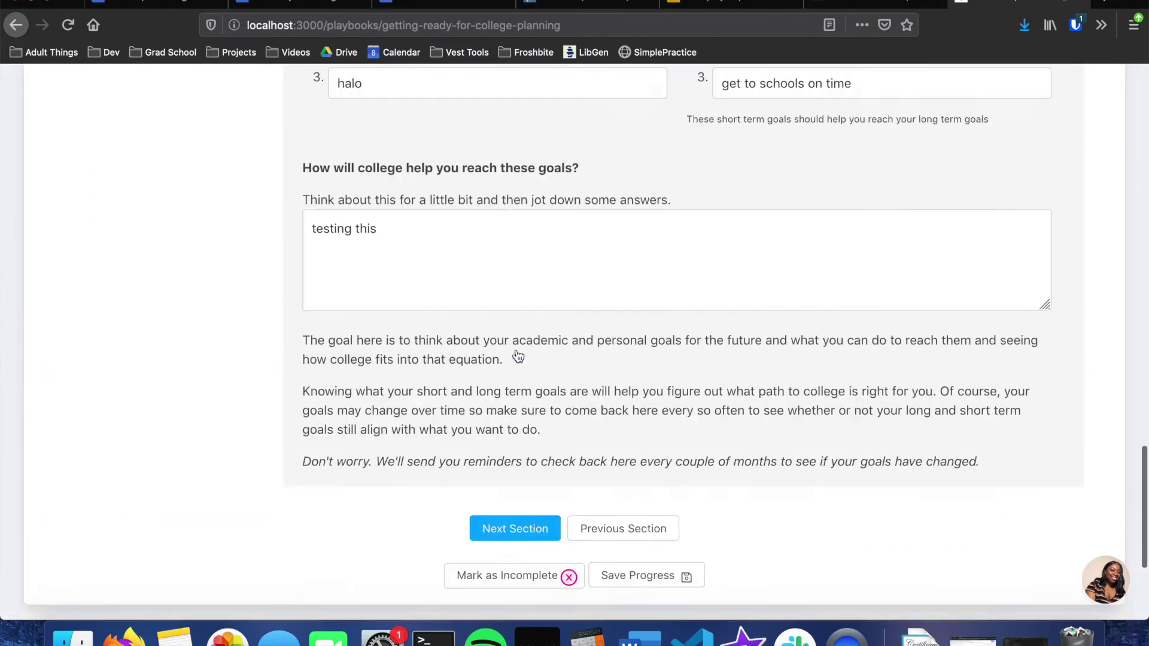
scroll(516, 349, "down", 5)
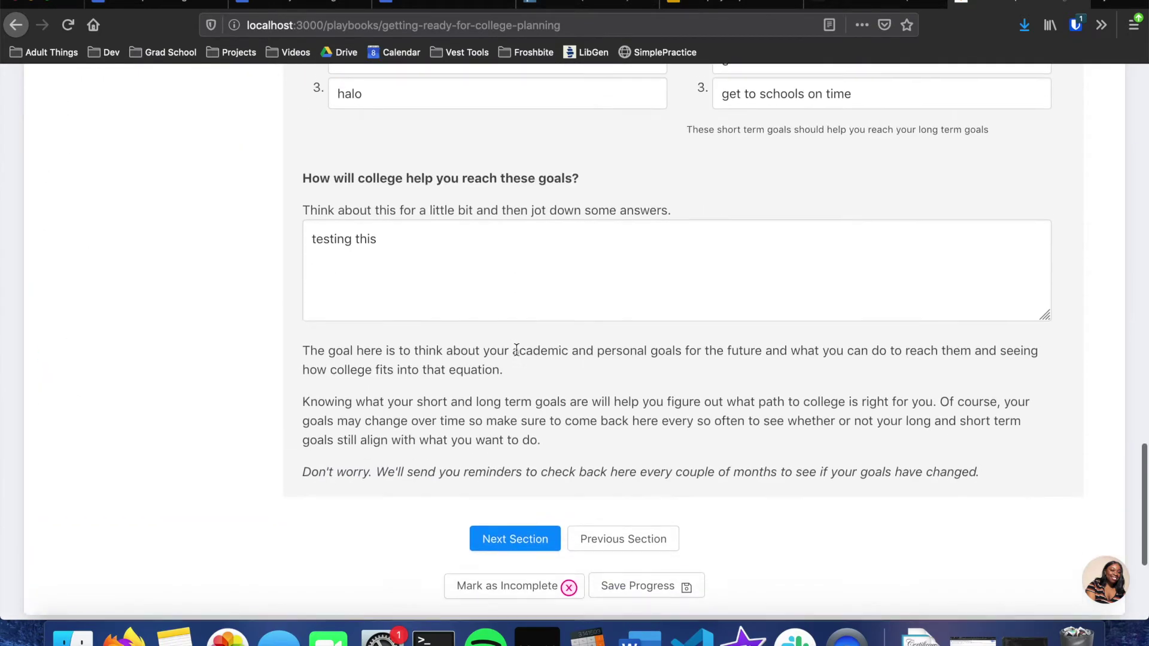
left_click(504, 526)
Step: Toggle Think a Little Deeper's completion on and off, reach Additional Resources, and finish the playbook
scroll(504, 527, "up", 15)
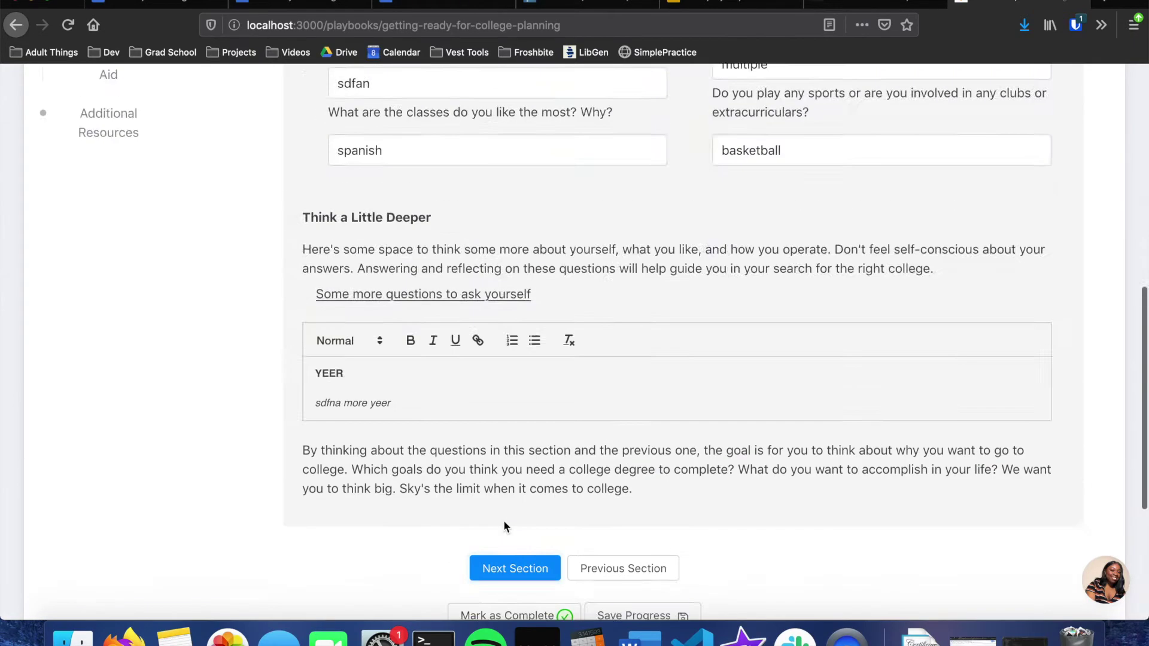
scroll(504, 520, "down", 8)
scroll(504, 520, "down", 3)
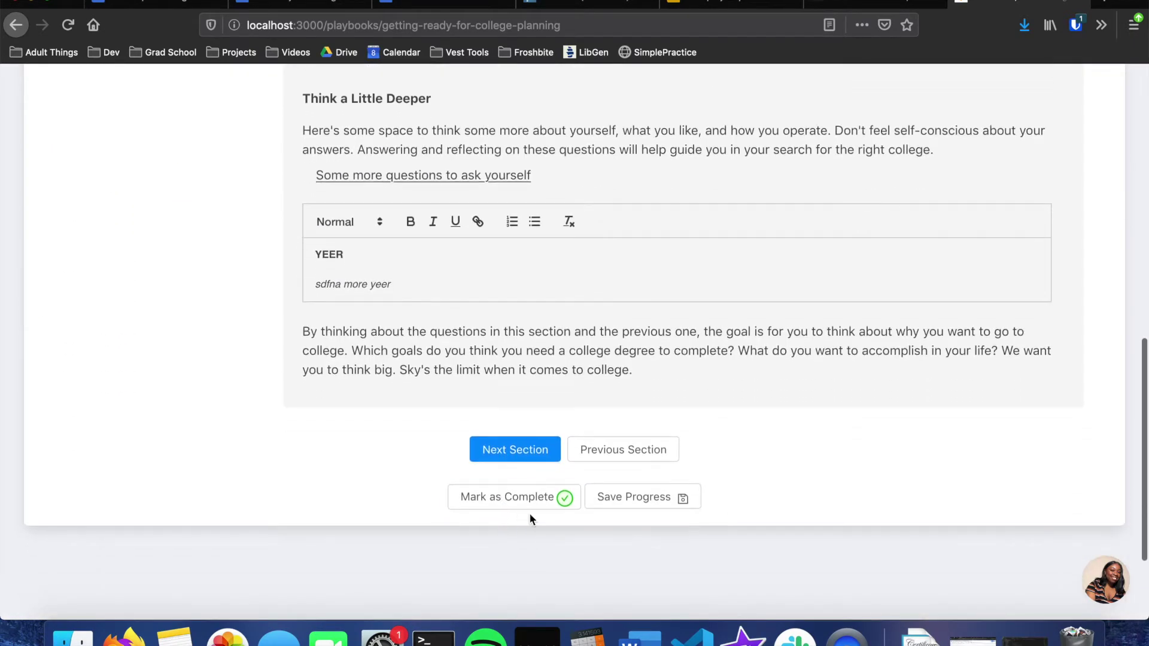
left_click(530, 515)
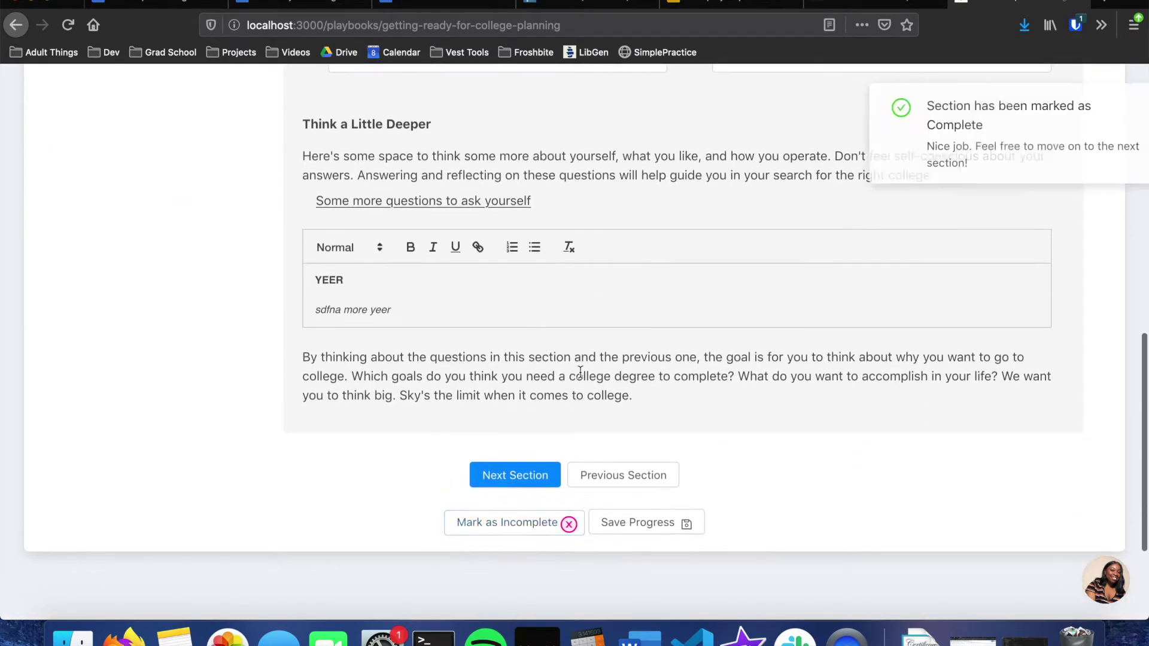
left_click(541, 528)
left_click(531, 450)
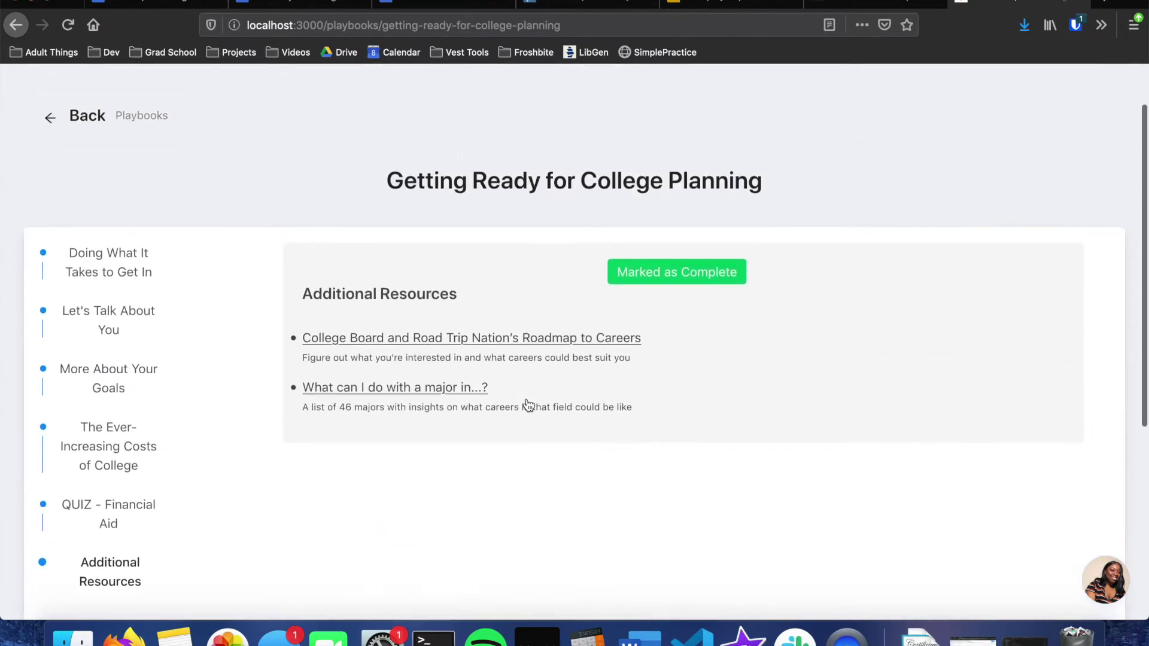
scroll(526, 403, "down", 5)
left_click(464, 477)
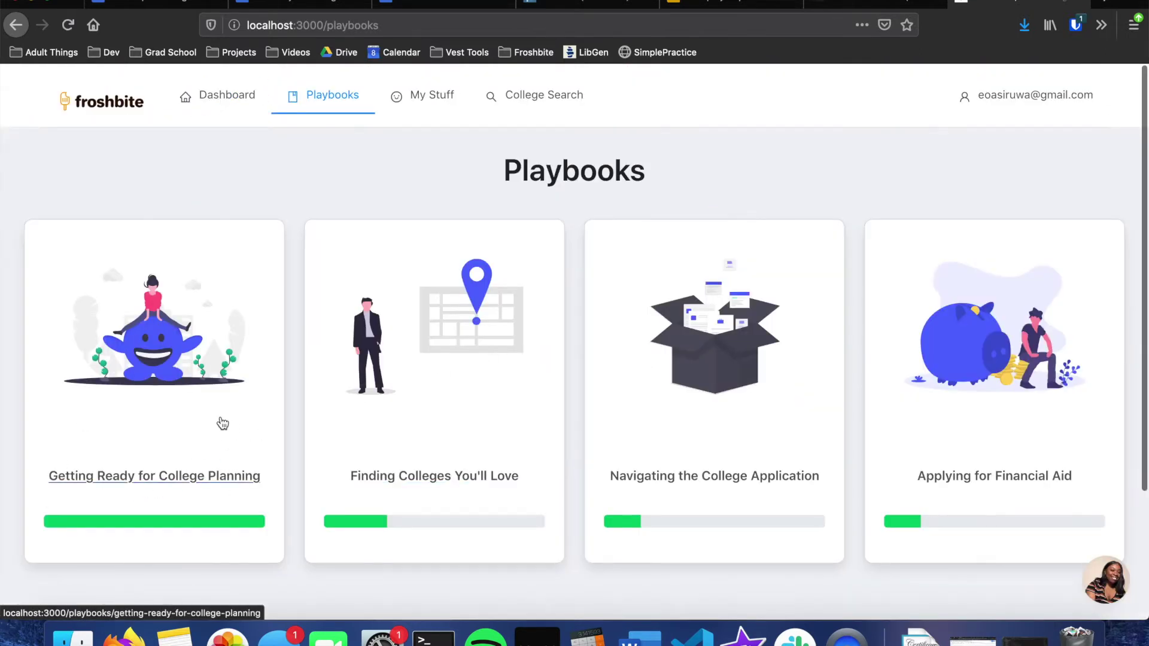
Step: Open the Groups page from the My Stuff menu
mouse_move(438, 95)
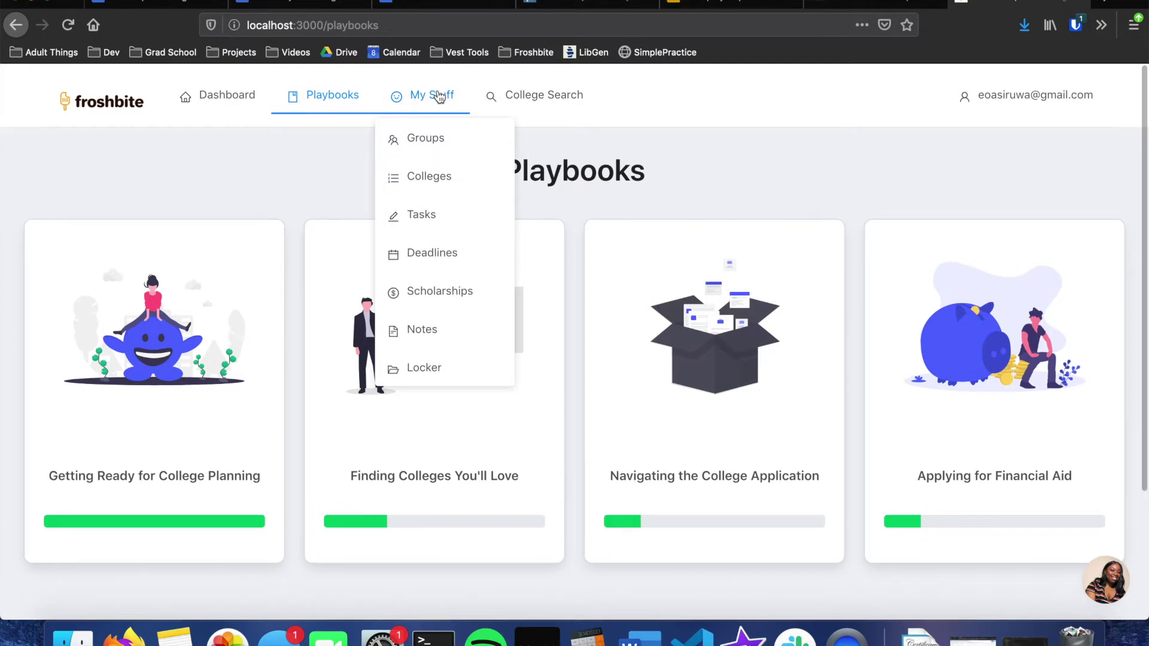
left_click(433, 132)
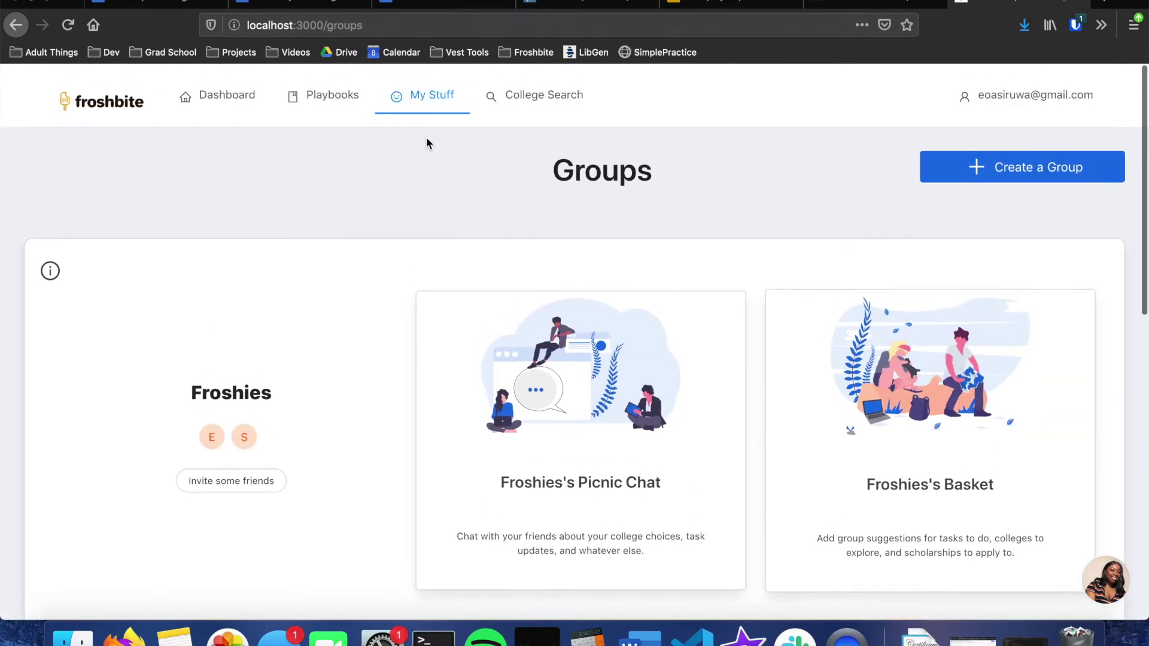
Step: Cancel a new-group draft, then send a friend's e-mail invite to the Froshies group
scroll(427, 142, "down", 10)
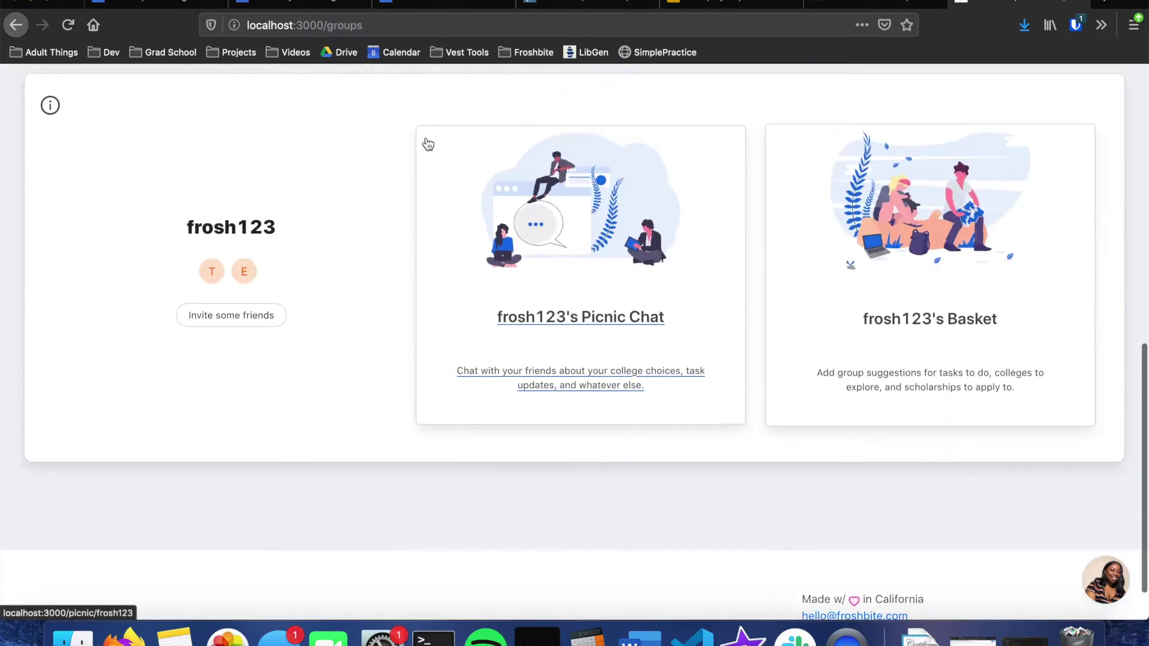
scroll(427, 143, "up", 10)
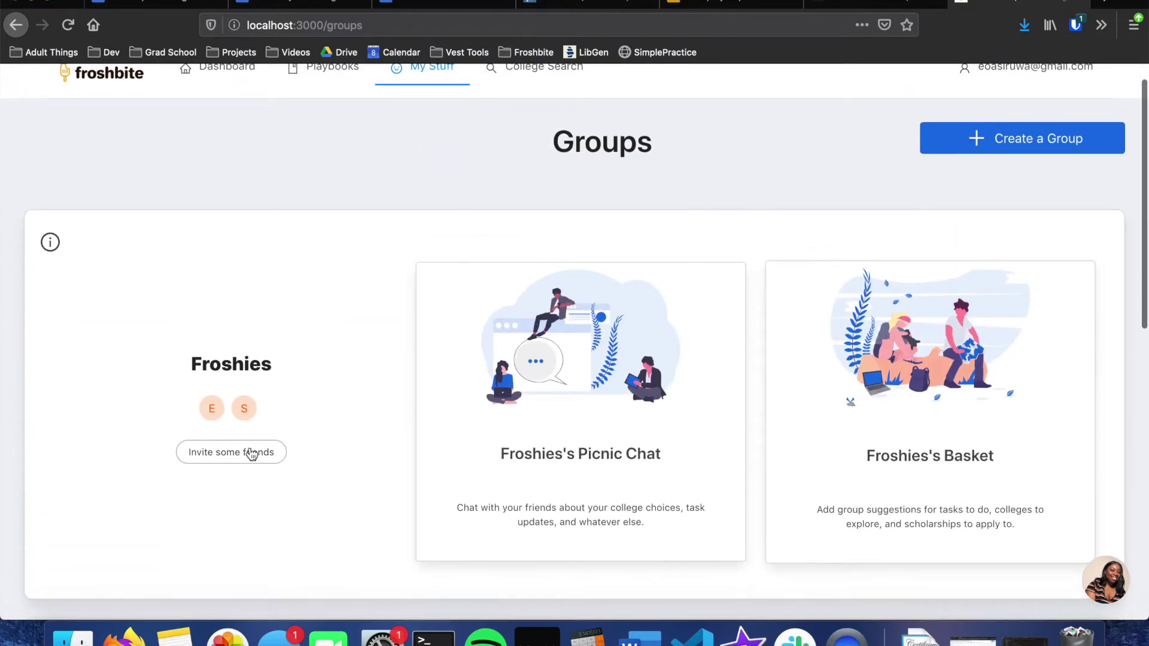
left_click(1000, 144)
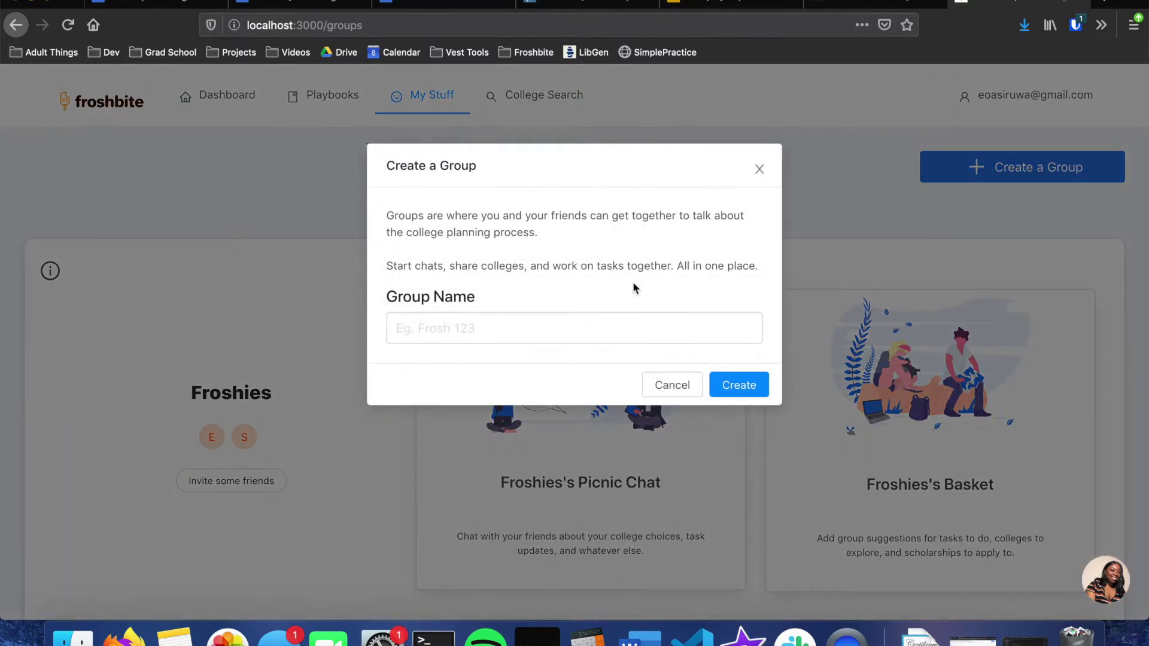
left_click(674, 385)
left_click(252, 442)
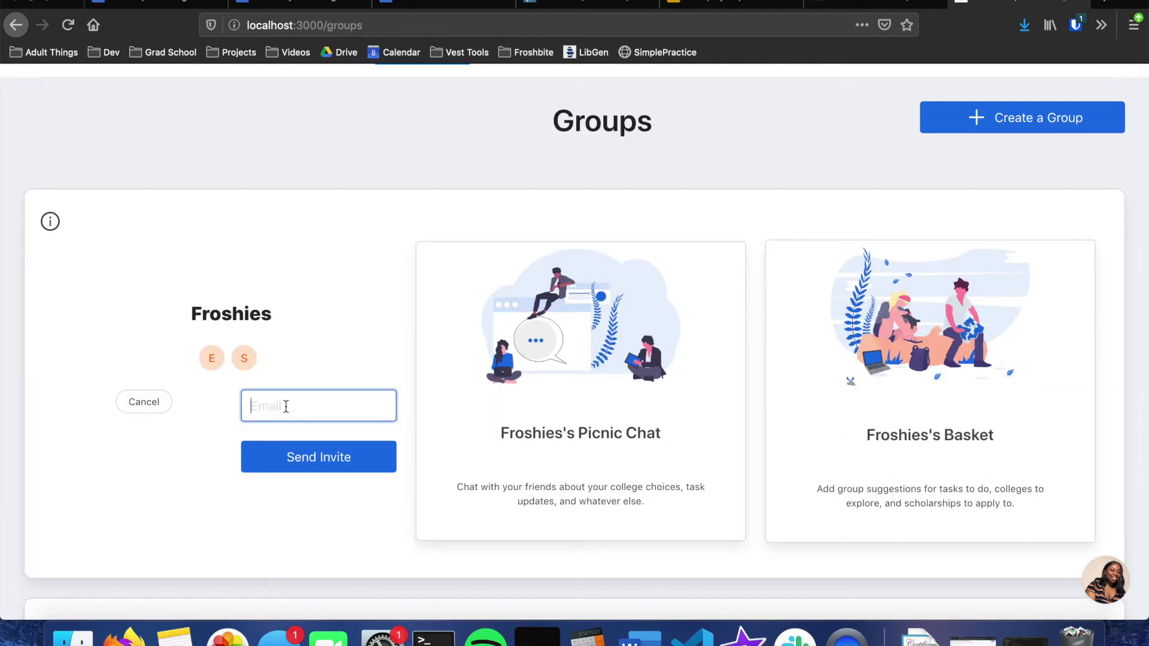
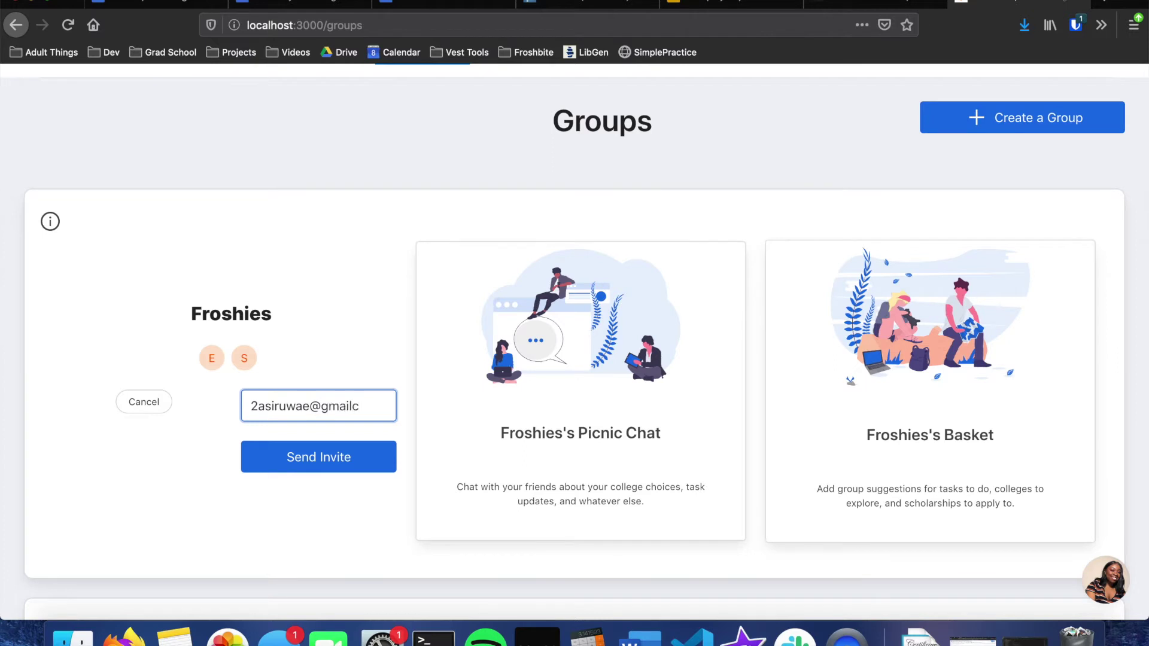
key("Return")
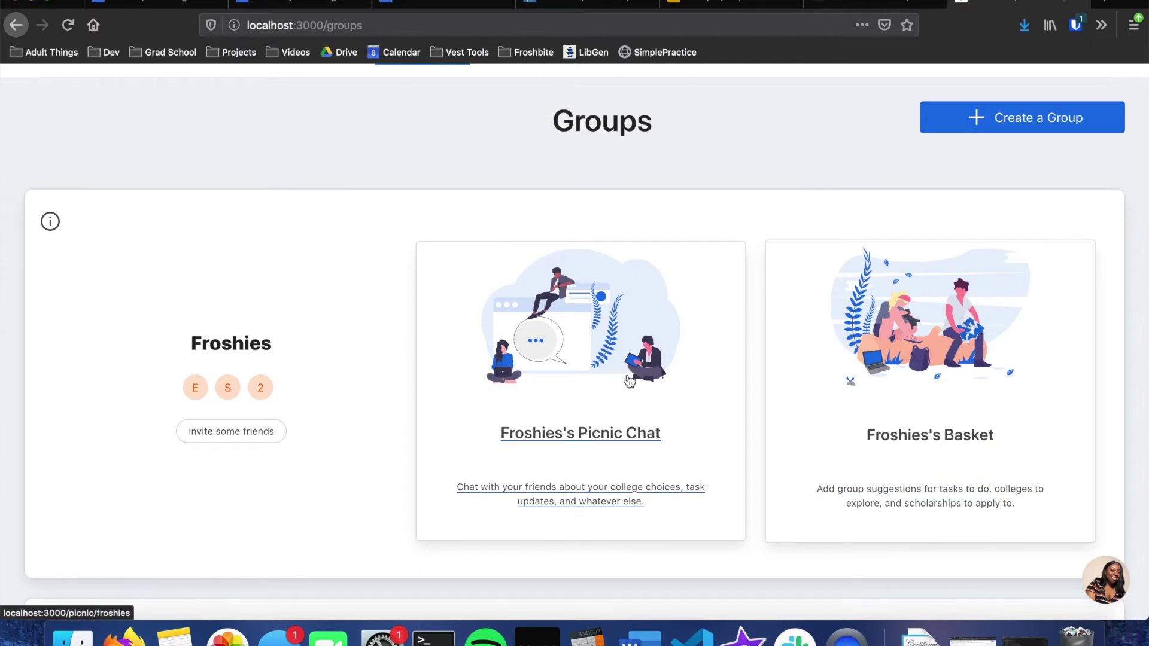
Step: In Froshies's Picnic Chat, browse #general and #college-applications, then open the member's direct message
left_click(573, 474)
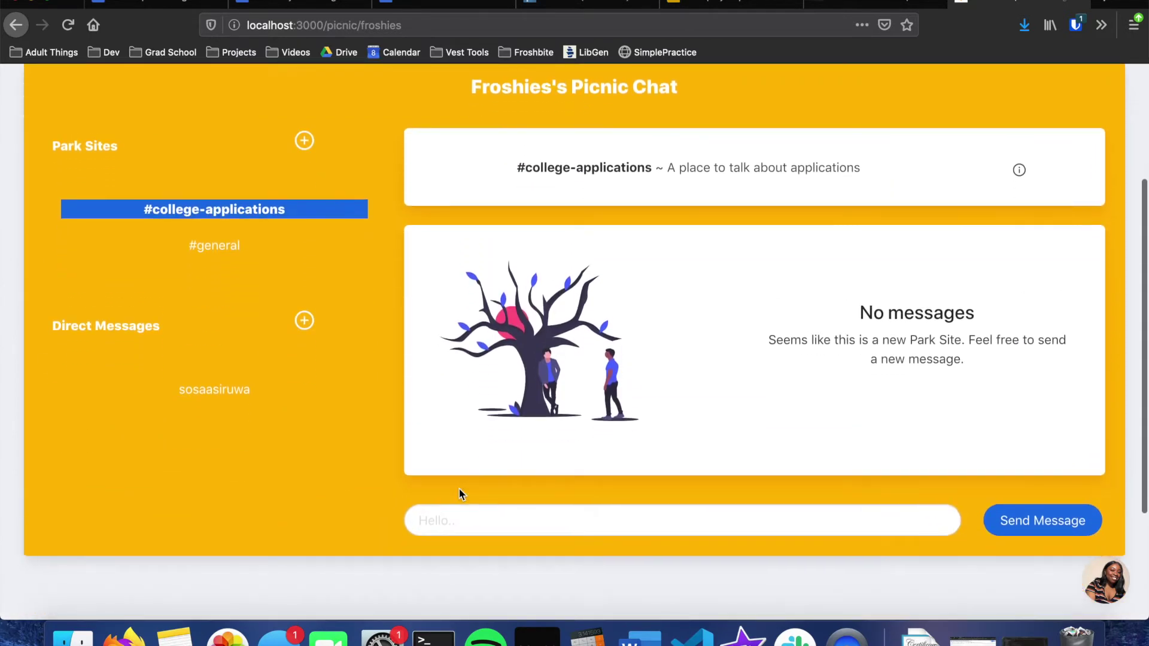
scroll(458, 487, "up", 3)
scroll(464, 459, "down", 2)
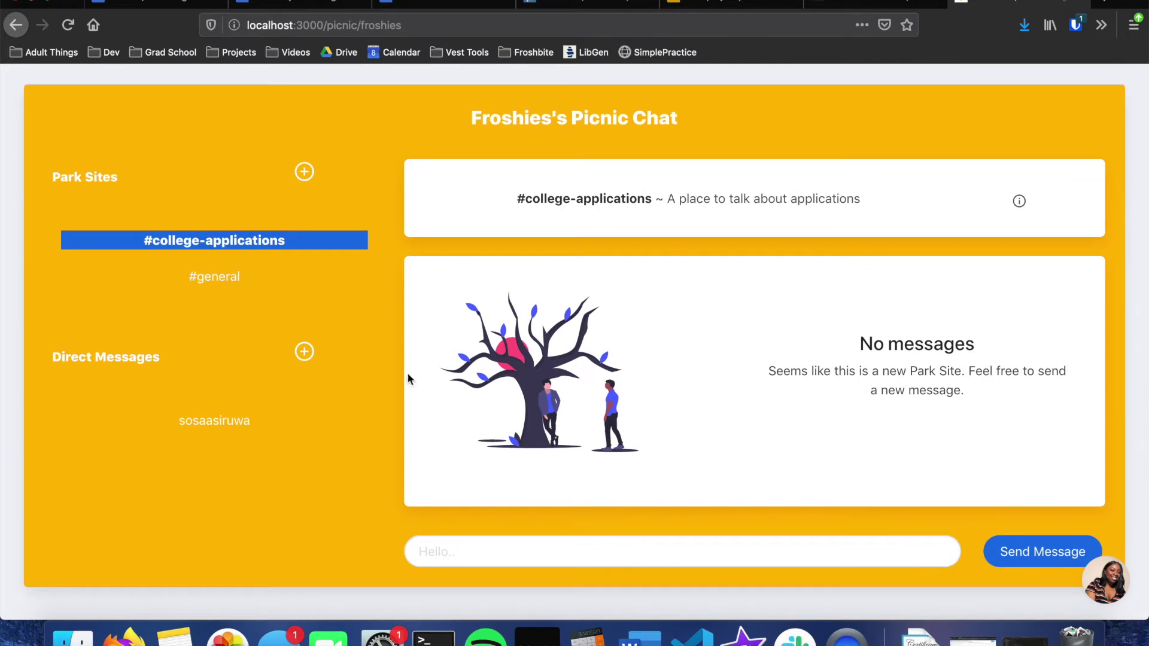
scroll(389, 347, "up", 3)
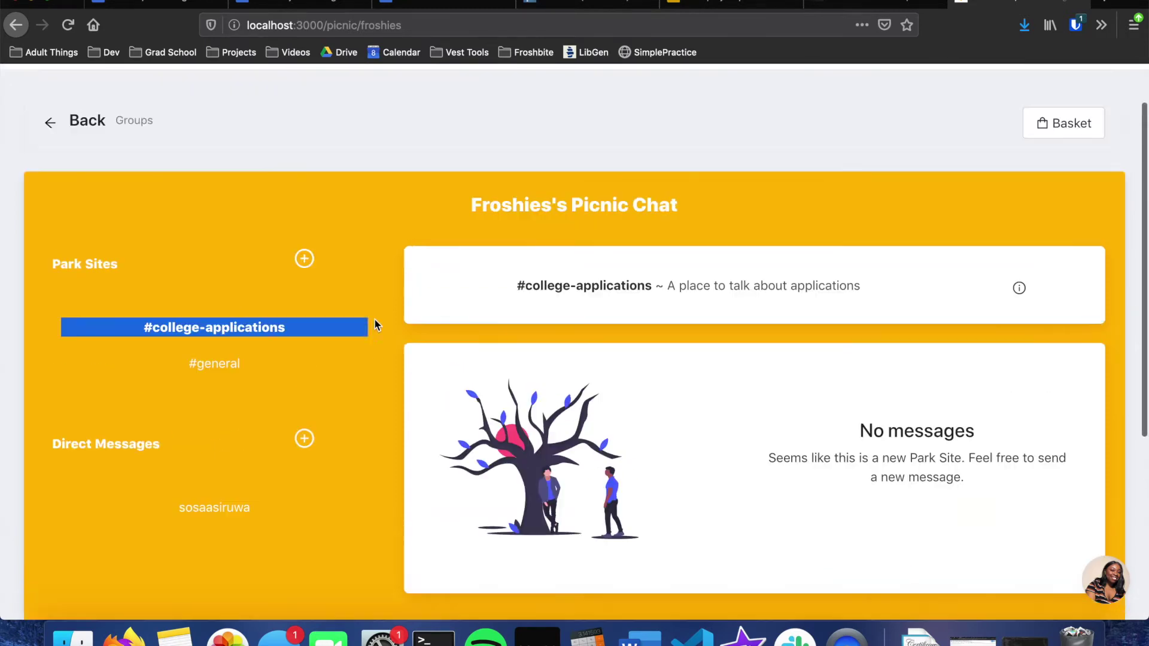
left_click(258, 361)
scroll(536, 334, "down", 1)
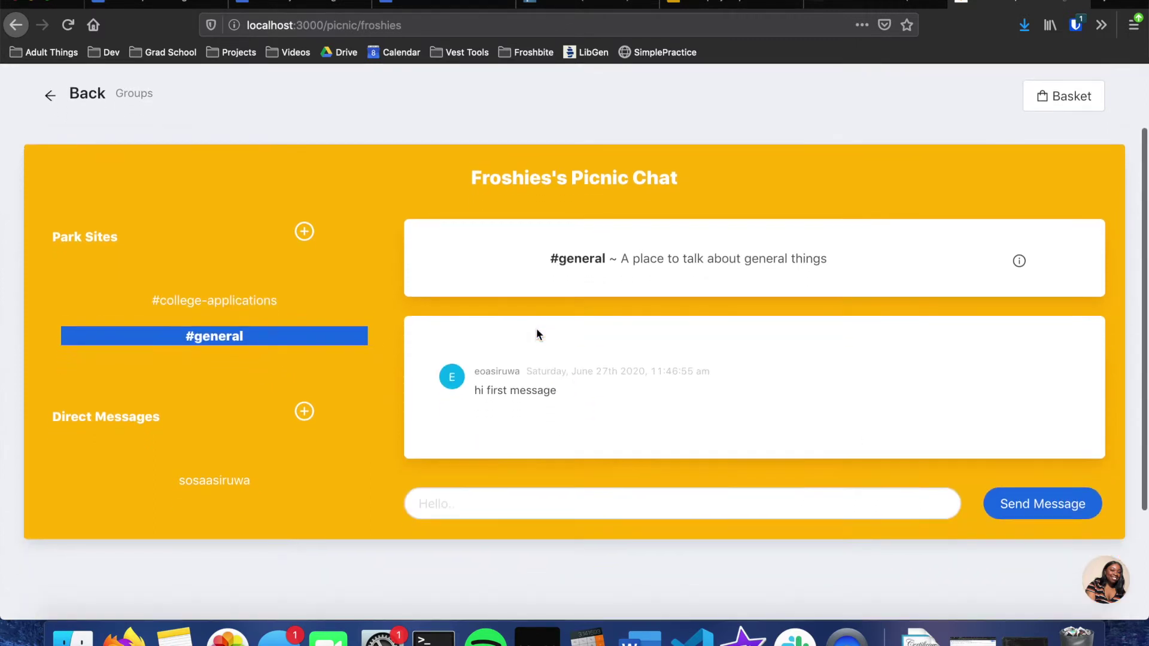
left_click(313, 299)
scroll(248, 482, "down", 1)
scroll(248, 483, "down", 4)
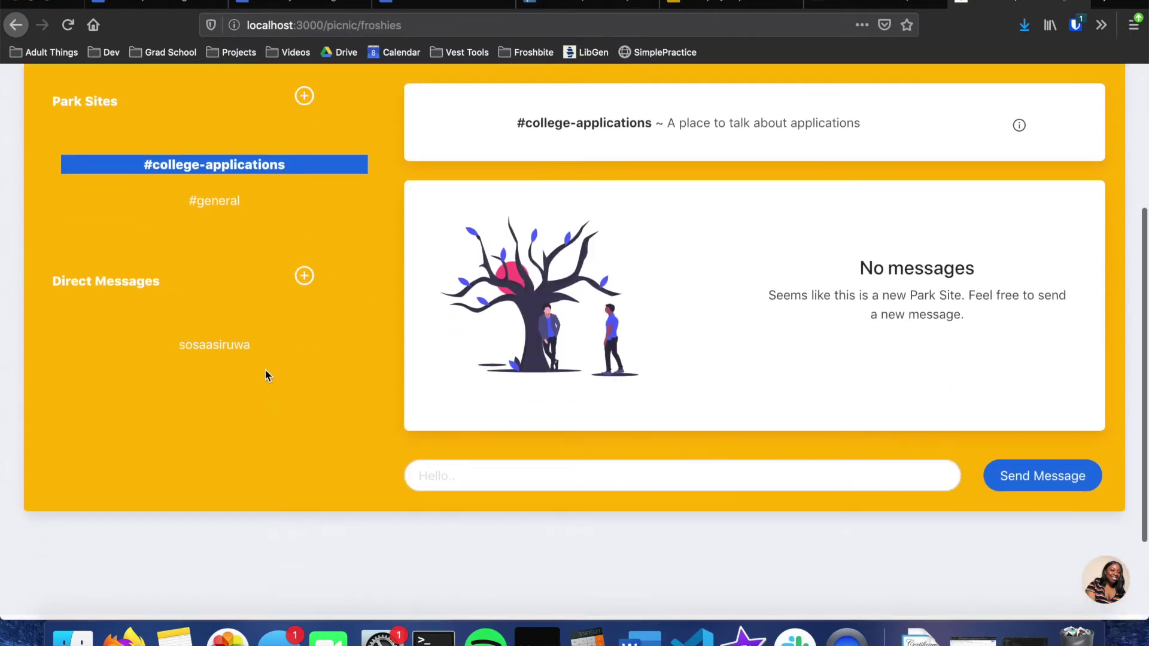
left_click(276, 353)
scroll(276, 354, "down", 3)
scroll(276, 354, "up", 5)
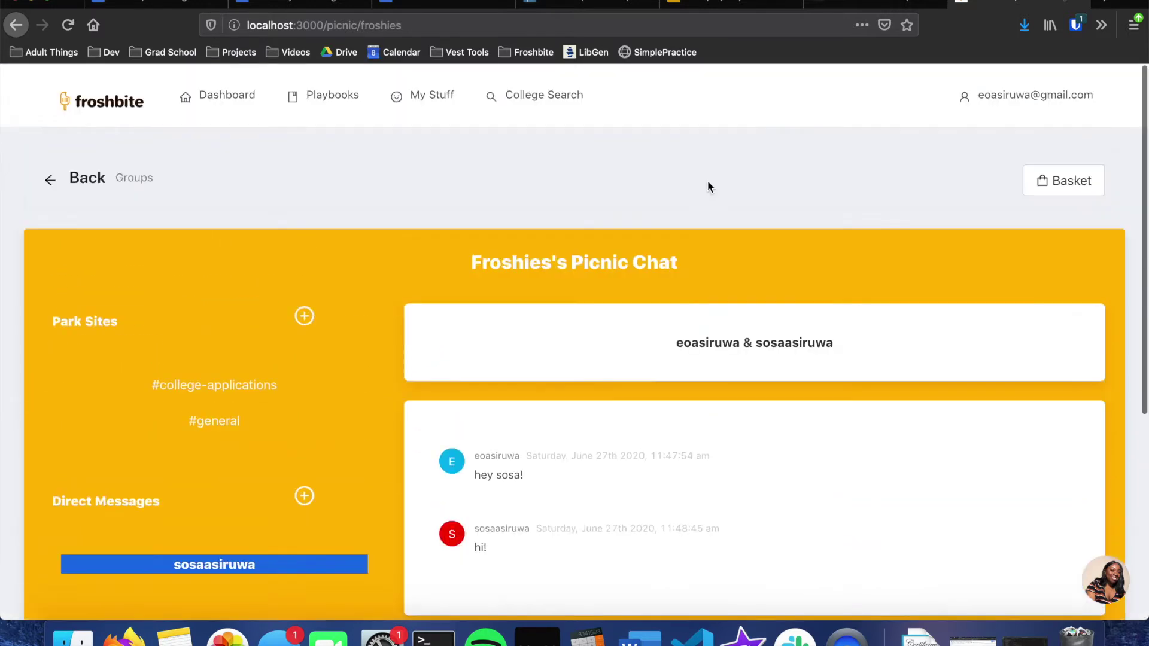
Step: Browse Froshies's Basket Tasks, Colleges and Scholarships tabs, and cancel a new group suggestion
left_click(1073, 183)
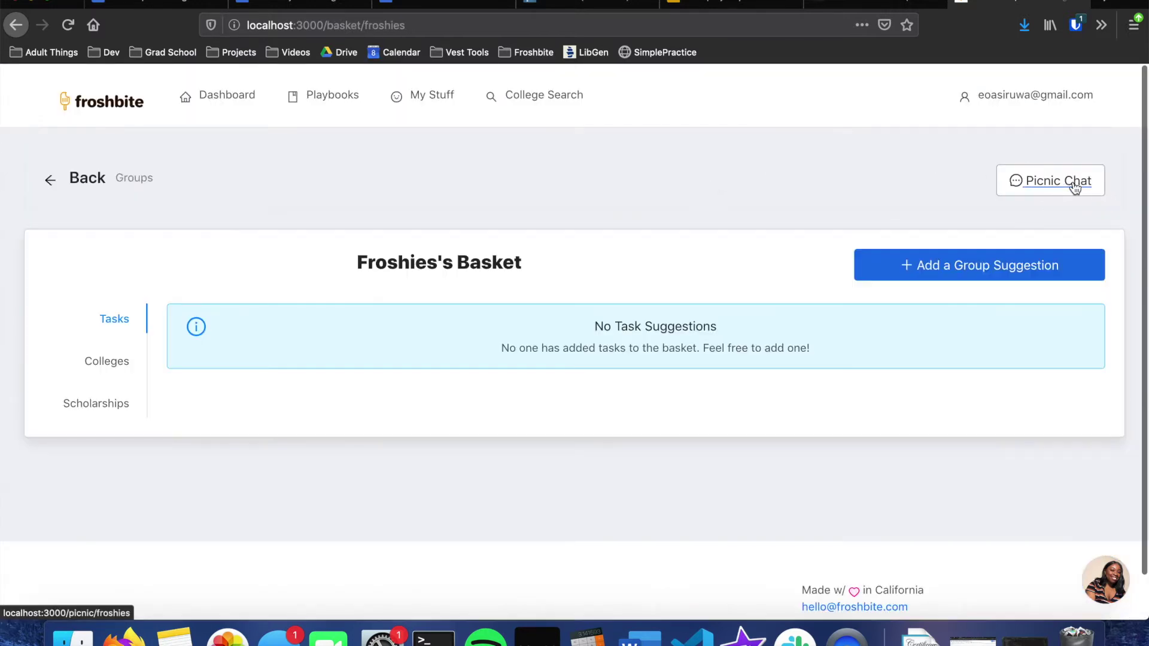
left_click(118, 361)
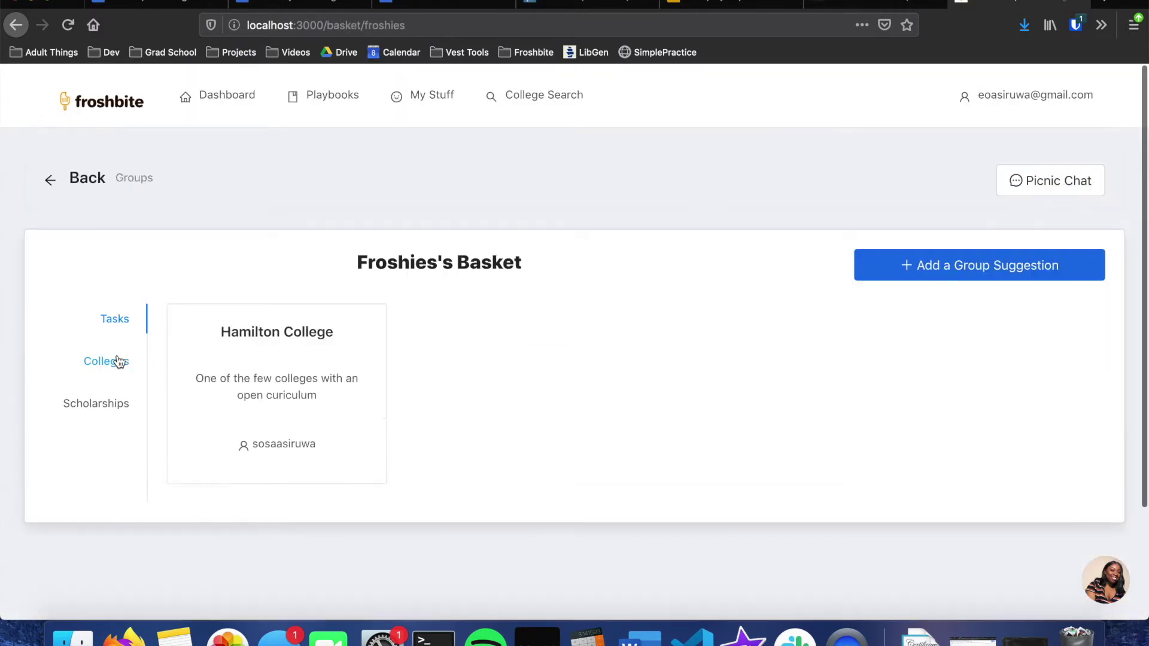
left_click(119, 402)
left_click(115, 326)
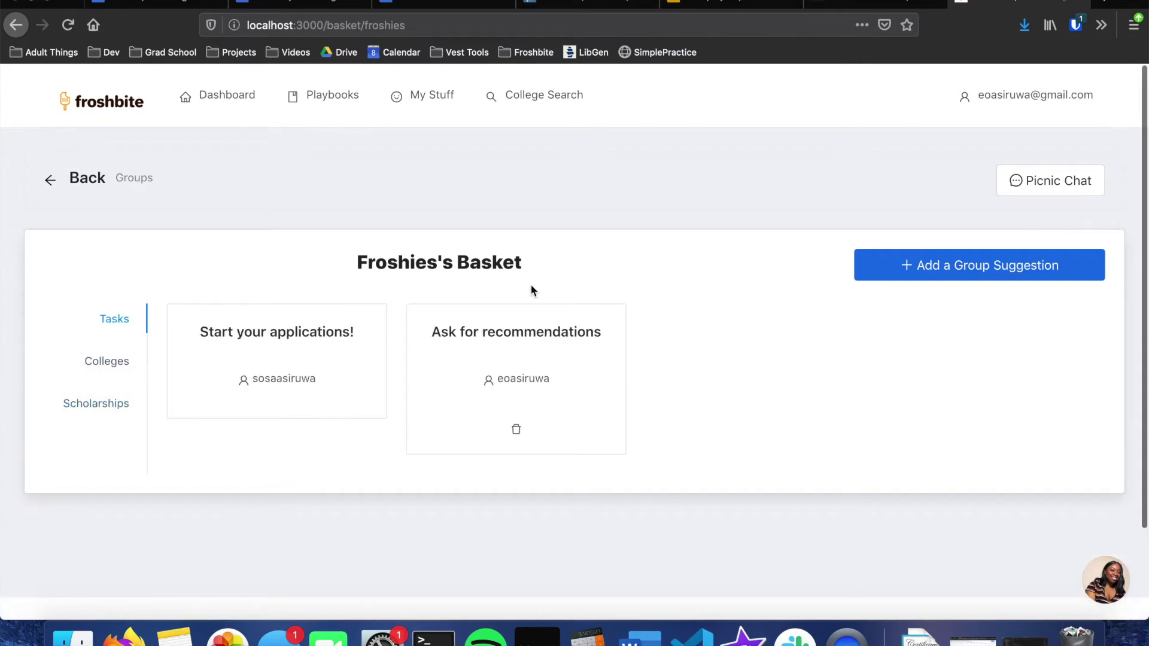
left_click(887, 277)
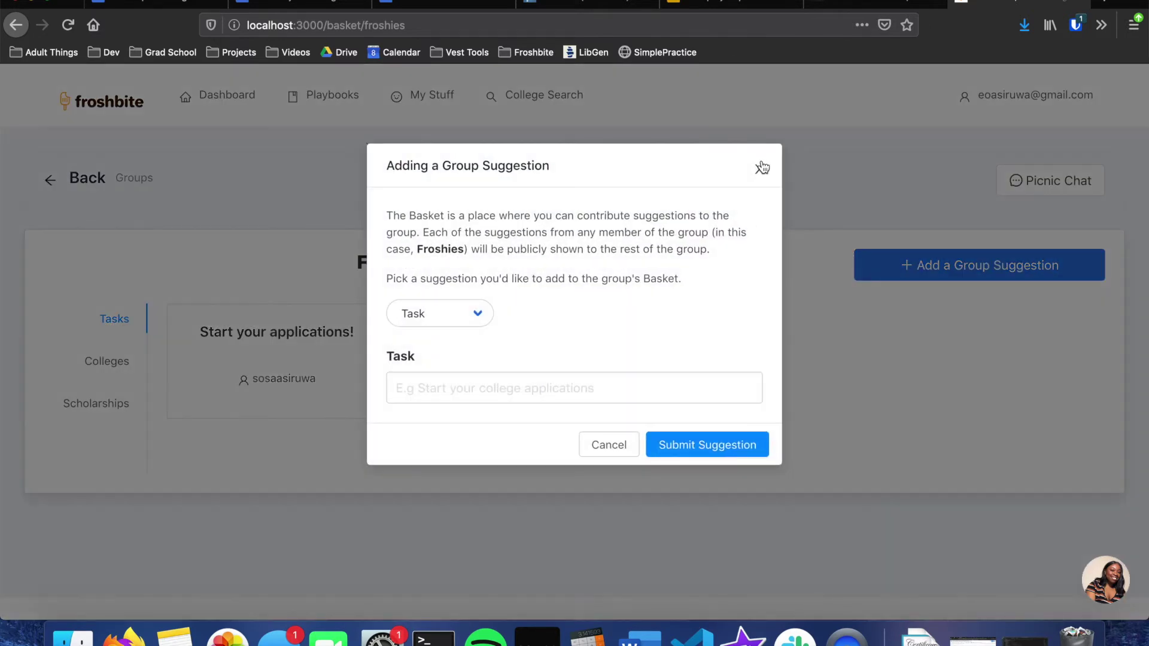
left_click(761, 167)
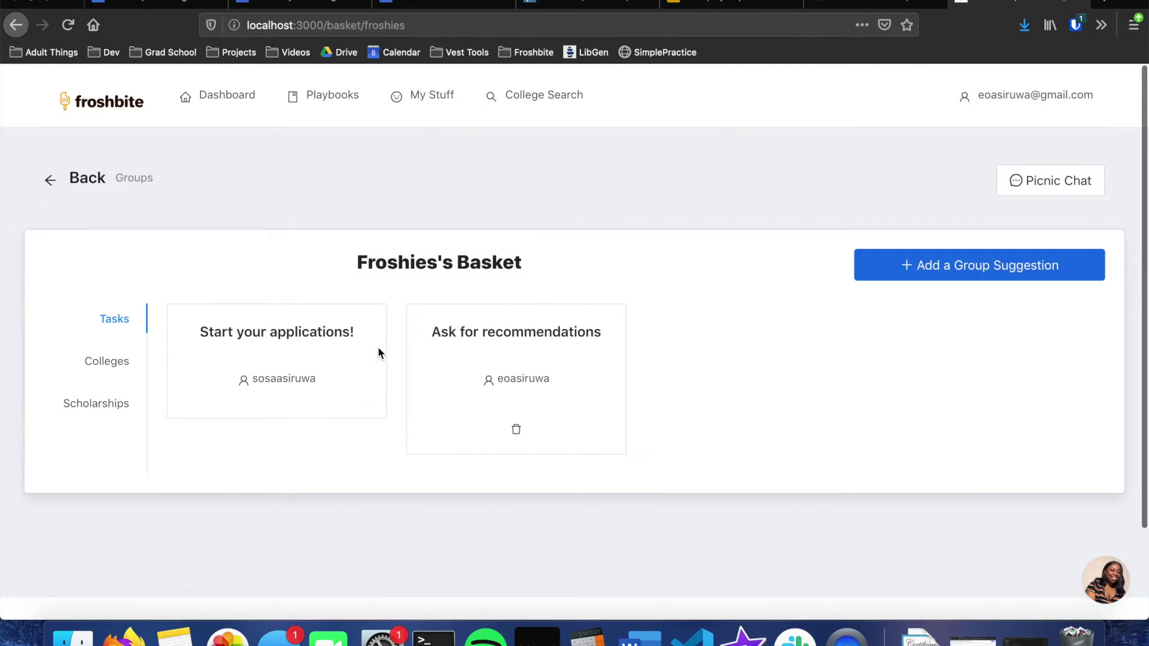
left_click(940, 273)
left_click(419, 311)
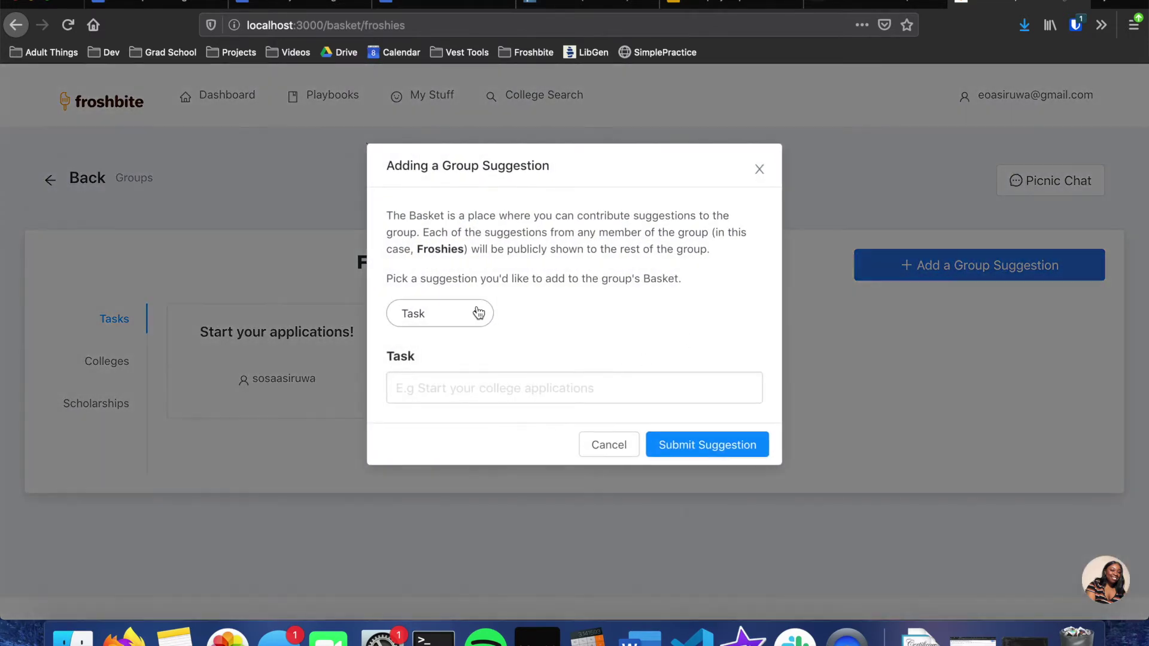
left_click(570, 293)
left_click(609, 445)
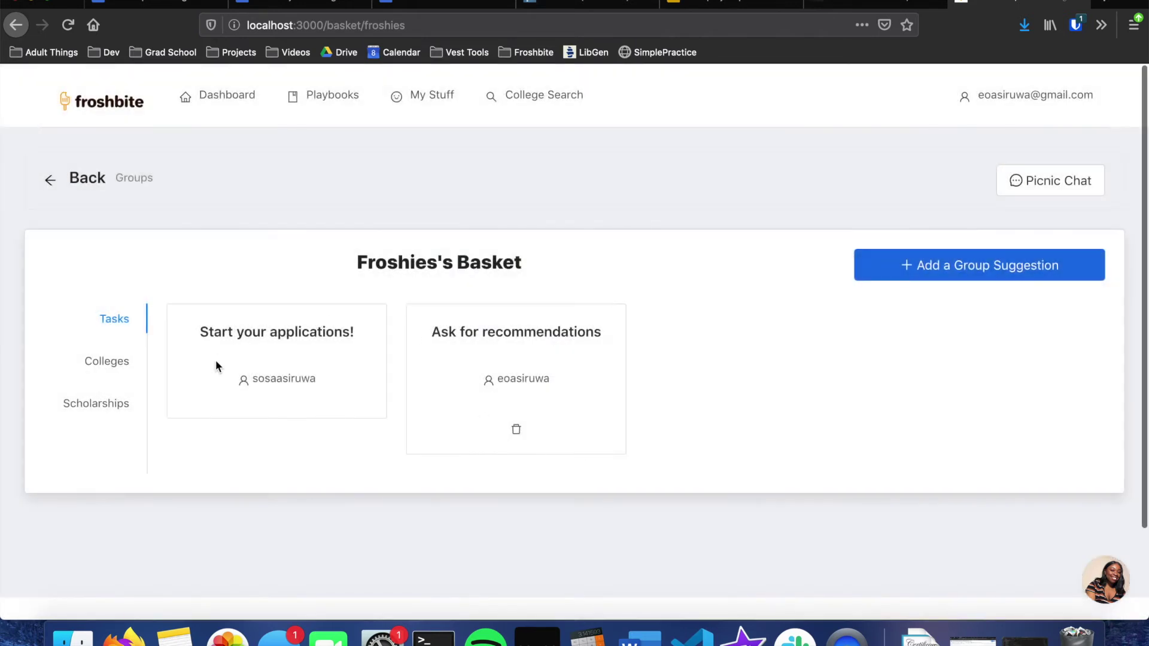
Step: Delete the Ask for recommendations task suggestion from the Basket's Tasks list
left_click(124, 366)
left_click(120, 408)
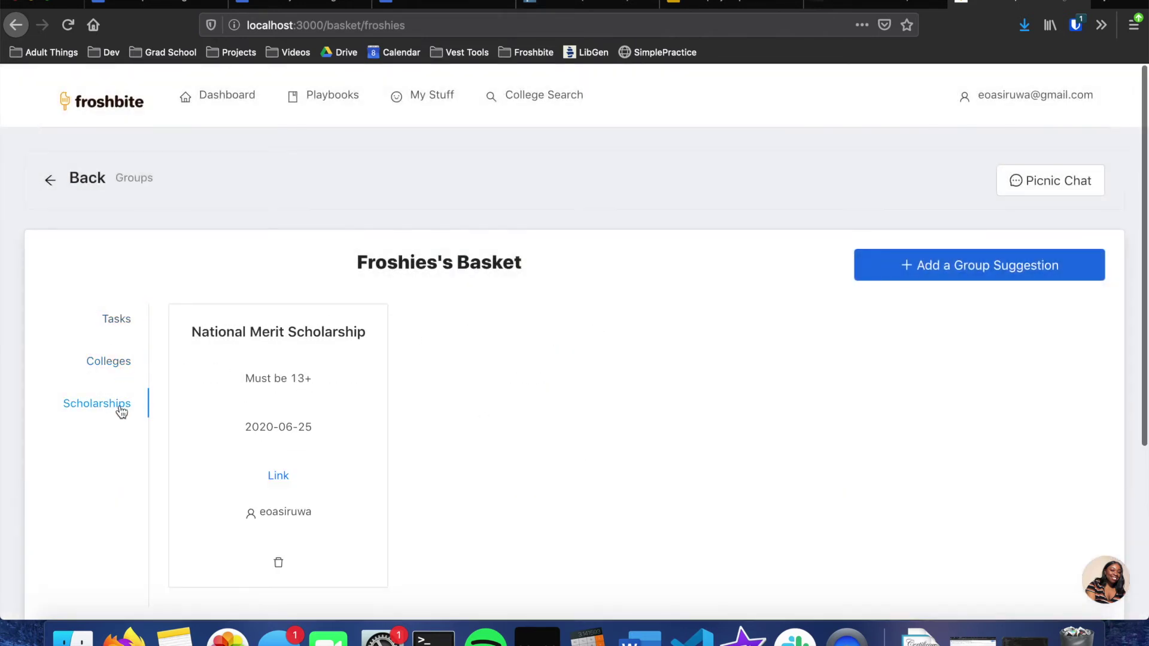
scroll(121, 412, "down", 2)
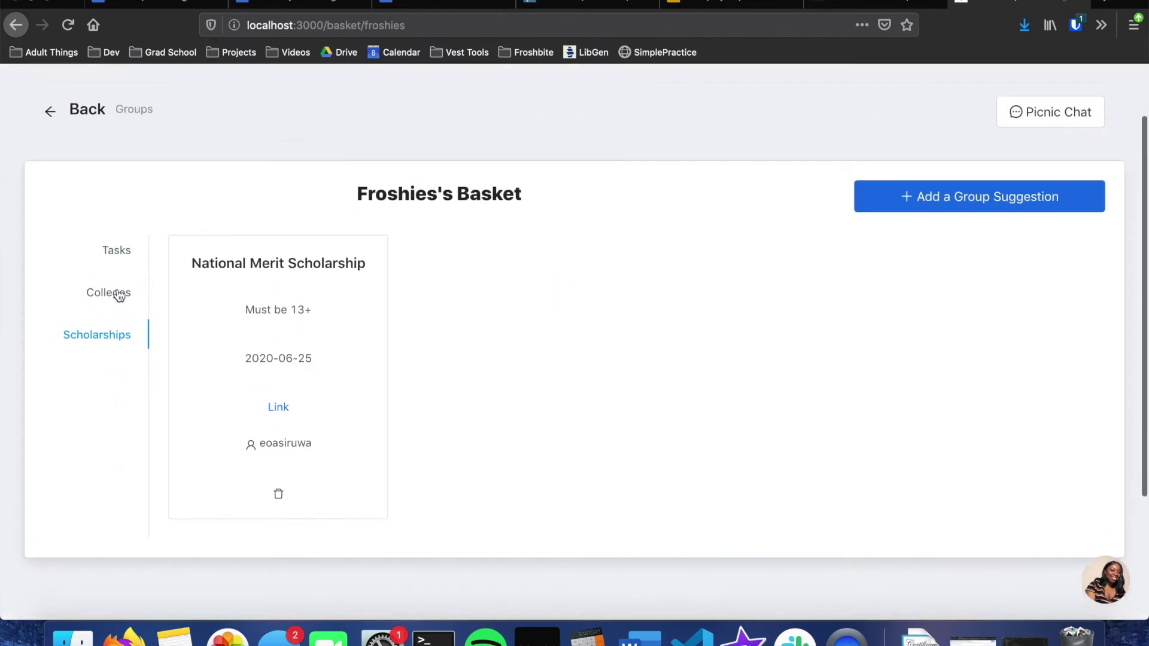
left_click(130, 254)
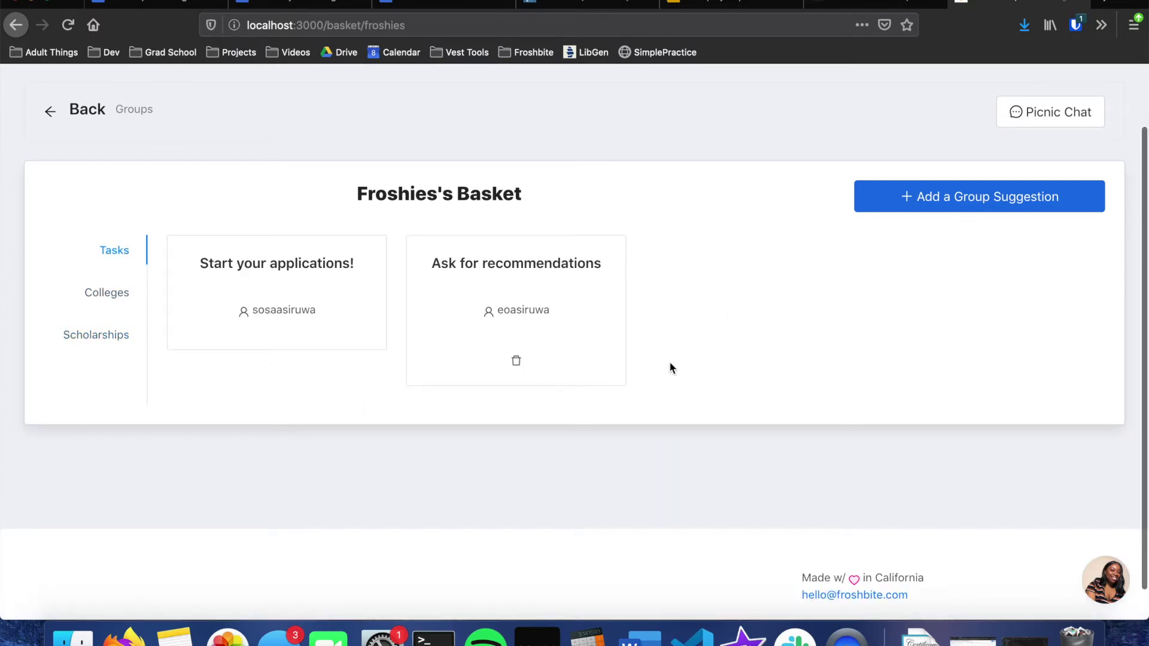
left_click(516, 363)
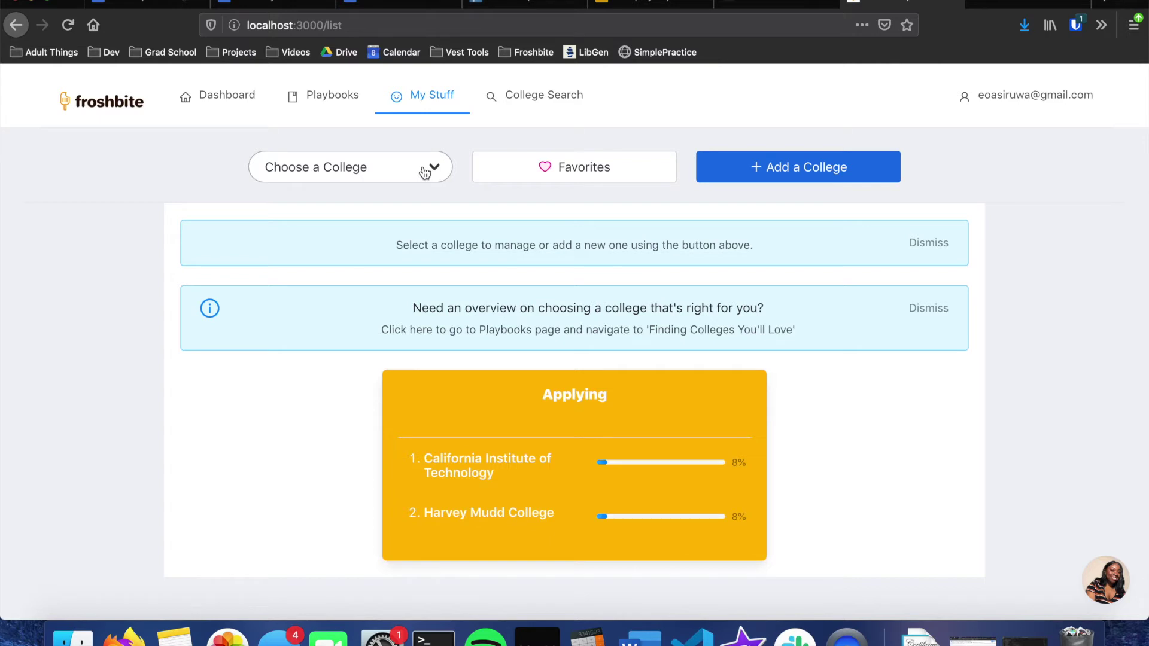
Step: Pick Harvey Mudd College from the Choose a College list and scroll its three-star Personal Fit ratings
left_click(425, 172)
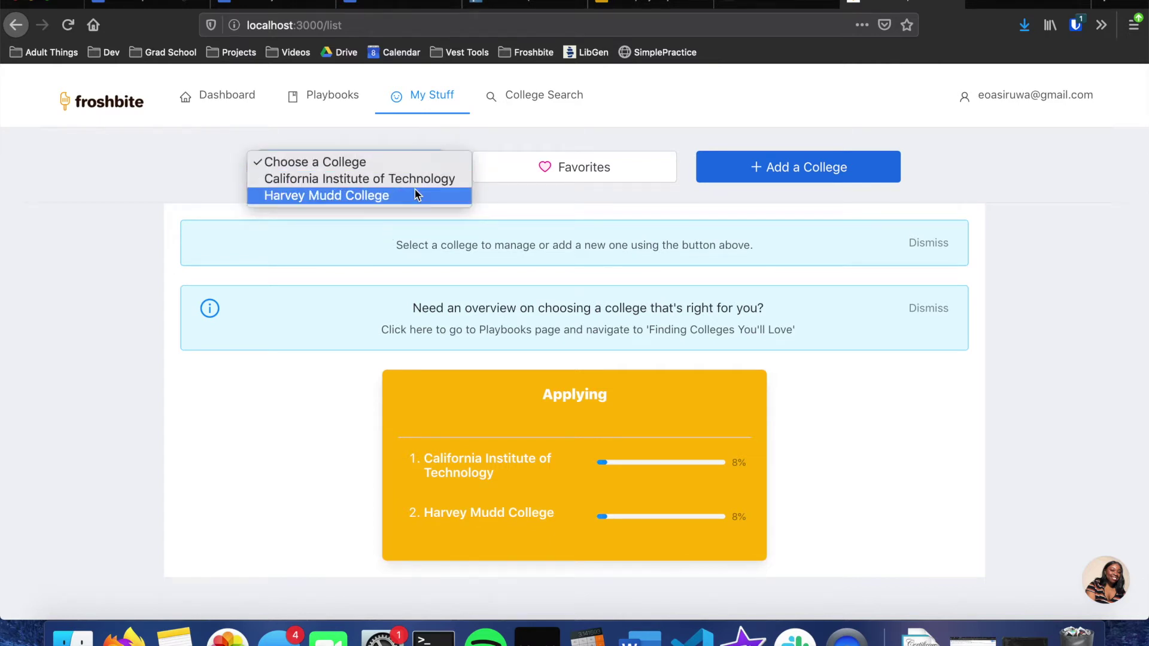
left_click(415, 195)
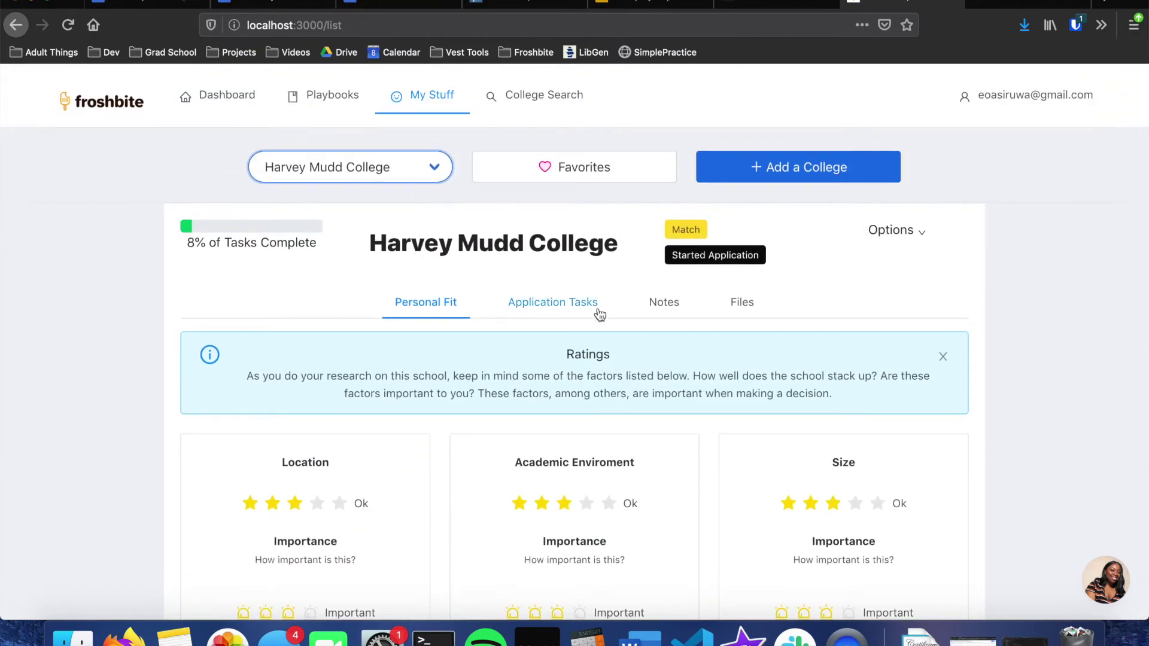
scroll(525, 265, "down", 5)
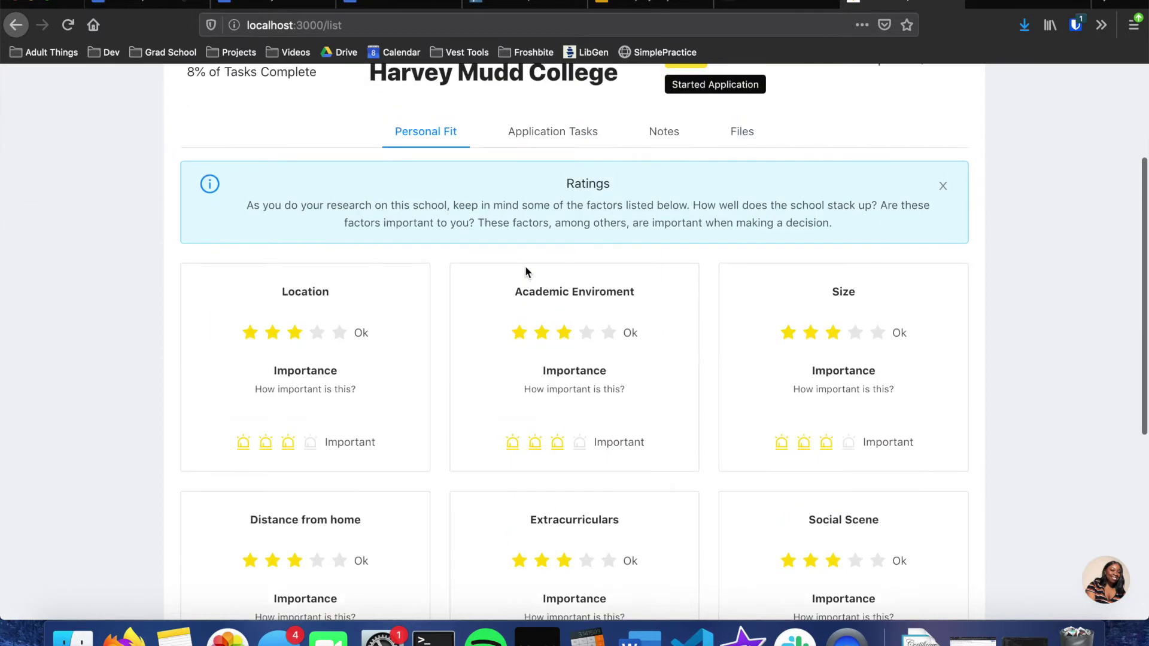
scroll(439, 317, "down", 2)
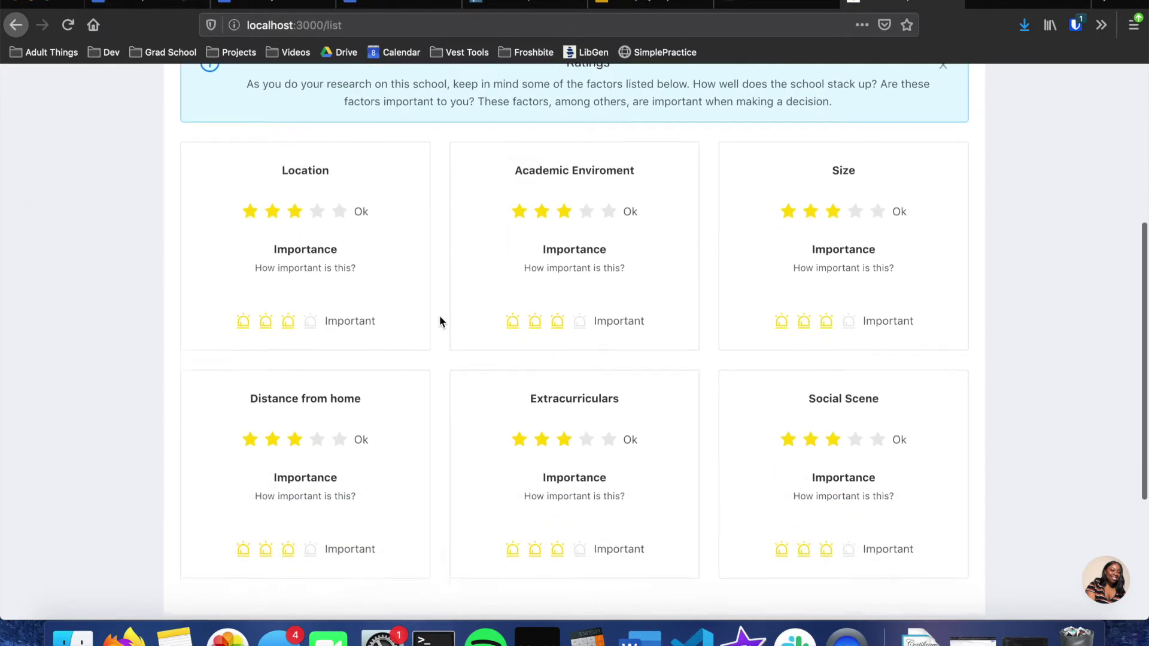
scroll(439, 317, "up", 2)
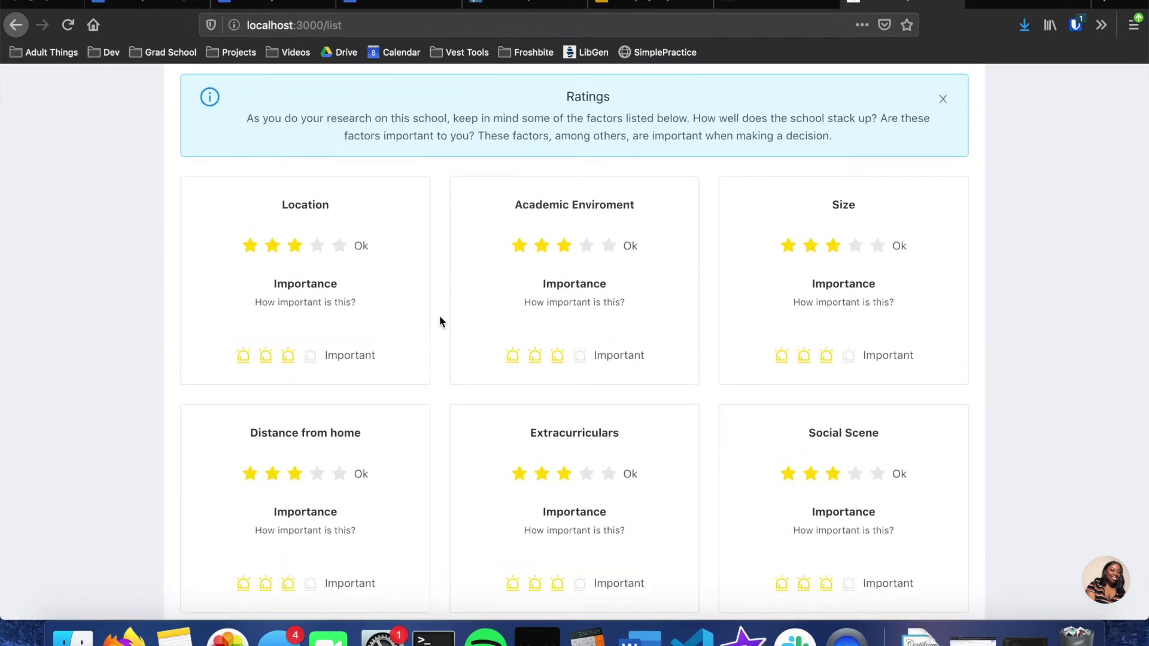
scroll(439, 316, "up", 2)
scroll(439, 317, "down", 2)
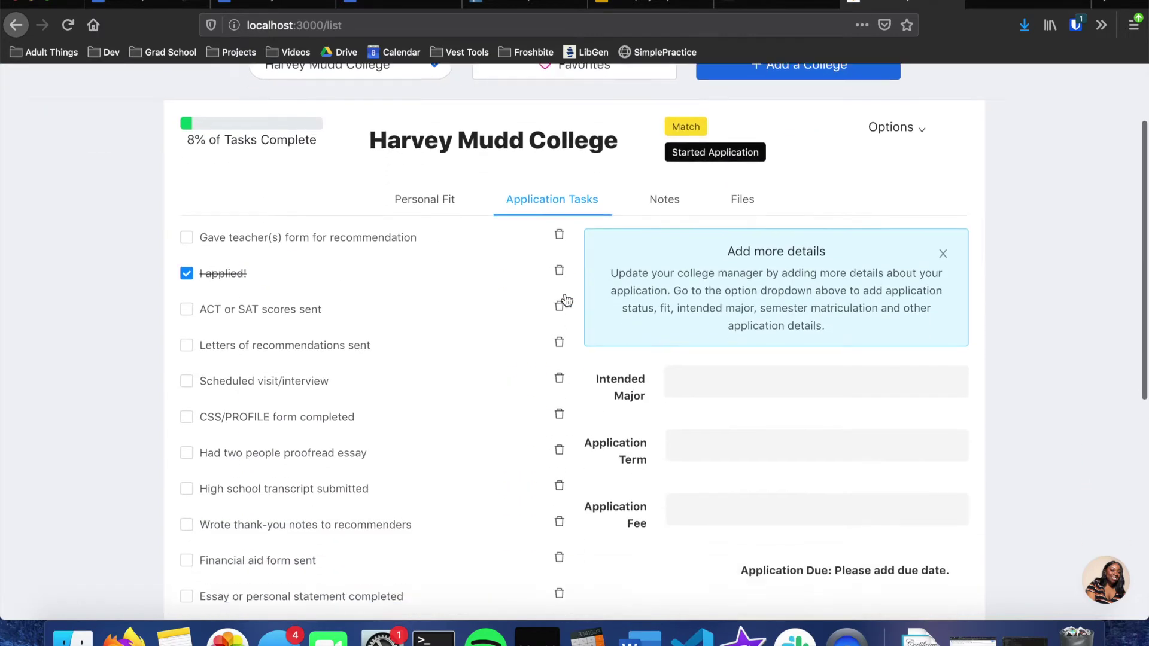
Step: Tick Harvey Mudd's 'Gave teacher(s) form for recommendation' task, raising progress to 15%
scroll(562, 300, "down", 3)
scroll(564, 299, "up", 2)
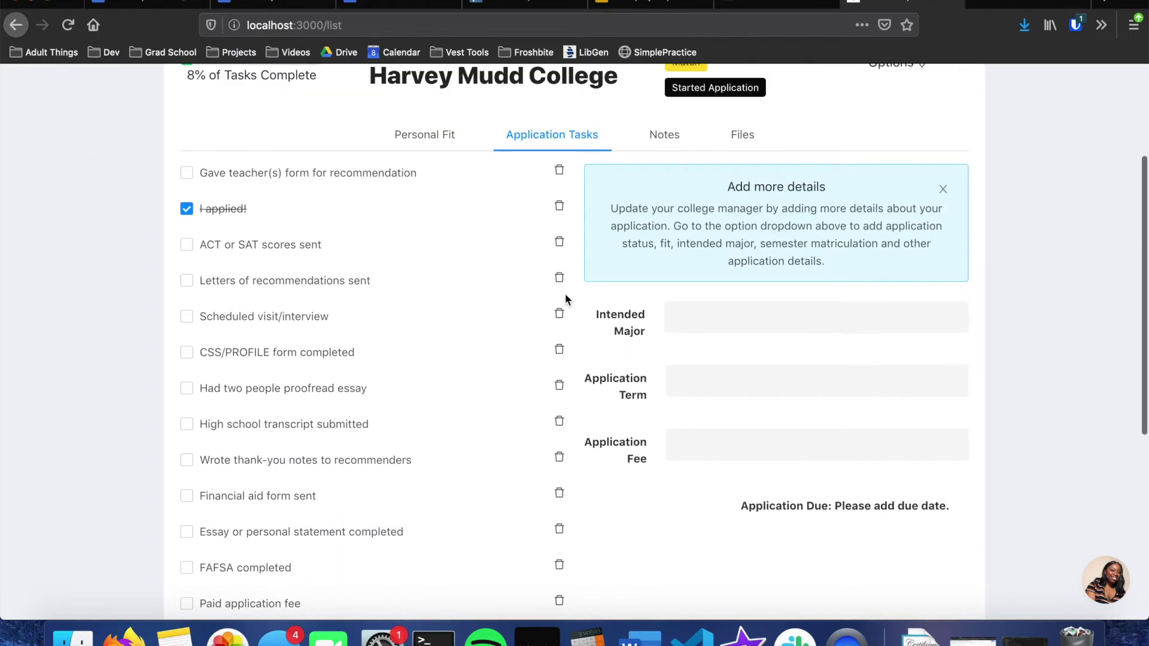
scroll(418, 281, "up", 3)
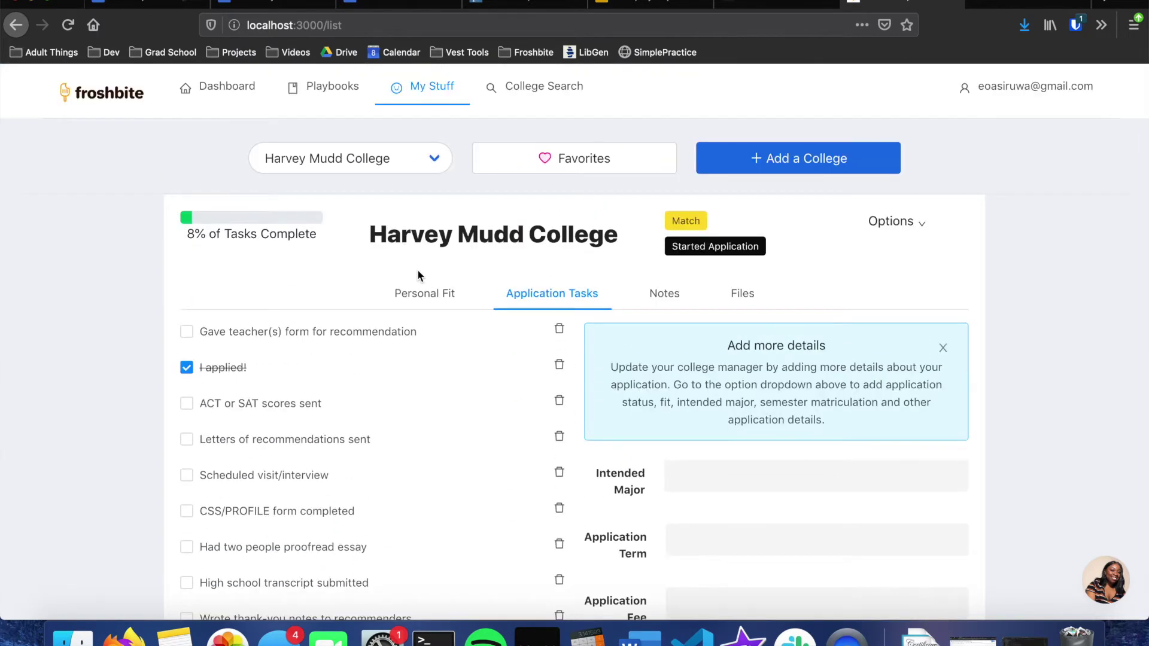
scroll(417, 272, "down", 3)
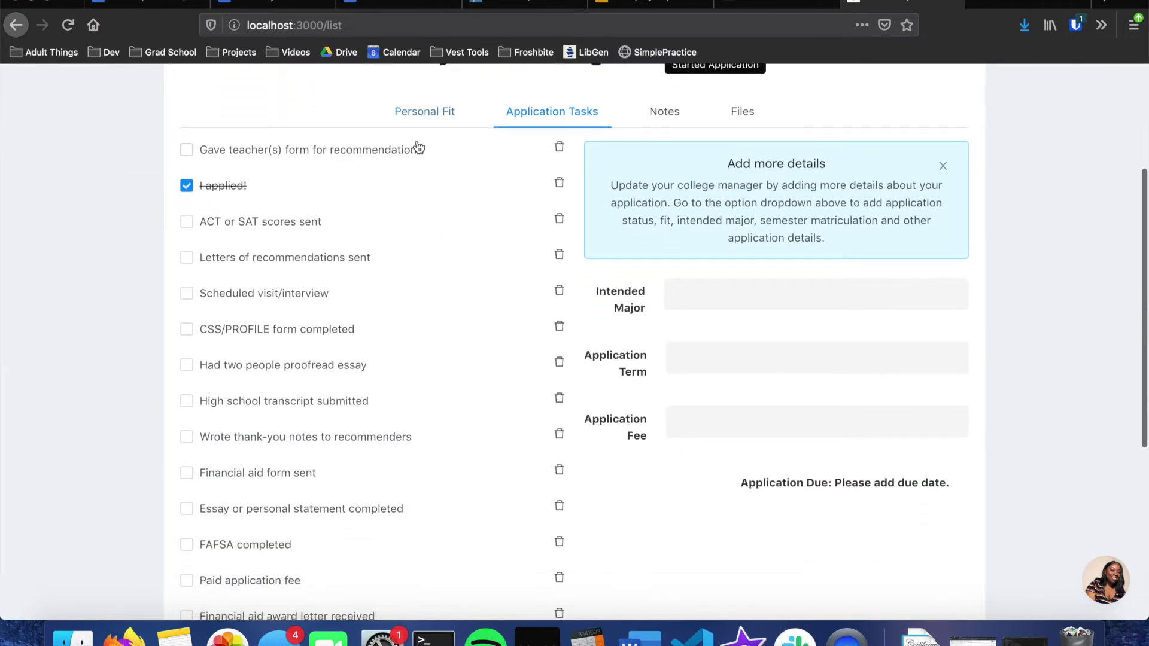
scroll(396, 385, "up", 2)
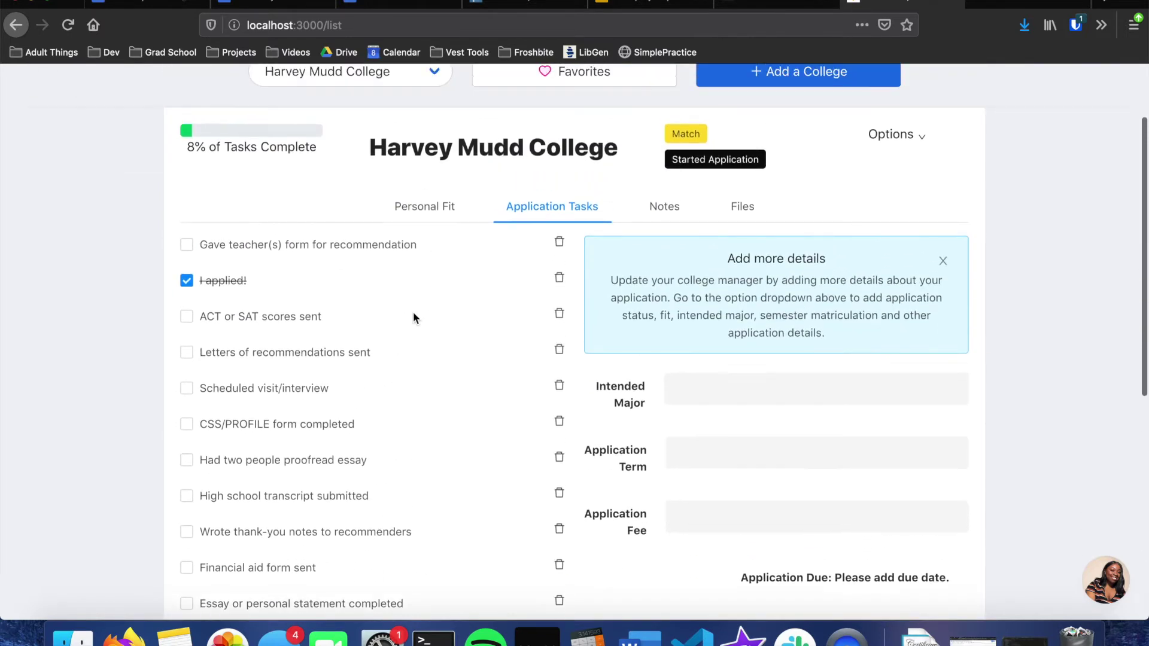
scroll(311, 390, "up", 2)
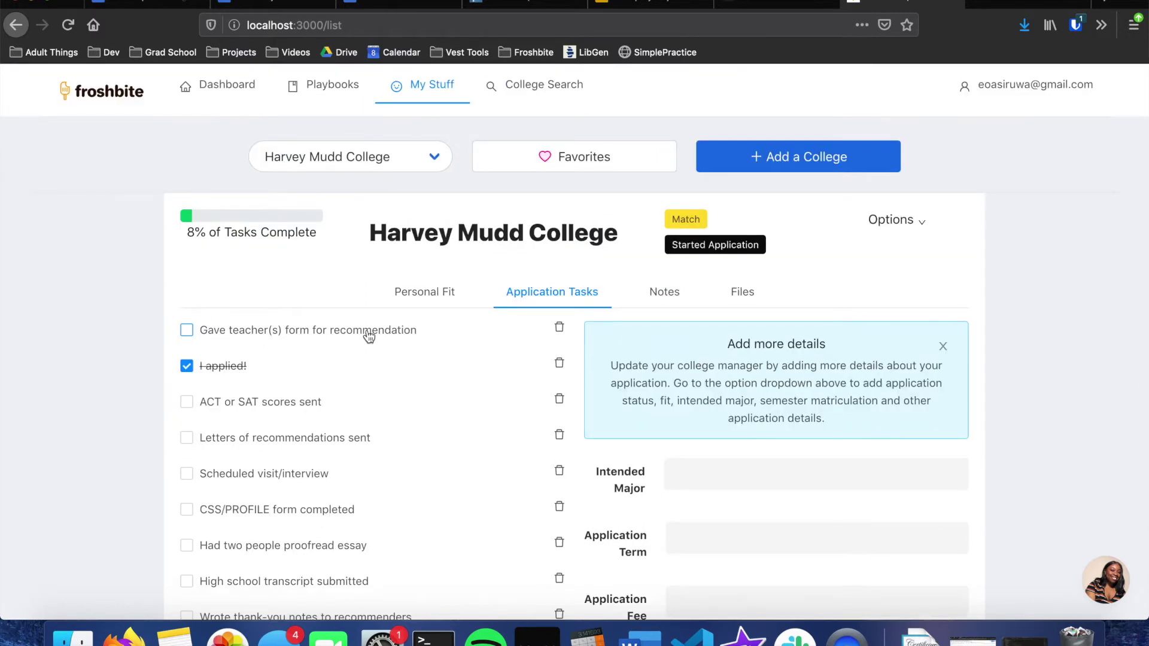
left_click(328, 342)
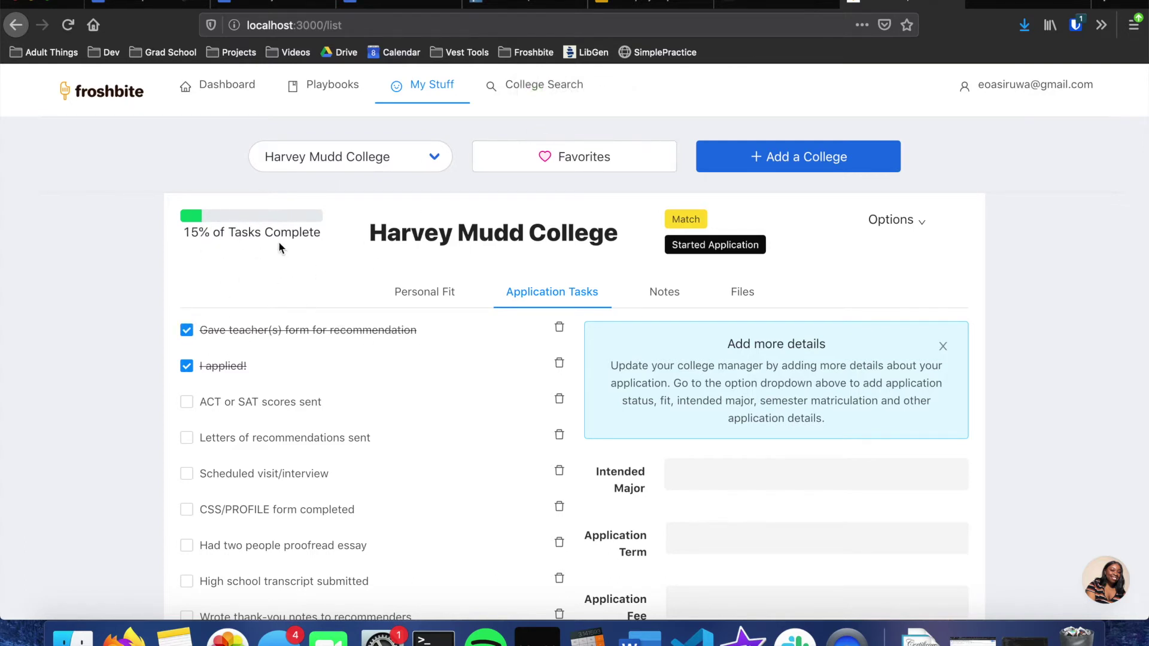
Step: Glance at the Favorites list, then go to the School Year Tasks page
scroll(478, 203, "up", 1)
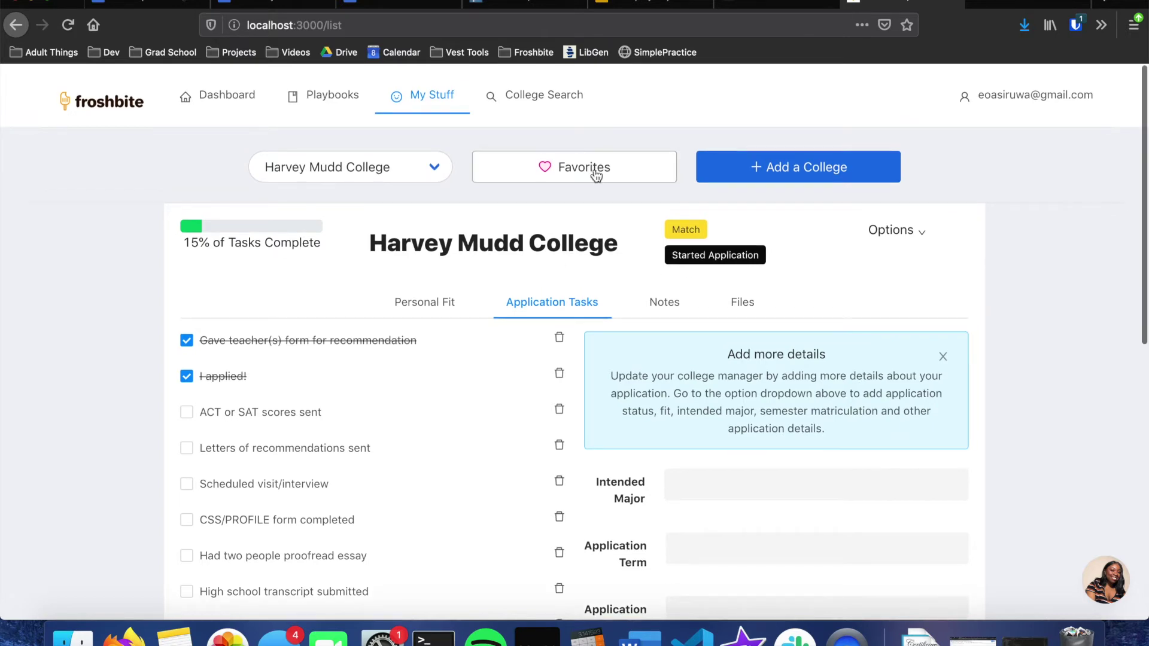
left_click(596, 174)
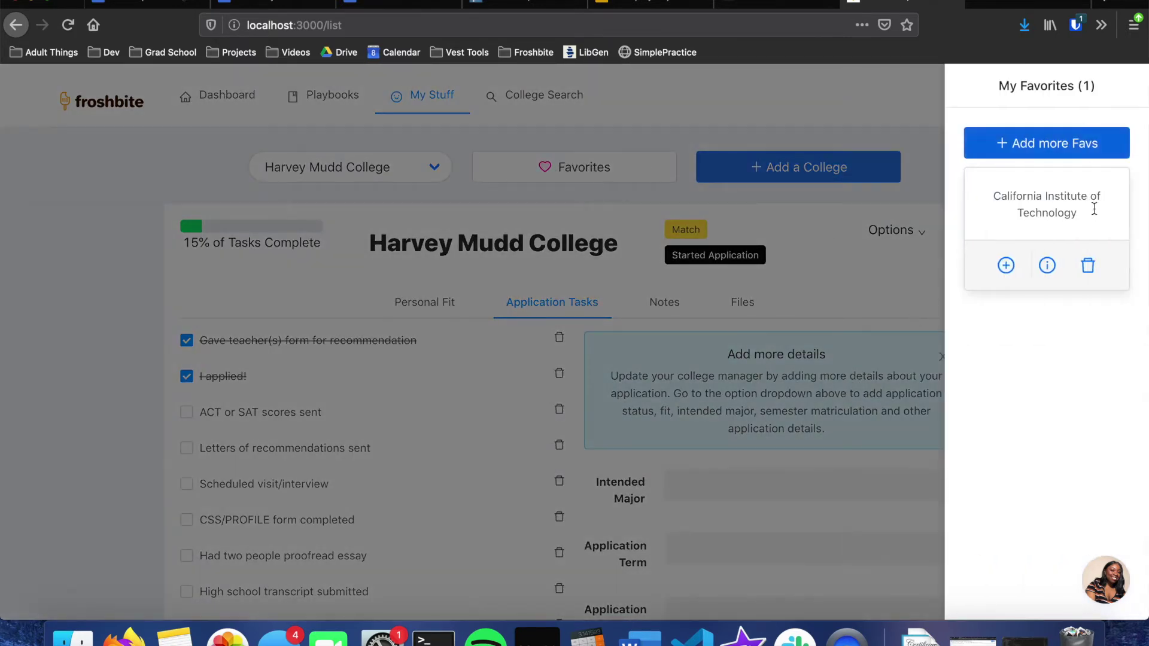
left_click(421, 96)
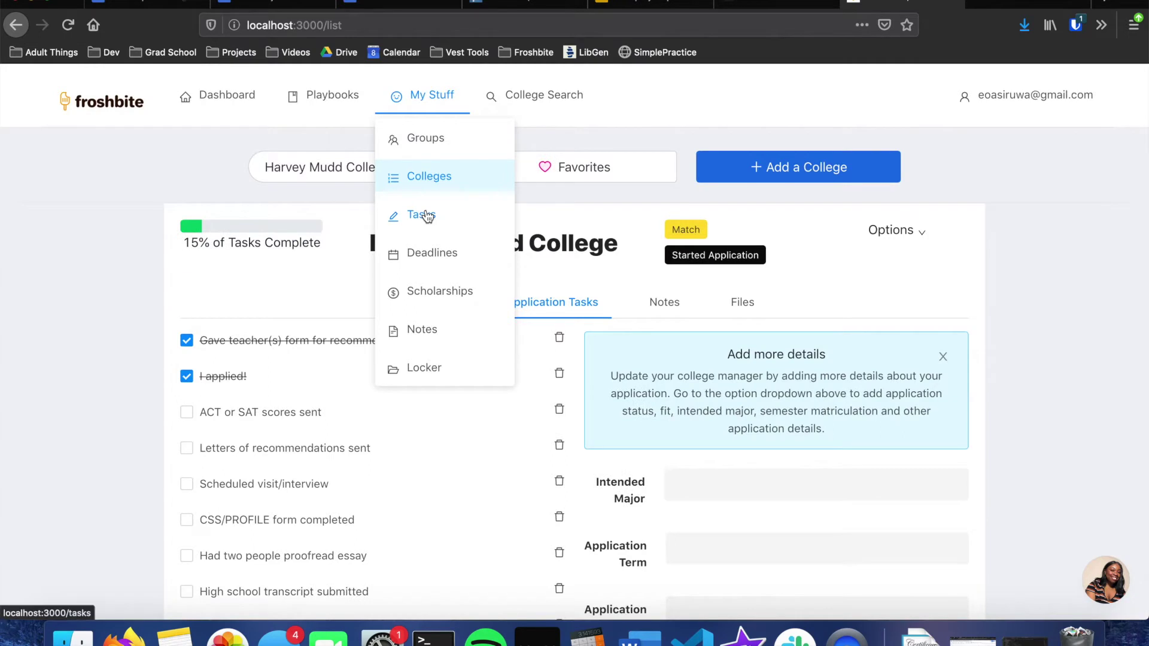
left_click(427, 214)
Step: Bring up the grade-level Task Suggestions on the School Year Tasks page
scroll(425, 209, "down", 2)
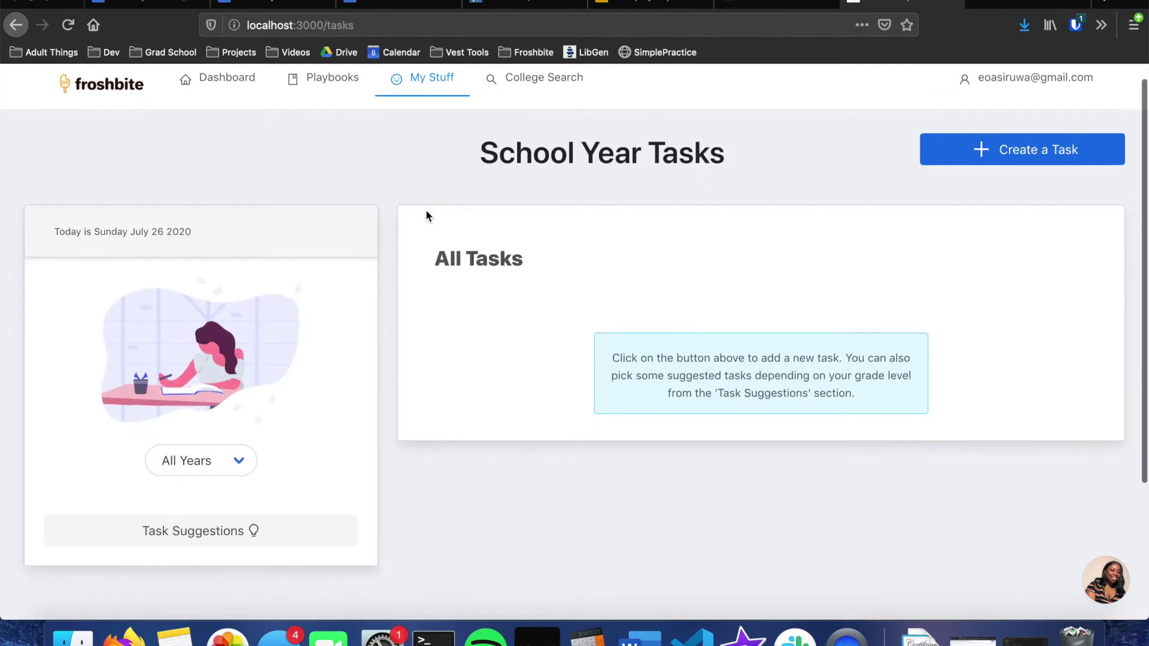
scroll(426, 209, "up", 2)
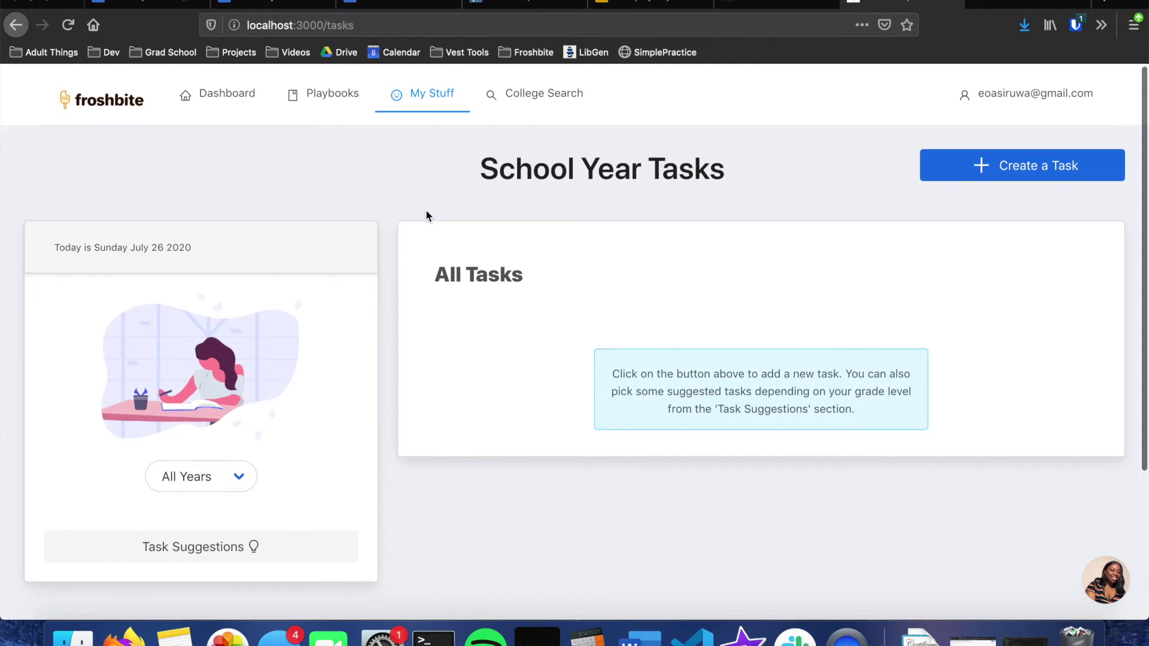
scroll(426, 214, "down", 3)
scroll(169, 474, "up", 3)
left_click(201, 477)
scroll(244, 368, "down", 1)
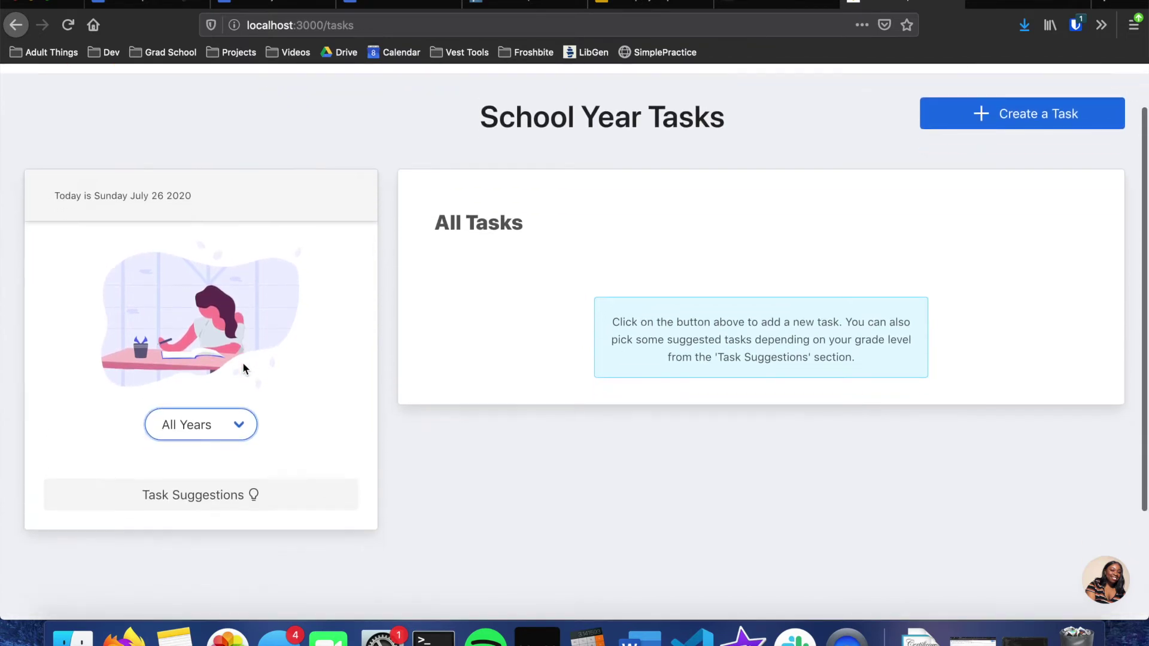
left_click(182, 494)
scroll(379, 351, "down", 1)
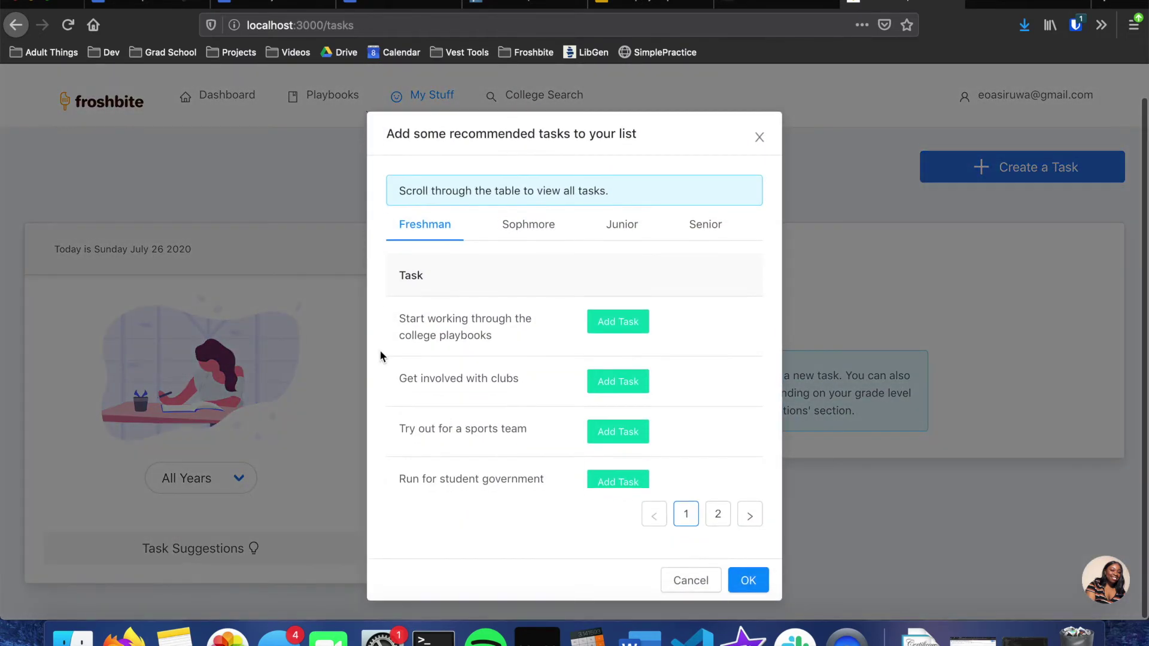
Step: Add the Senior task Register for the SAT or ACT, mark it complete, then delete it
left_click(508, 225)
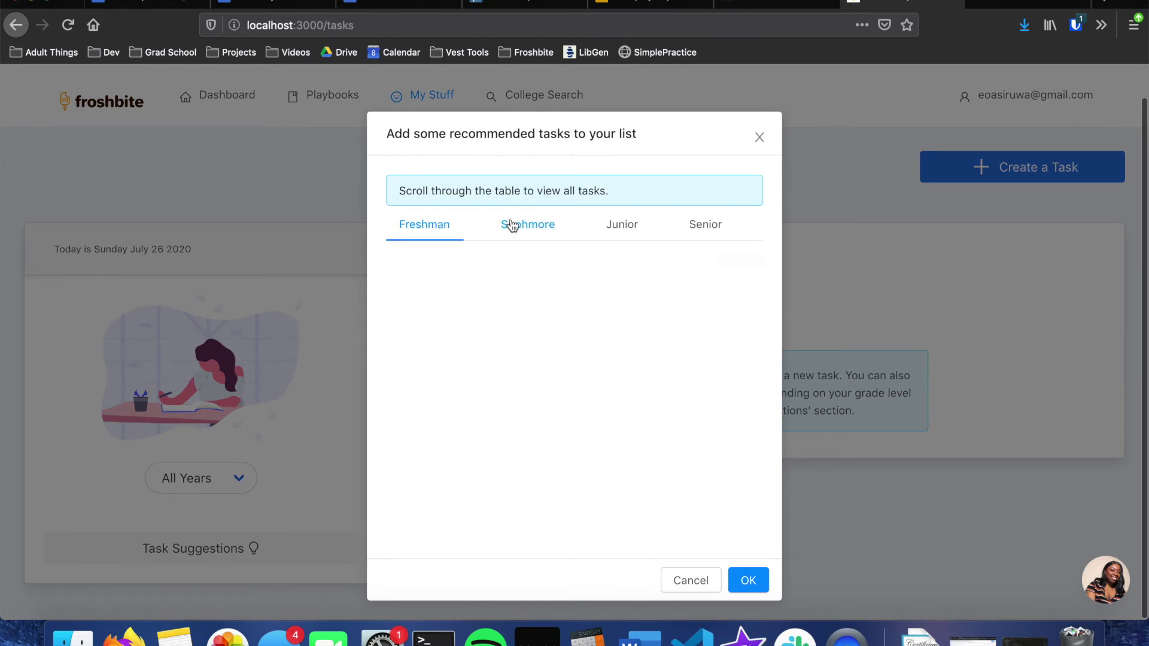
left_click(637, 224)
left_click(712, 230)
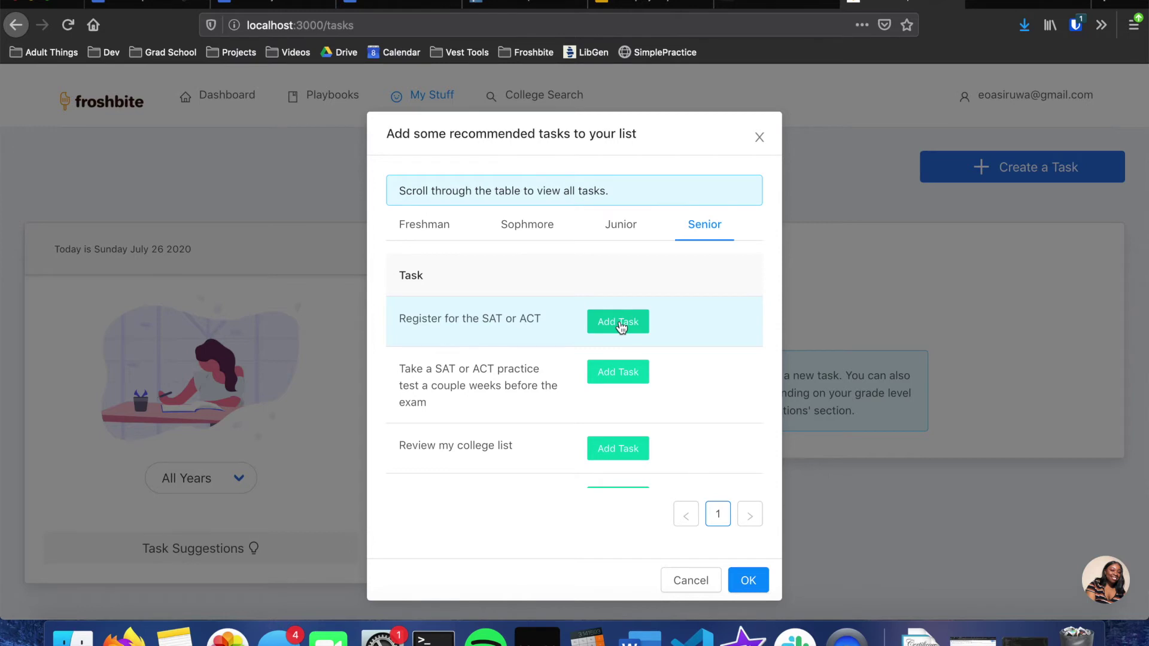
left_click(619, 323)
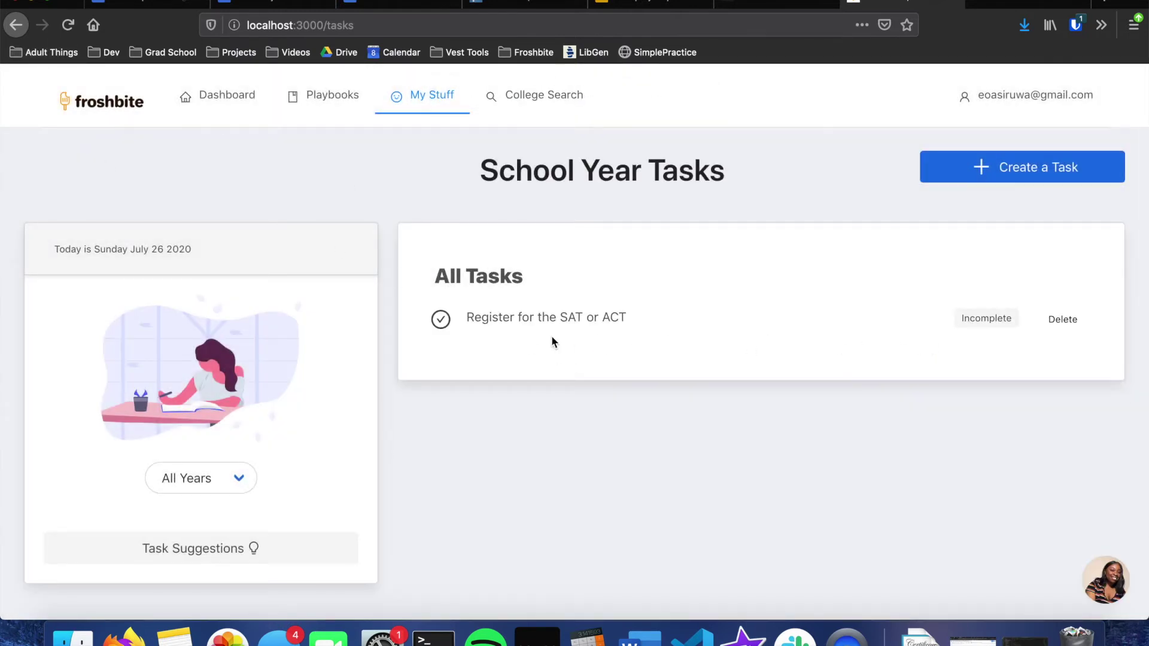
left_click(441, 320)
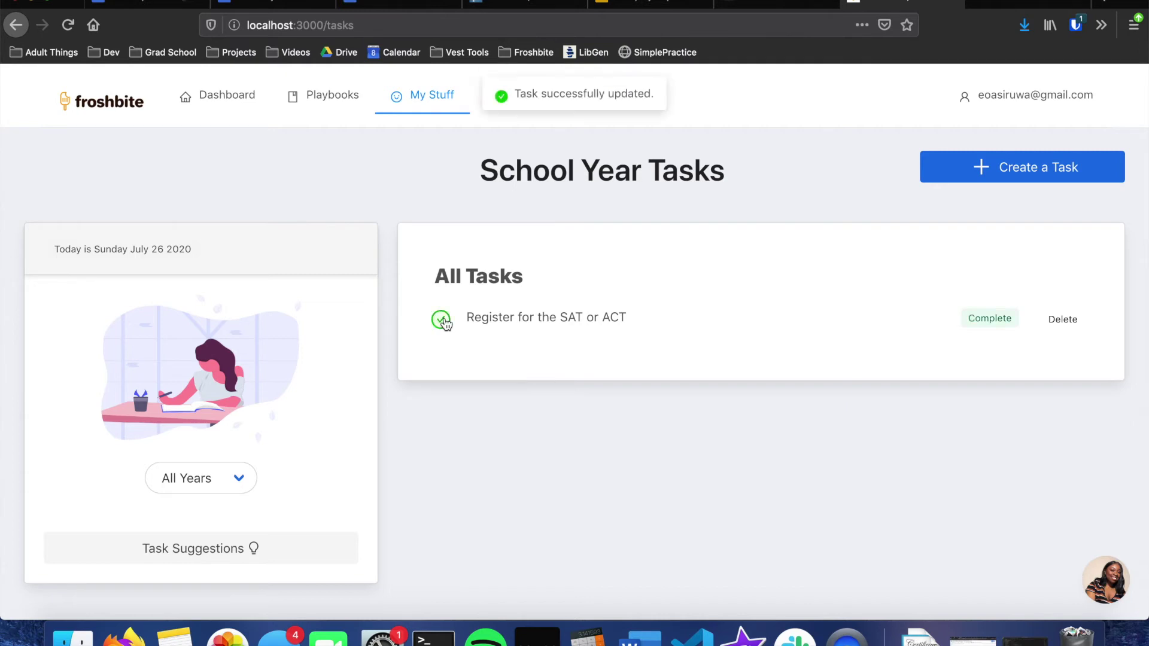
left_click(1063, 319)
Step: Open the Deadlines page from My Stuff and scroll through the listed deadlines
mouse_move(422, 96)
left_click(436, 249)
scroll(434, 248, "down", 2)
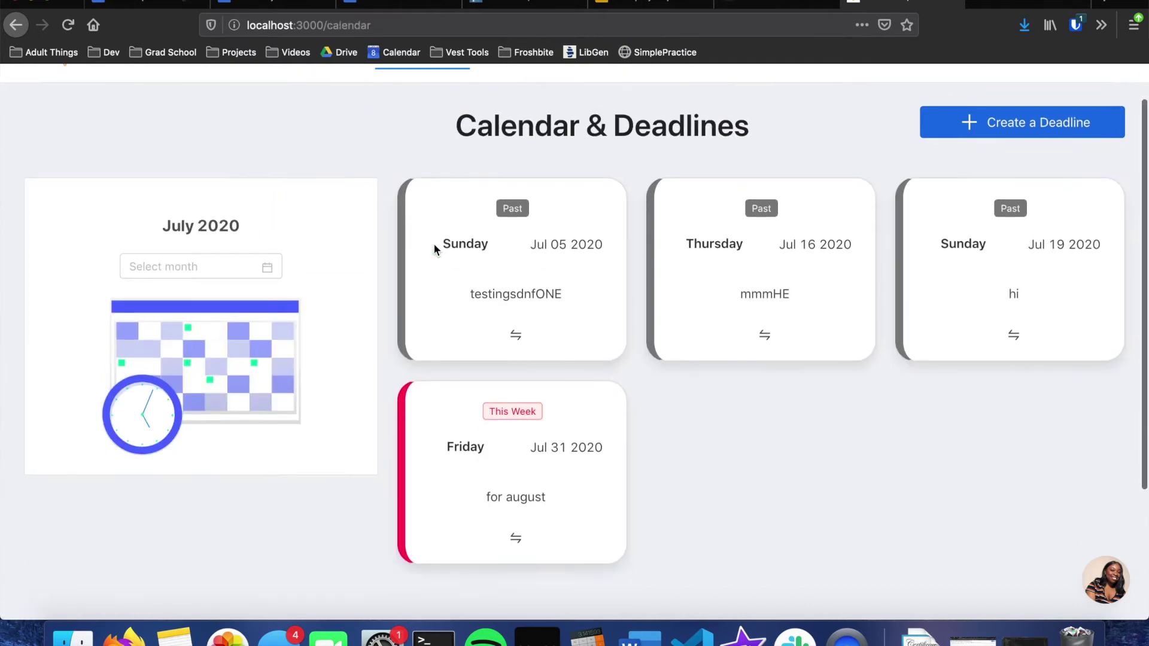
scroll(434, 249, "down", 1)
scroll(434, 248, "up", 3)
scroll(435, 249, "down", 1)
scroll(435, 249, "up", 2)
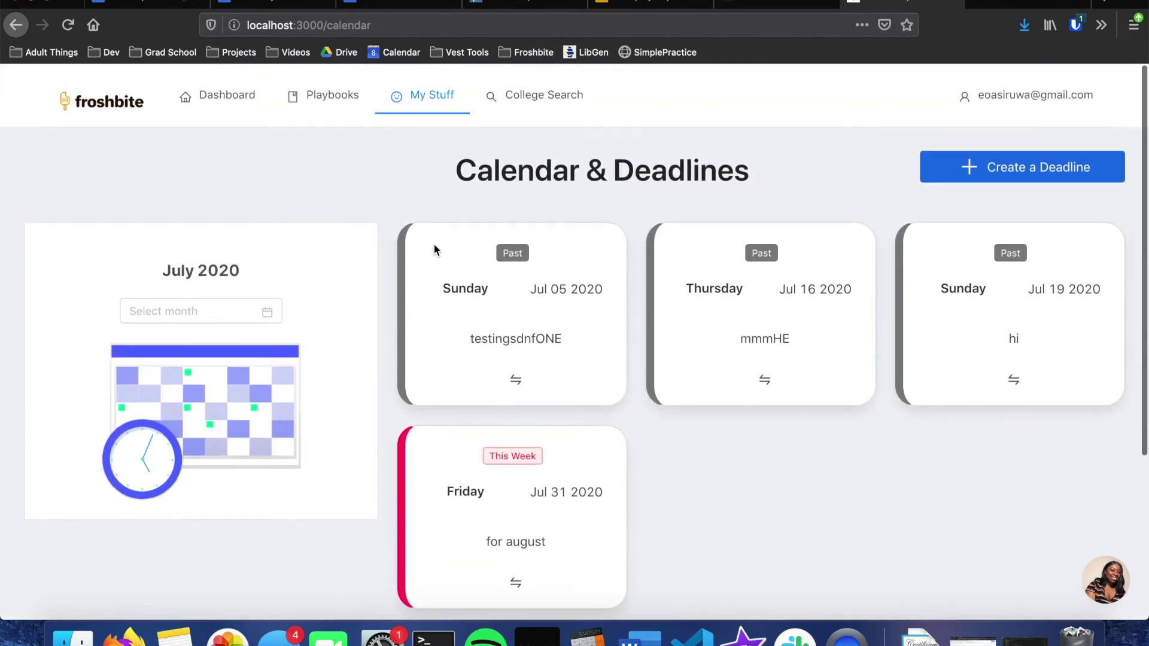
scroll(516, 371, "down", 4)
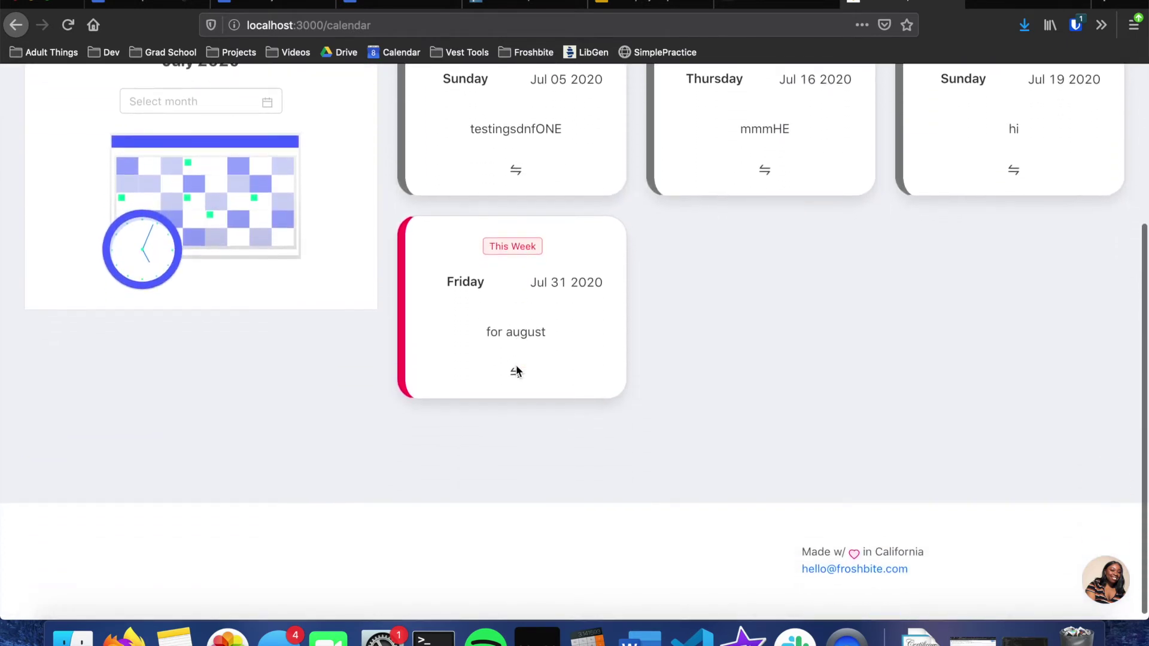
scroll(516, 368, "up", 4)
Step: Delete the Jul 05 testingsdnfONE deadline, then go to the Scholarships page
left_click(515, 381)
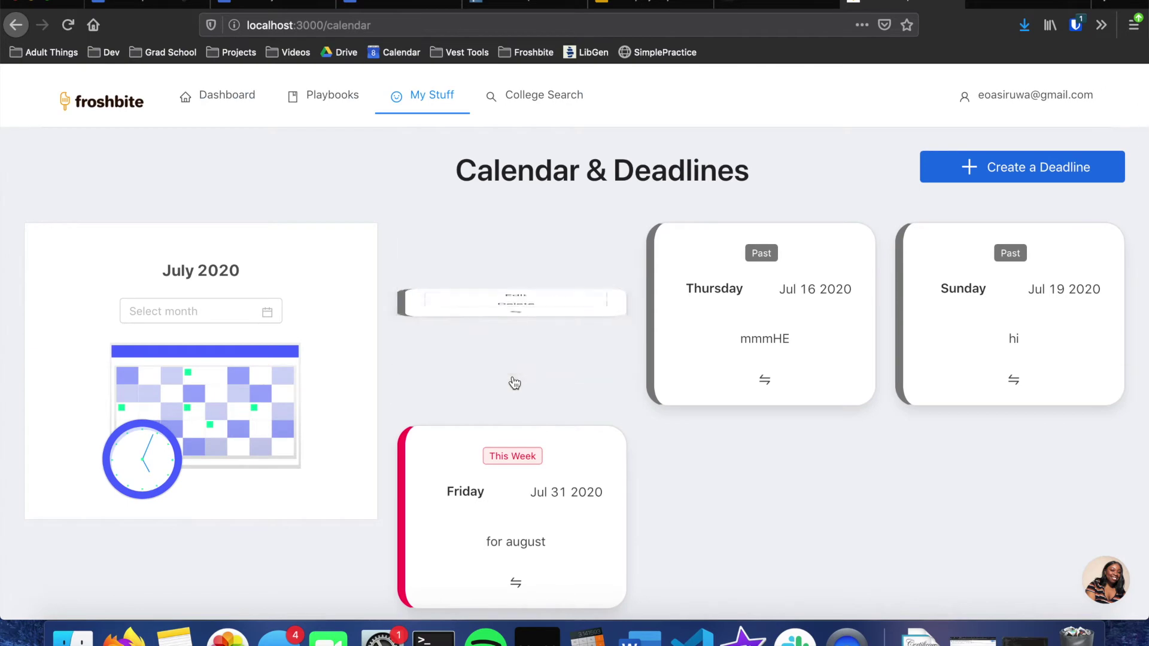
left_click(516, 320)
mouse_move(424, 102)
left_click(440, 289)
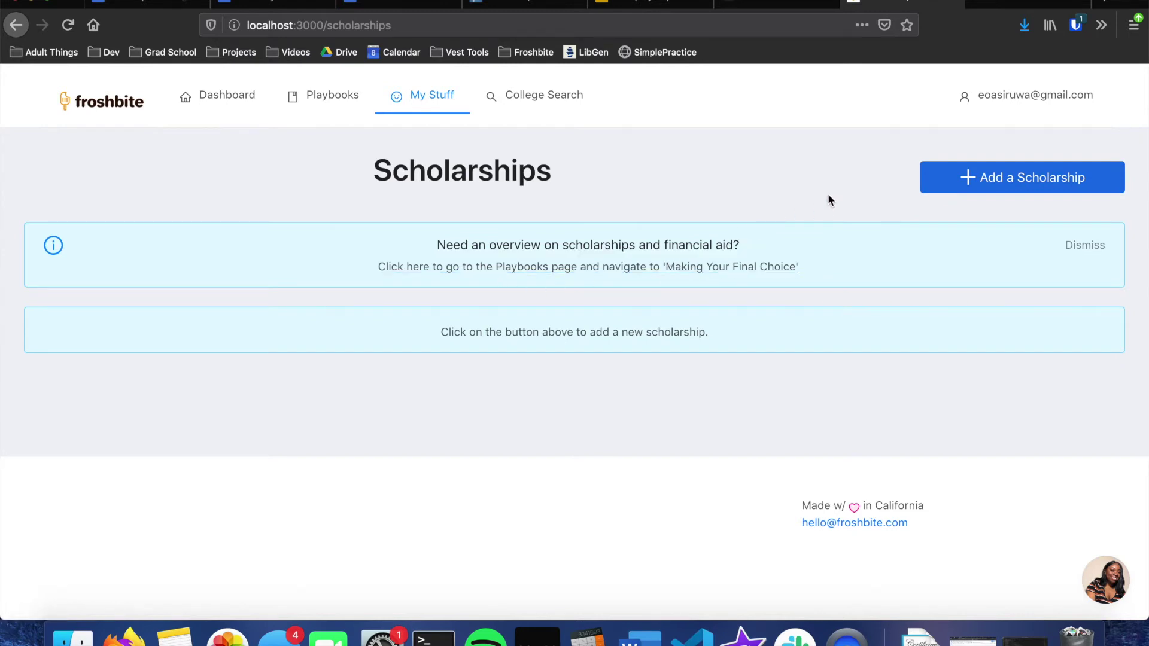
Step: Start an Add a Scholarship form, cancel it unfinished, and move on to Notes
left_click(998, 191)
scroll(637, 407, "down", 8)
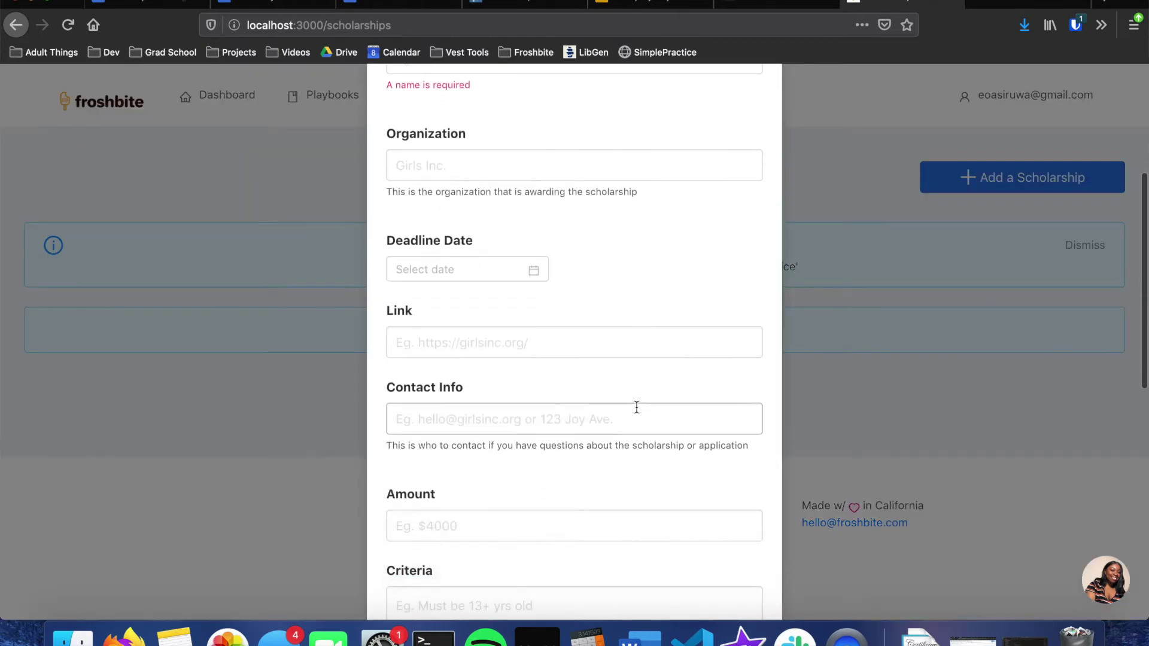
scroll(636, 407, "down", 4)
scroll(637, 407, "up", 12)
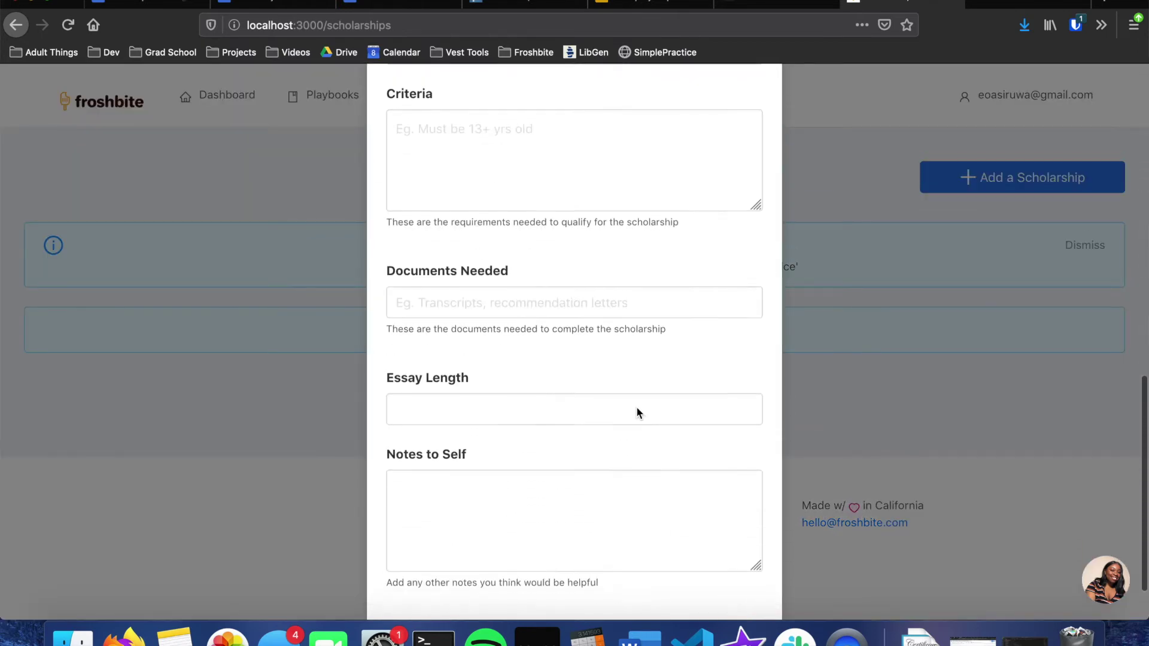
left_click(863, 245)
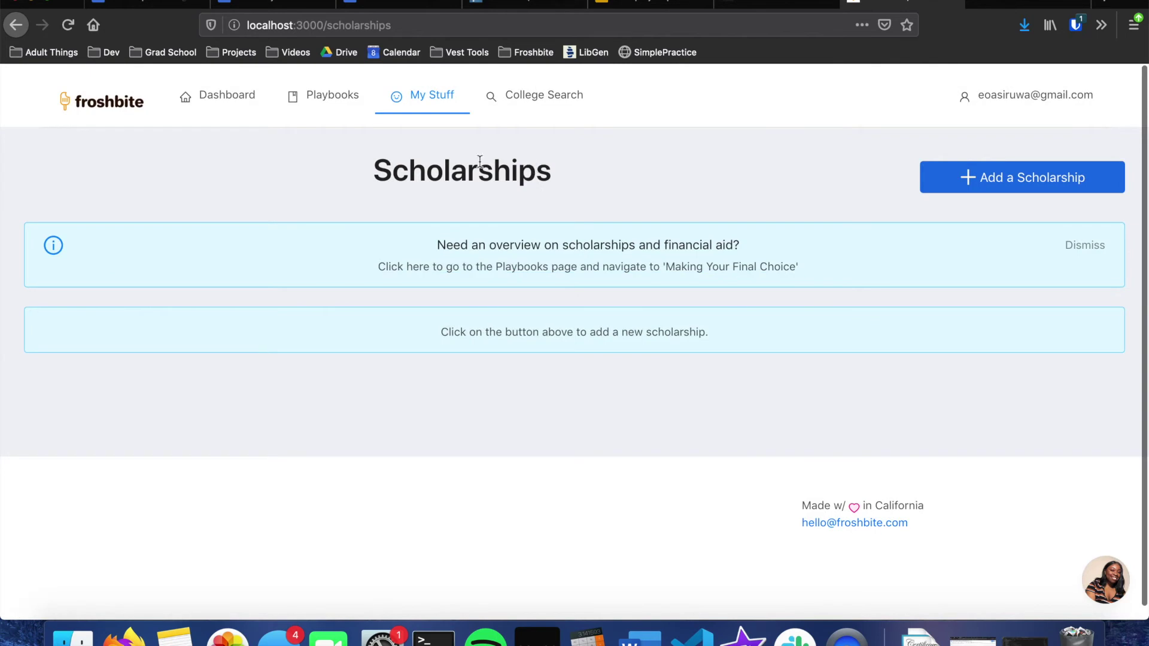
left_click(430, 173)
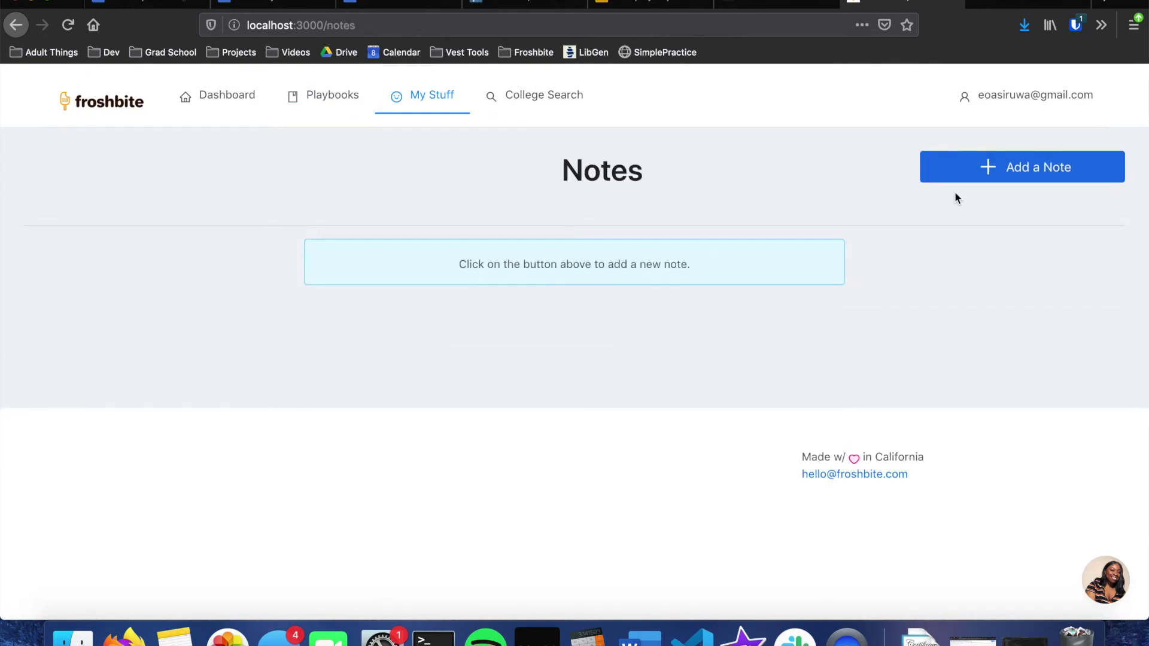
Step: Save a note 'Things i like in a school' with numbered items sports, stem, etc
left_click(1018, 169)
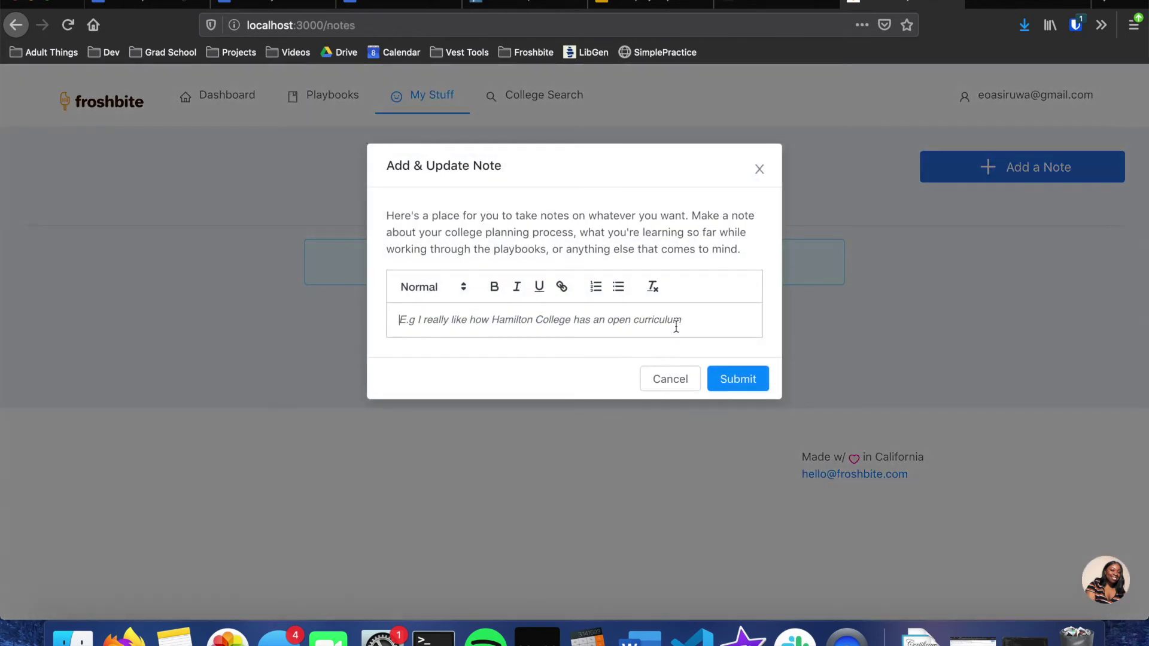
type("Things i like in a school")
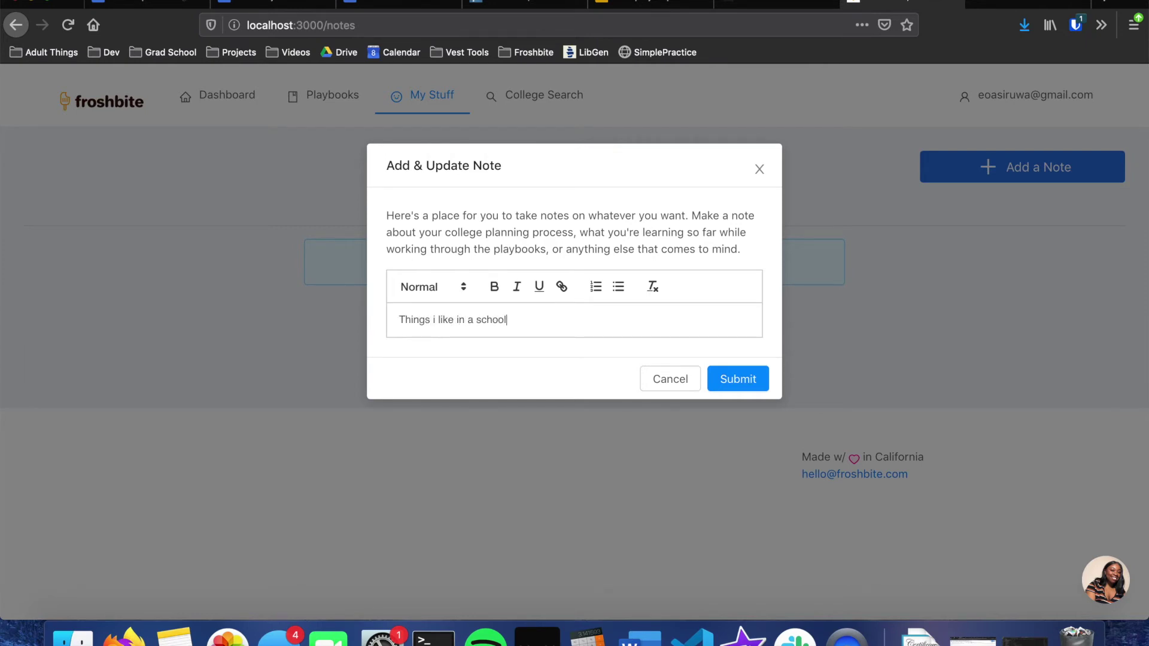
key("Return")
left_click(596, 286)
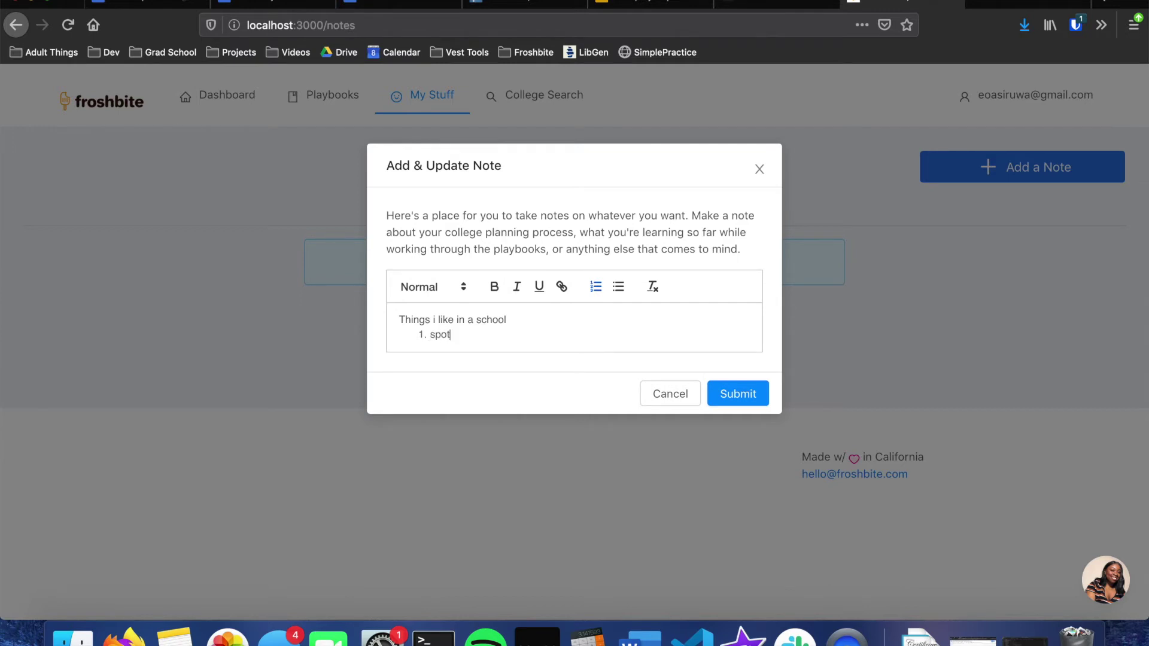
type("sports")
key("Return")
type("stem")
key("Return")
type("etc")
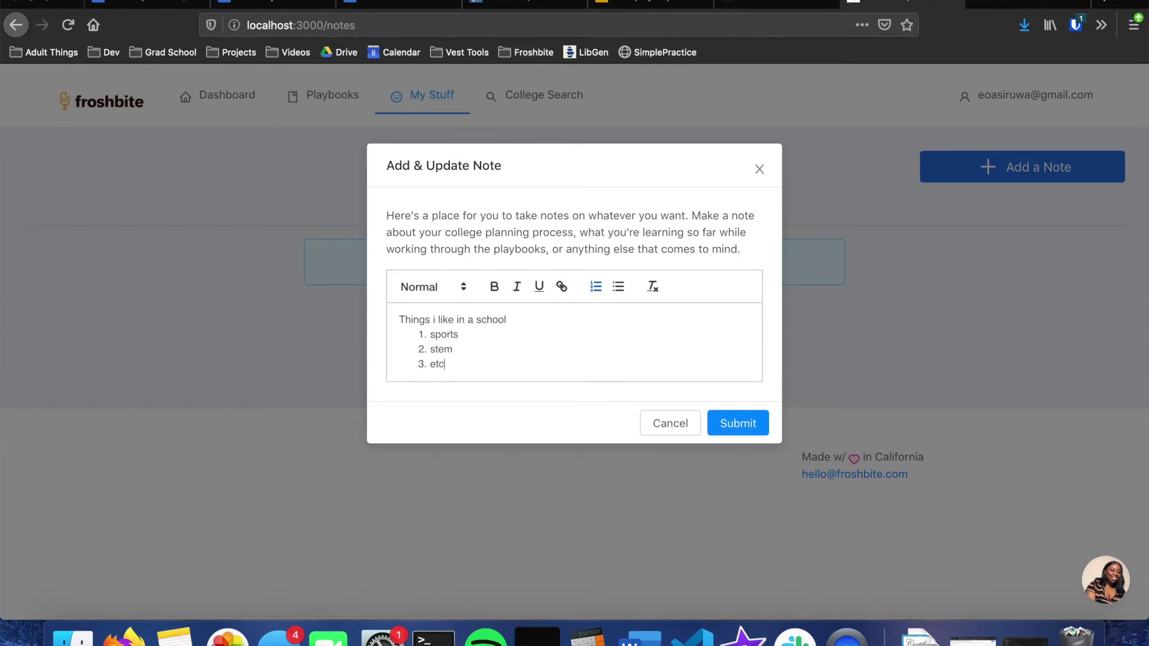
left_click(748, 425)
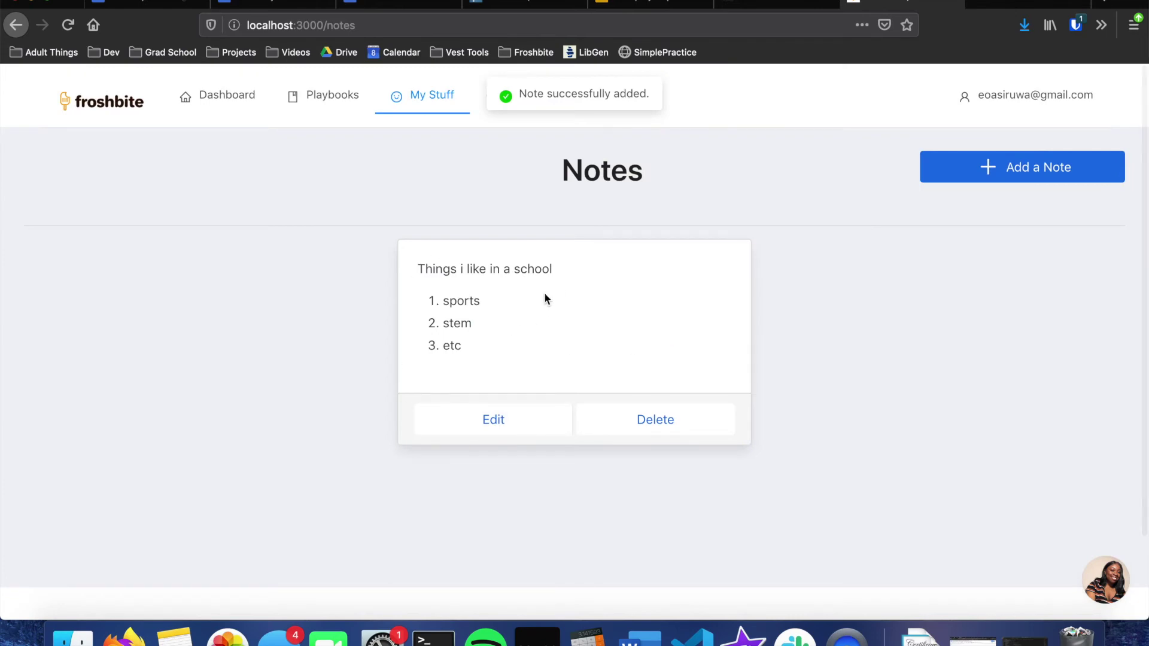
Step: Open the note's edit window, cancel without changes, then delete the note
left_click(518, 419)
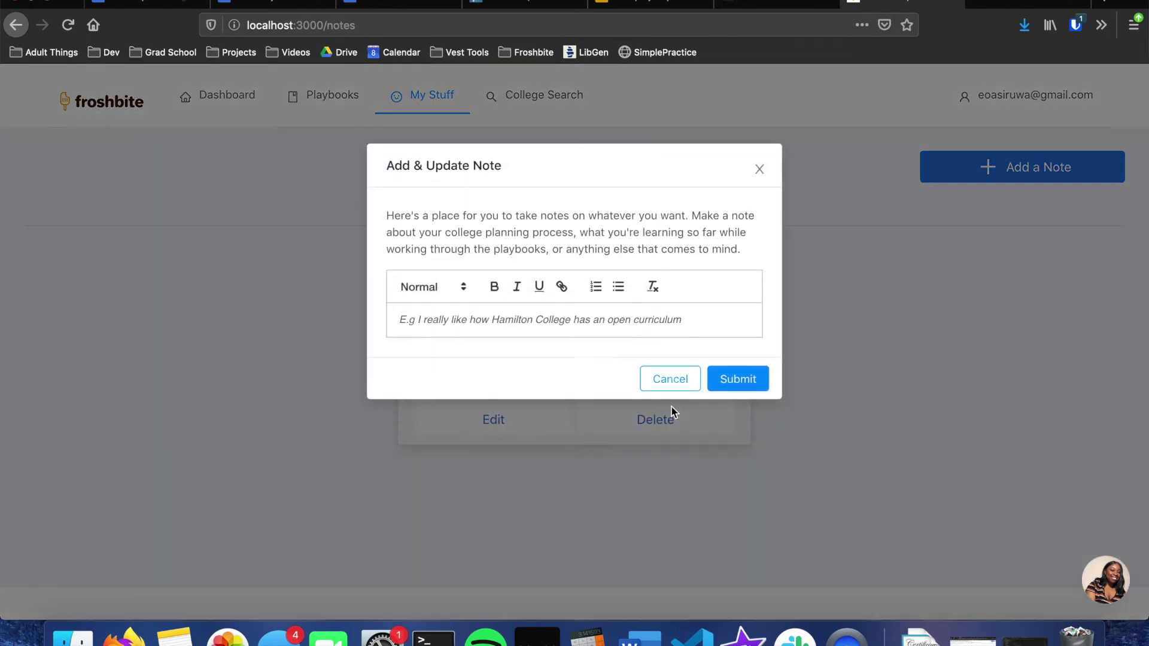
left_click(673, 411)
left_click(652, 425)
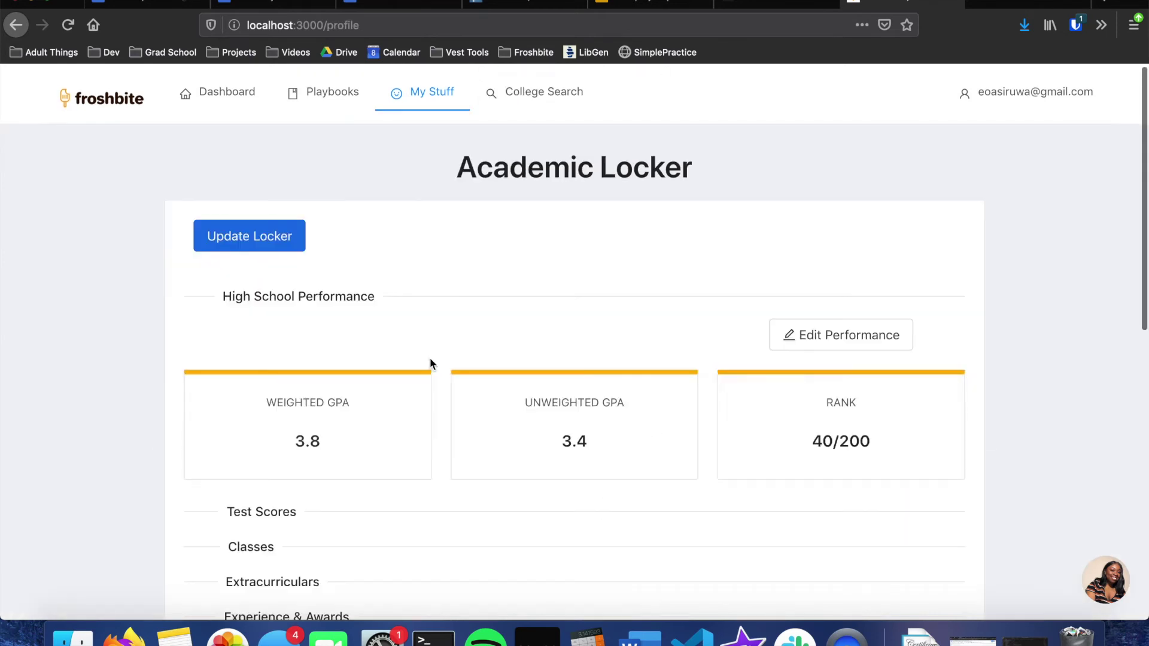
Step: Scroll through the Academic Locker profile, including its performance section
scroll(431, 362, "down", 5)
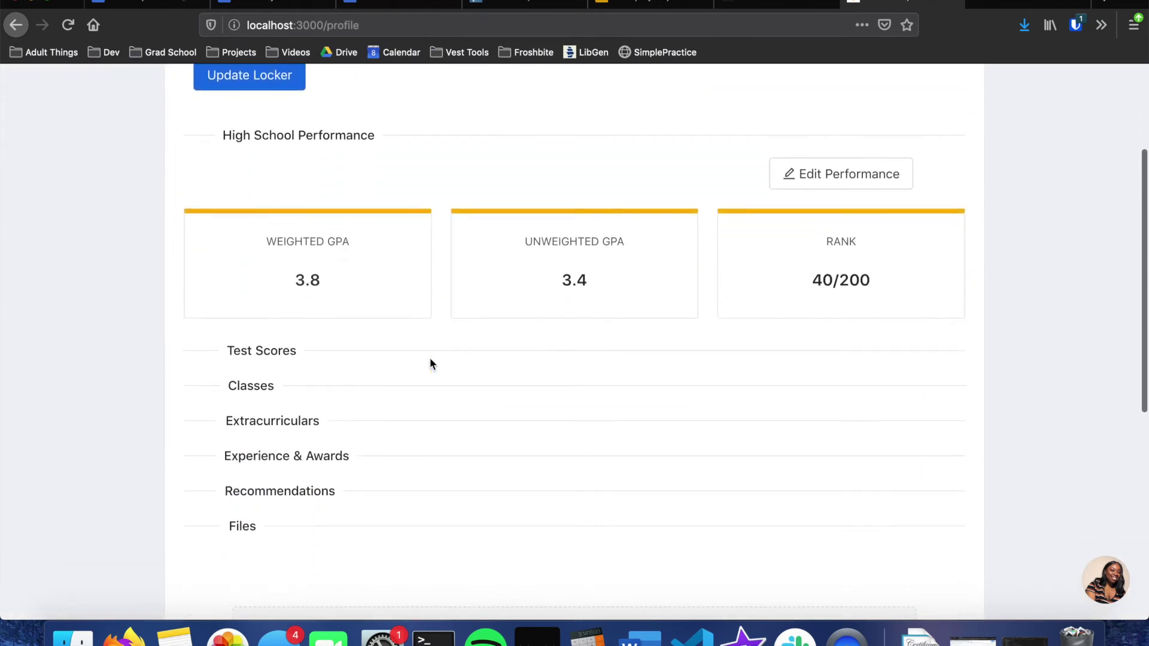
scroll(429, 357, "down", 1)
scroll(429, 357, "up", 2)
scroll(429, 358, "down", 1)
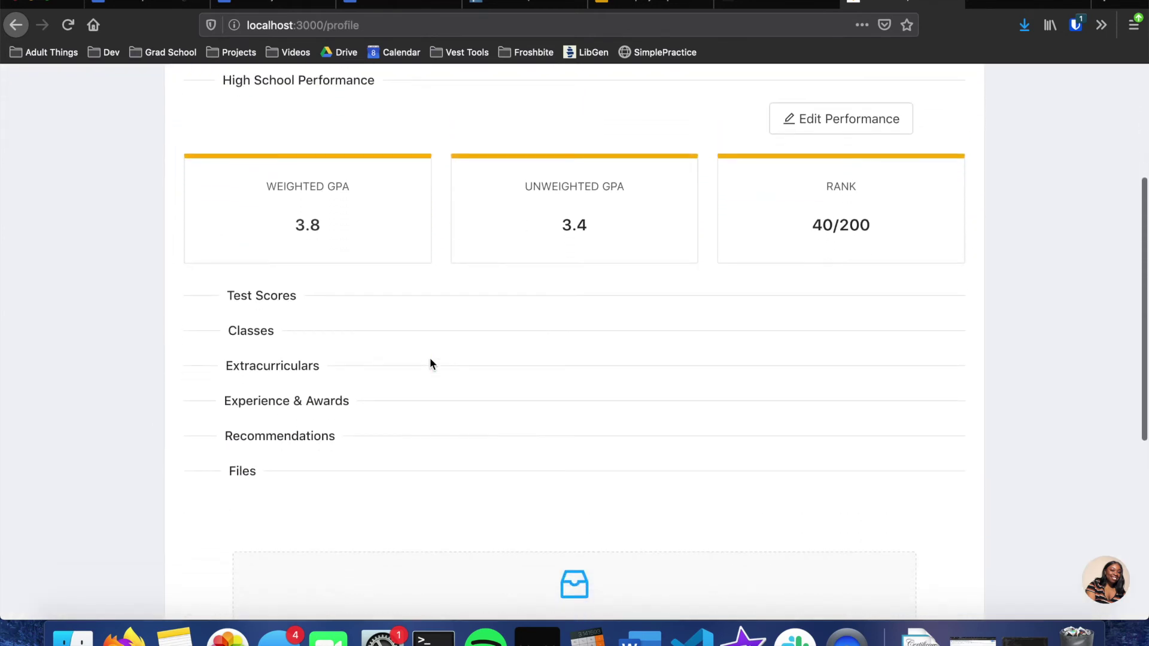
scroll(429, 364, "down", 7)
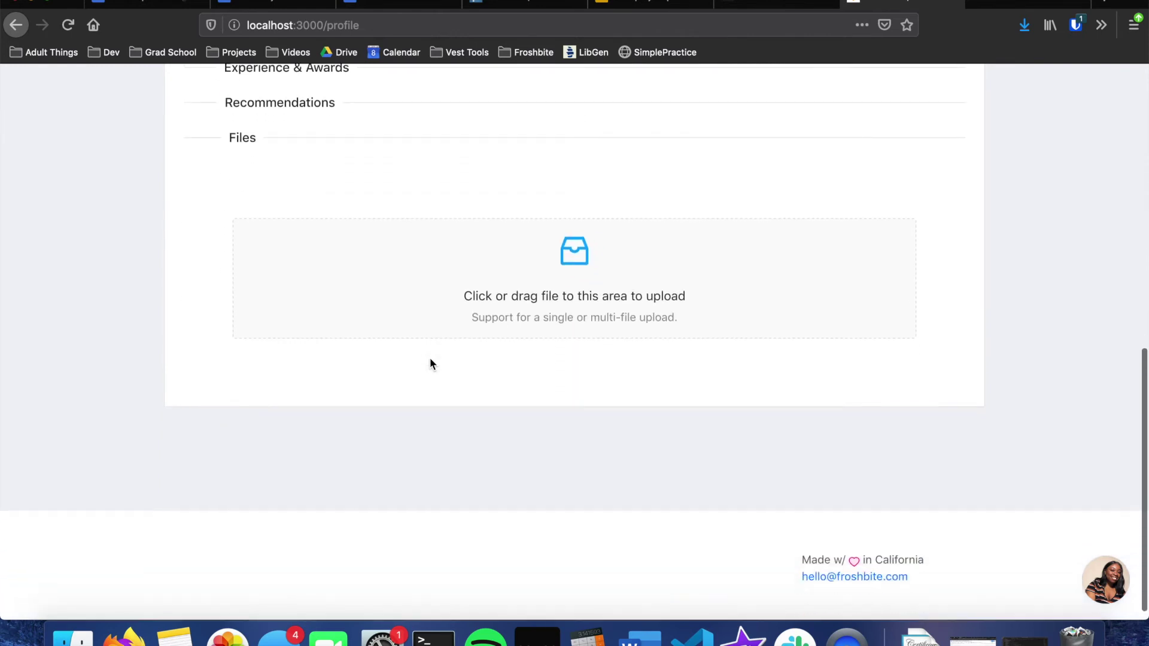
Step: Go to College Search and show the Sort dropdown's options
left_click(522, 107)
scroll(538, 131, "down", 3)
left_click(592, 146)
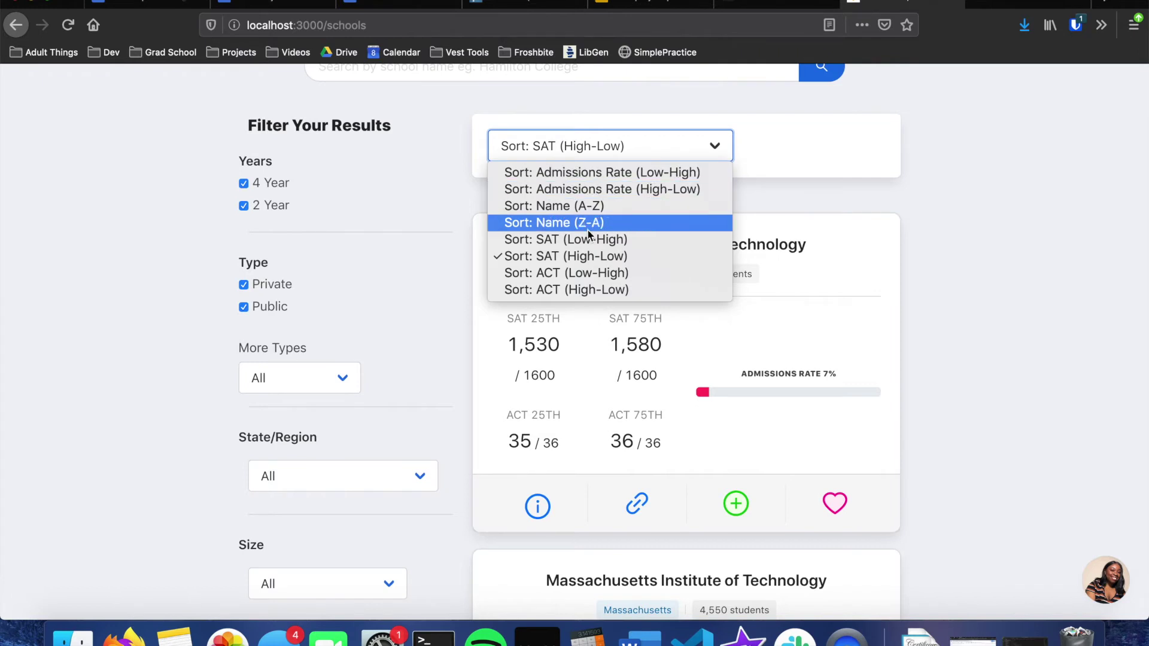
Step: Try sorting colleges by admissions rate (Low-High), then by ACT (Low-High)
left_click(601, 173)
scroll(601, 173, "up", 5)
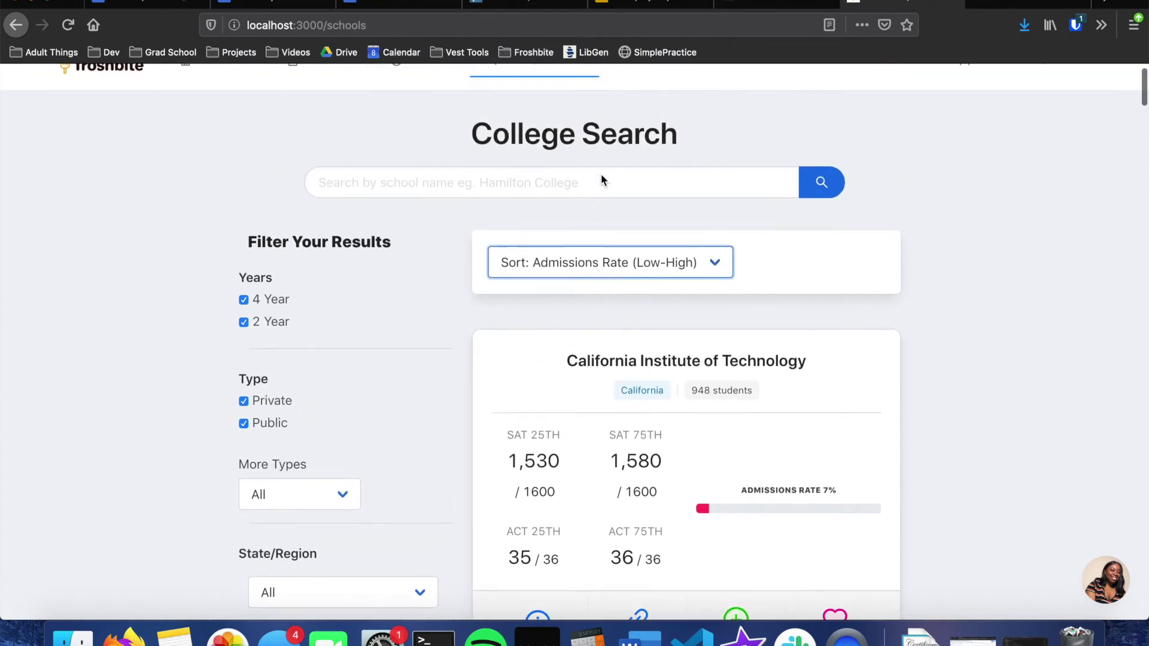
scroll(610, 173, "down", 5)
left_click(611, 174)
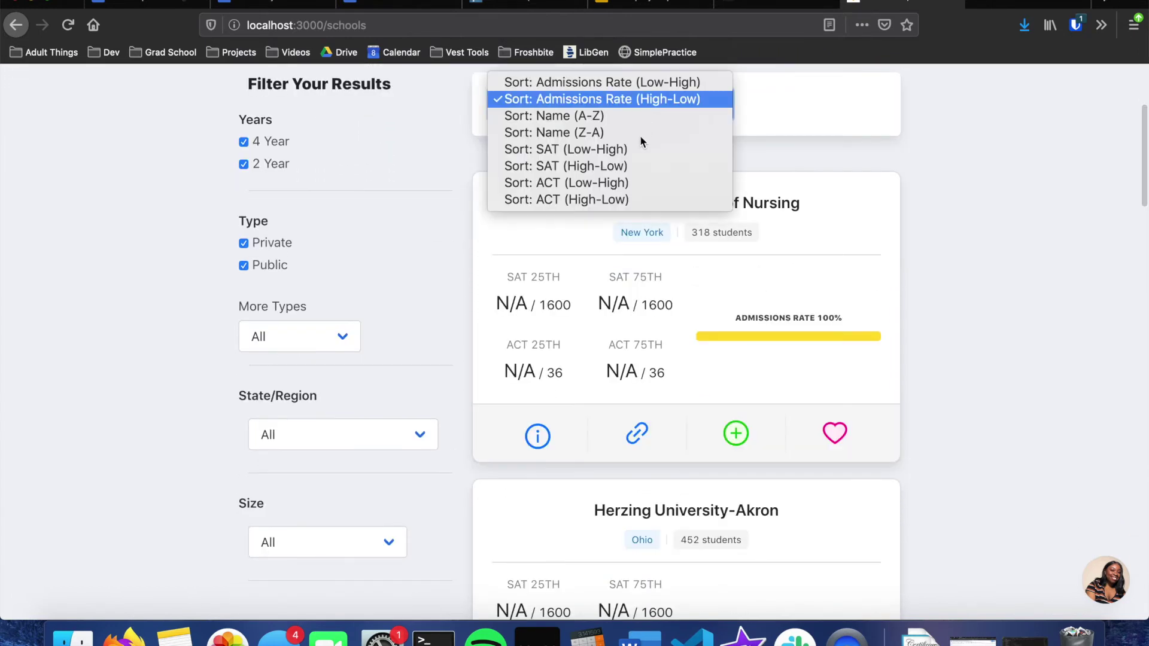
left_click(622, 183)
scroll(629, 168, "up", 3)
scroll(637, 150, "up", 2)
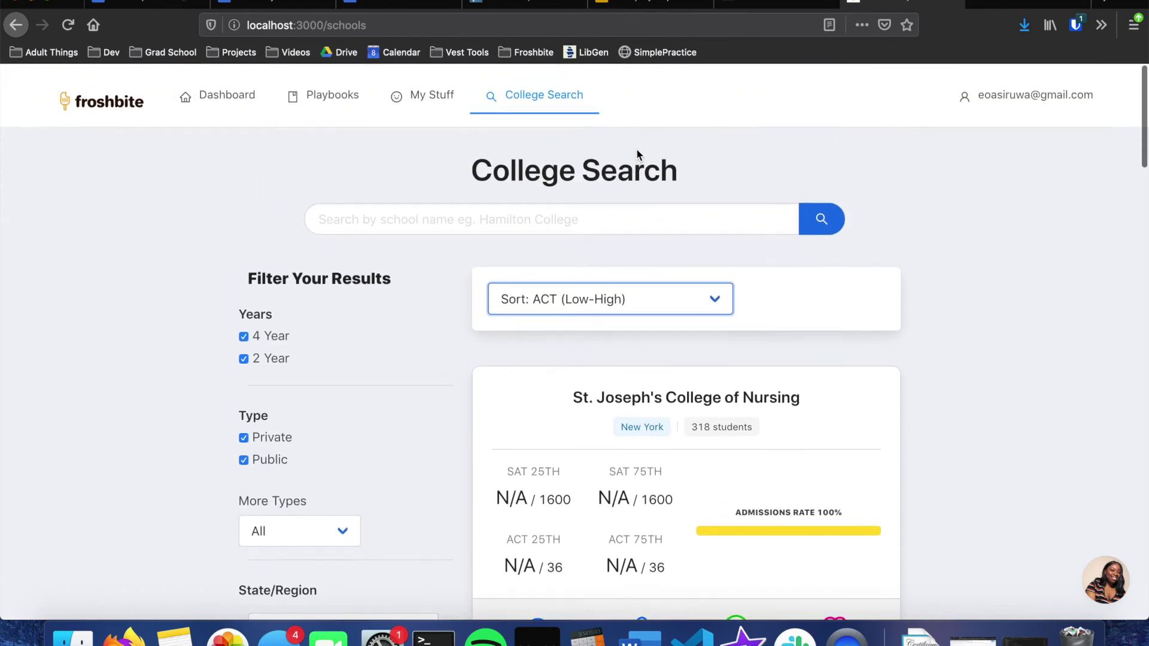
scroll(636, 148, "down", 3)
scroll(387, 320, "down", 3)
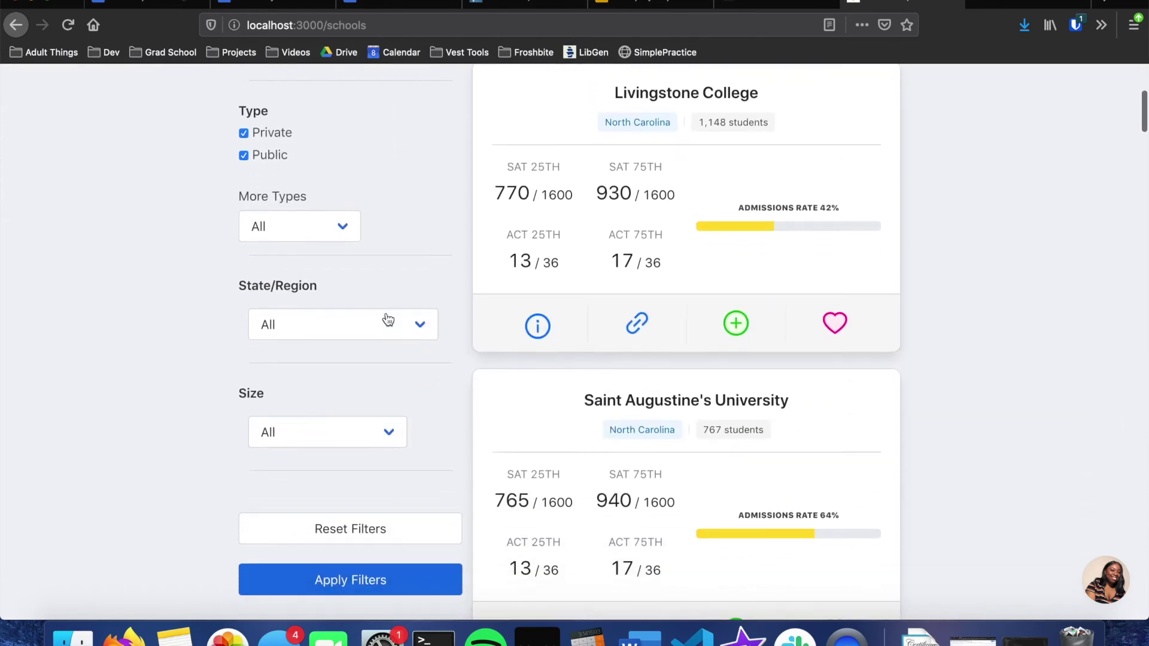
scroll(367, 347, "up", 3)
scroll(366, 351, "down", 1)
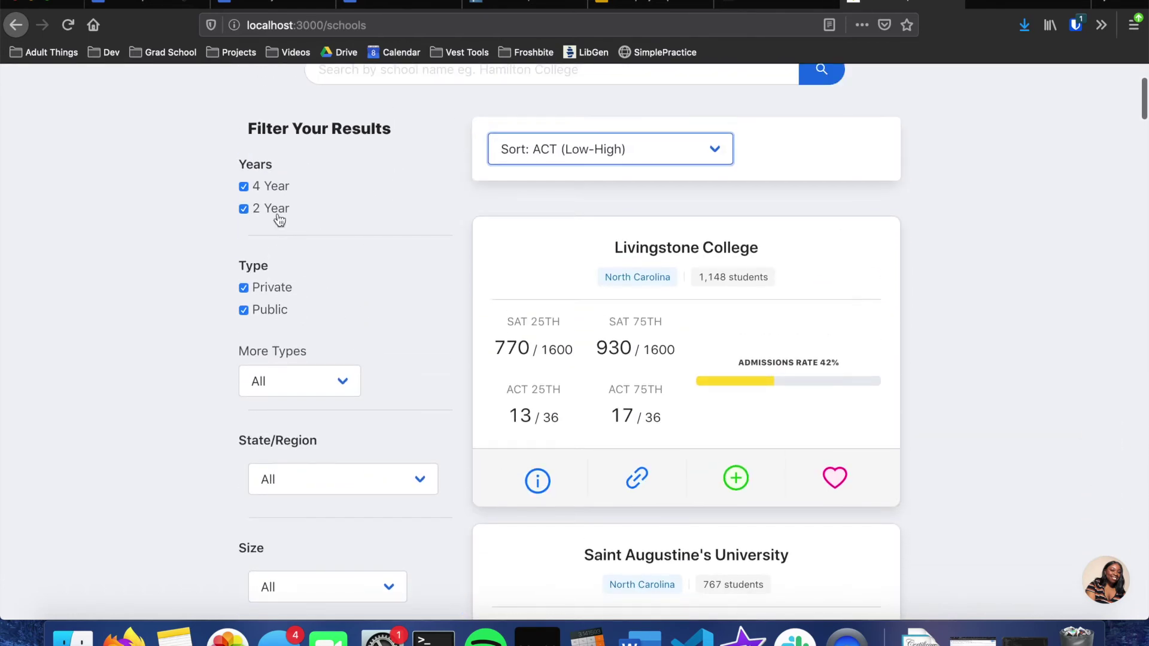
Step: Exclude 2 Year colleges, limit State/Region to New England, and apply the filters
left_click(276, 217)
scroll(270, 347, "down", 4)
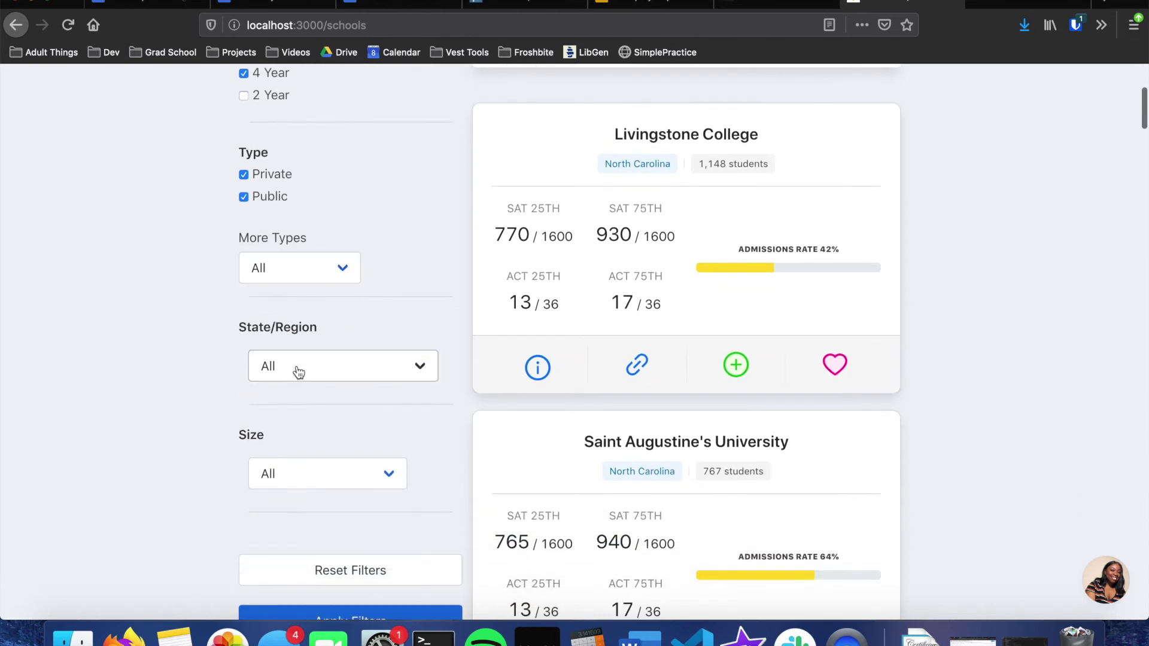
left_click(297, 371)
left_click(303, 389)
scroll(303, 388, "down", 2)
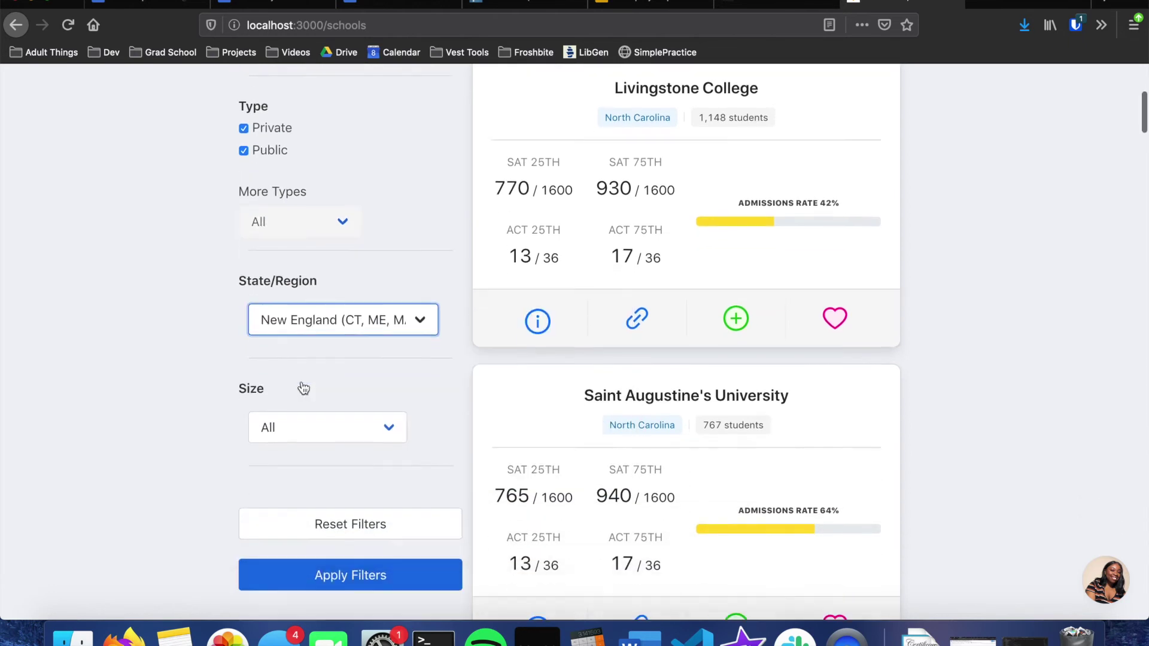
scroll(304, 388, "down", 3)
left_click(320, 492)
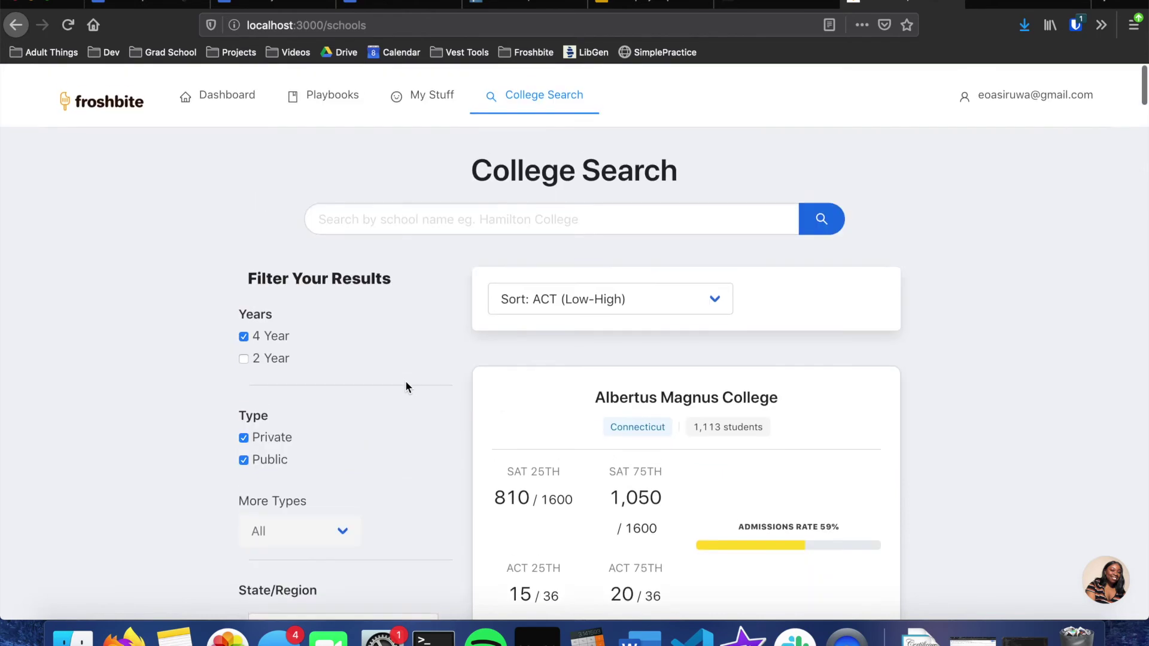
Step: Sort the filtered results by ACT (High-Low), putting Albertus Magnus College first
scroll(406, 386, "down", 10)
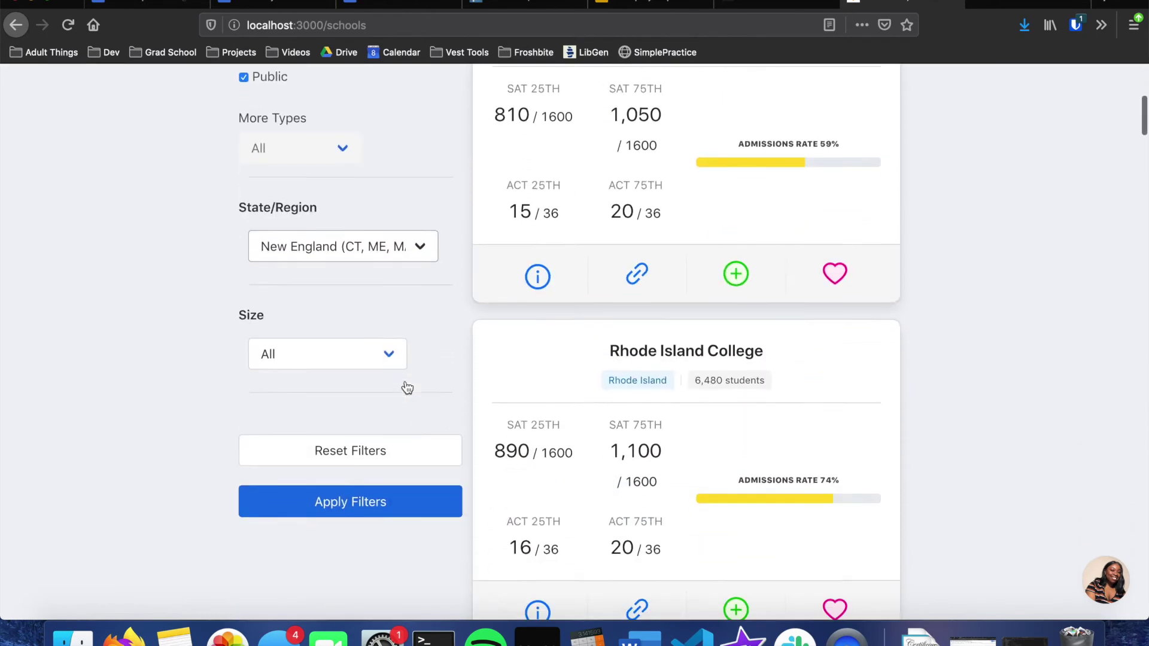
scroll(406, 387, "up", 10)
left_click(536, 312)
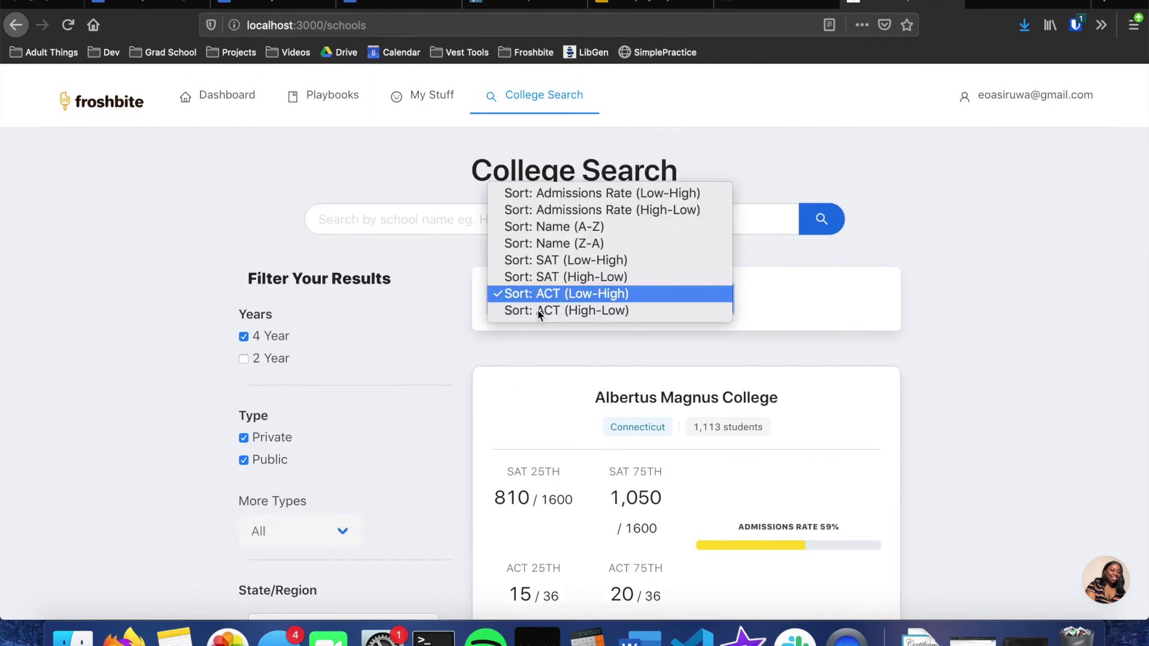
left_click(576, 310)
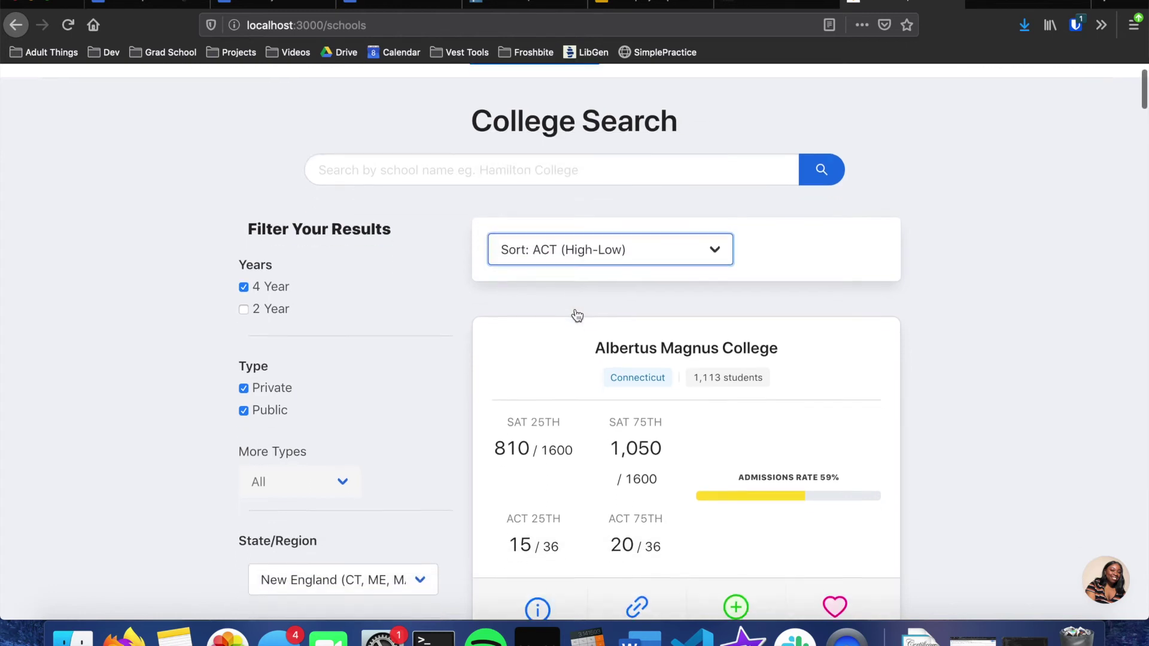
Step: Search school names for 'hamilton' and scan the Hamilton College and Miami University-Hamilton results
left_click(508, 213)
type("hamilton")
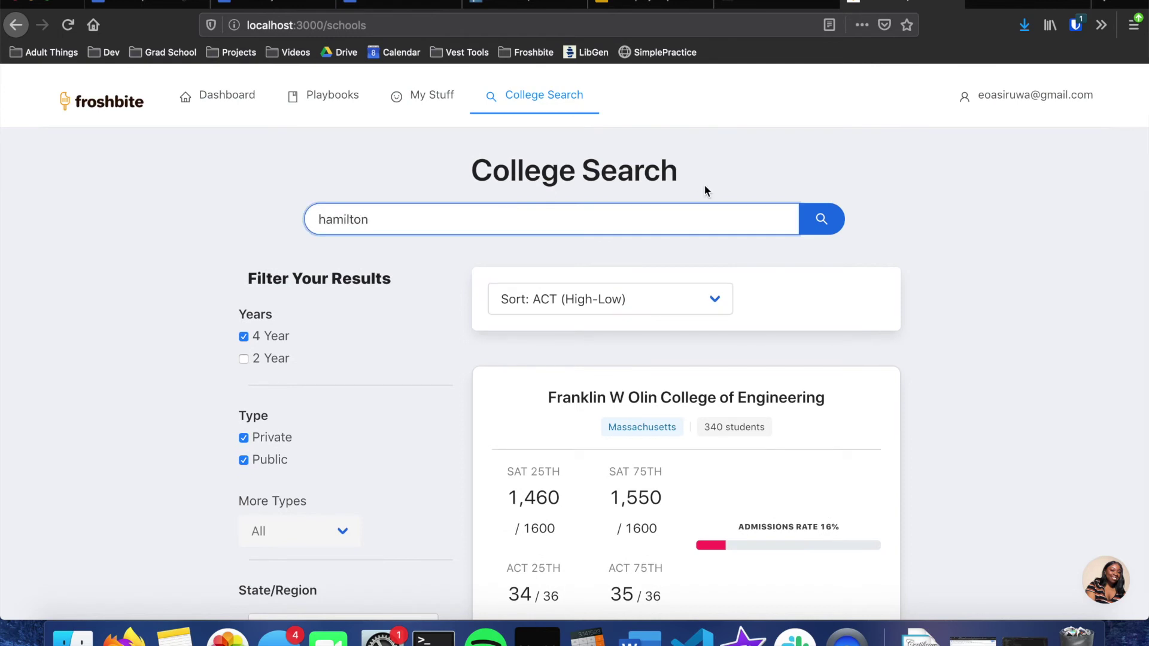
left_click(817, 220)
scroll(809, 232, "down", 1)
scroll(809, 232, "down", 8)
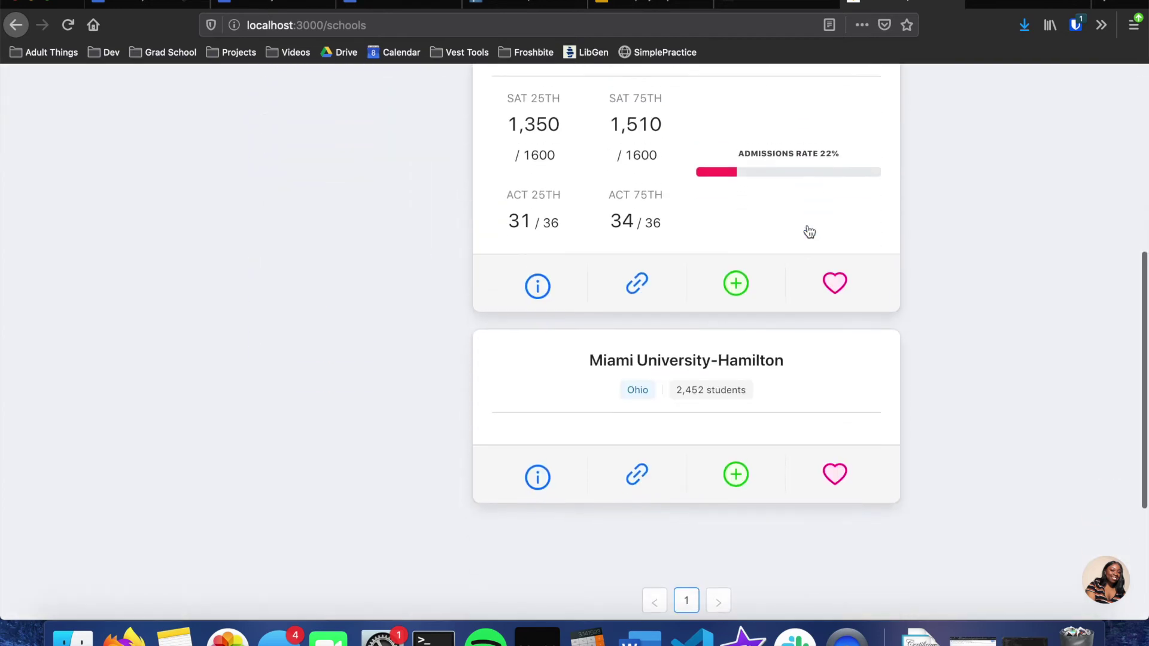
scroll(809, 231, "up", 10)
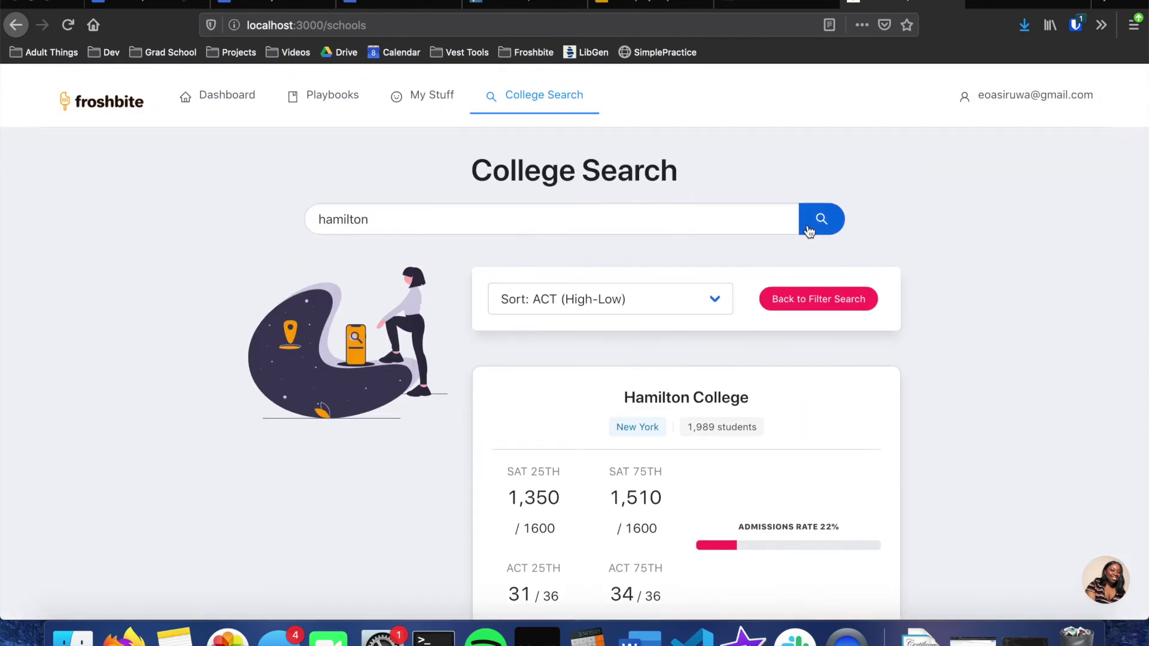
scroll(609, 328, "down", 3)
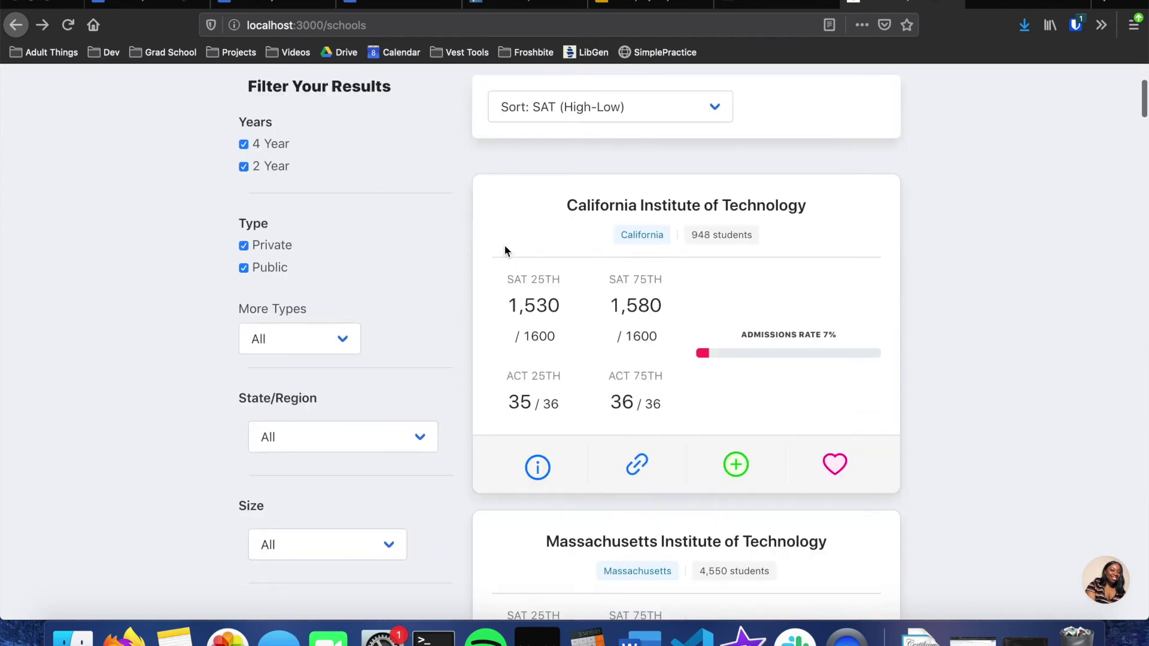
scroll(429, 303, "up", 2)
scroll(429, 303, "down", 2)
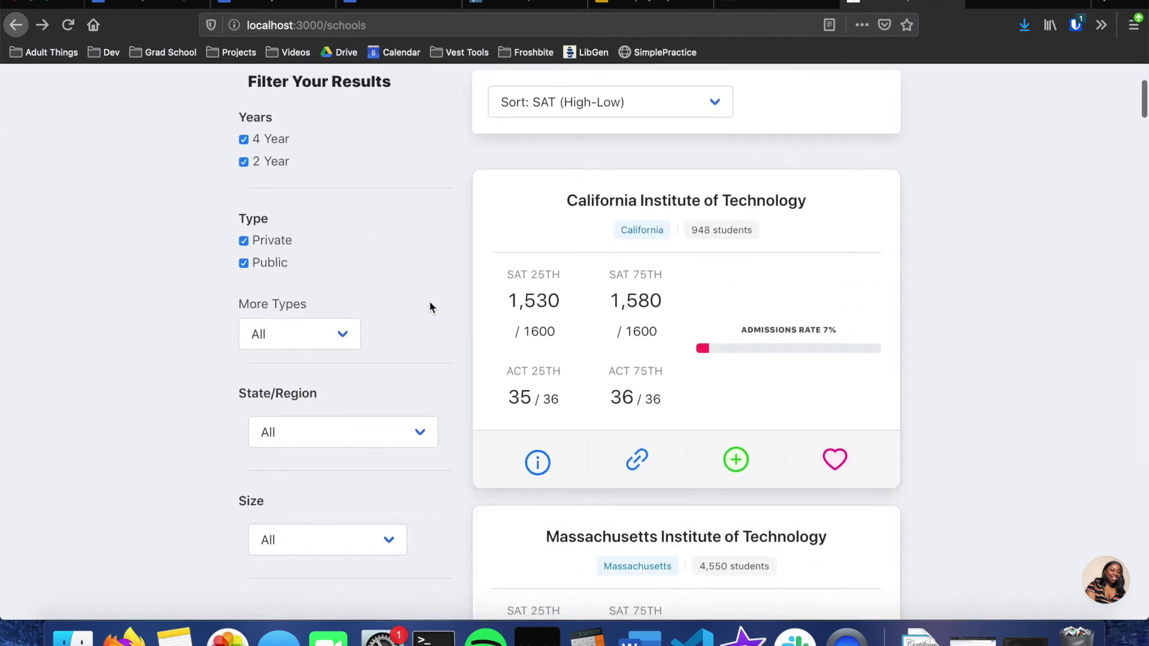
left_click(537, 468)
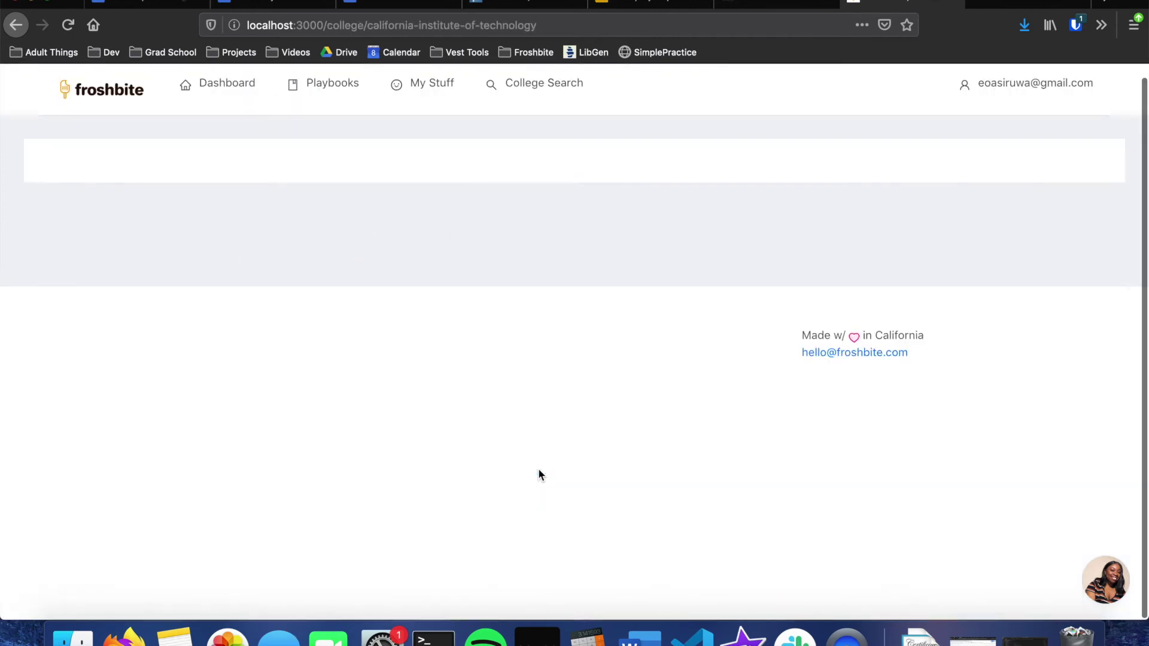
left_click(72, 191)
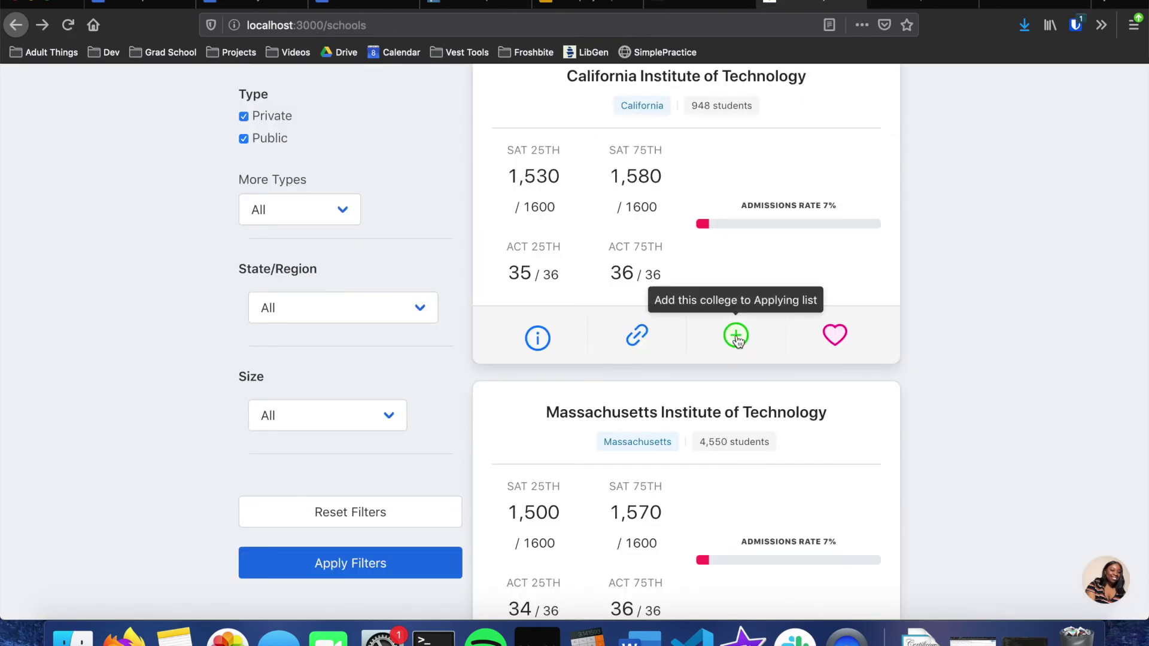
left_click(737, 337)
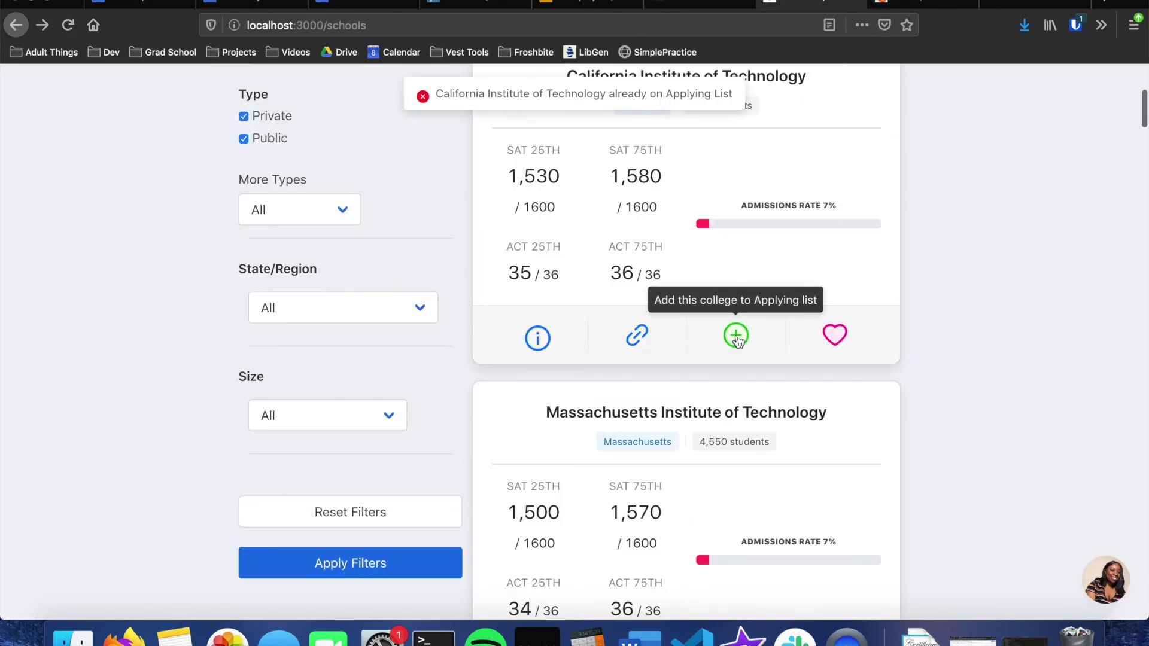
scroll(636, 223, "up", 2)
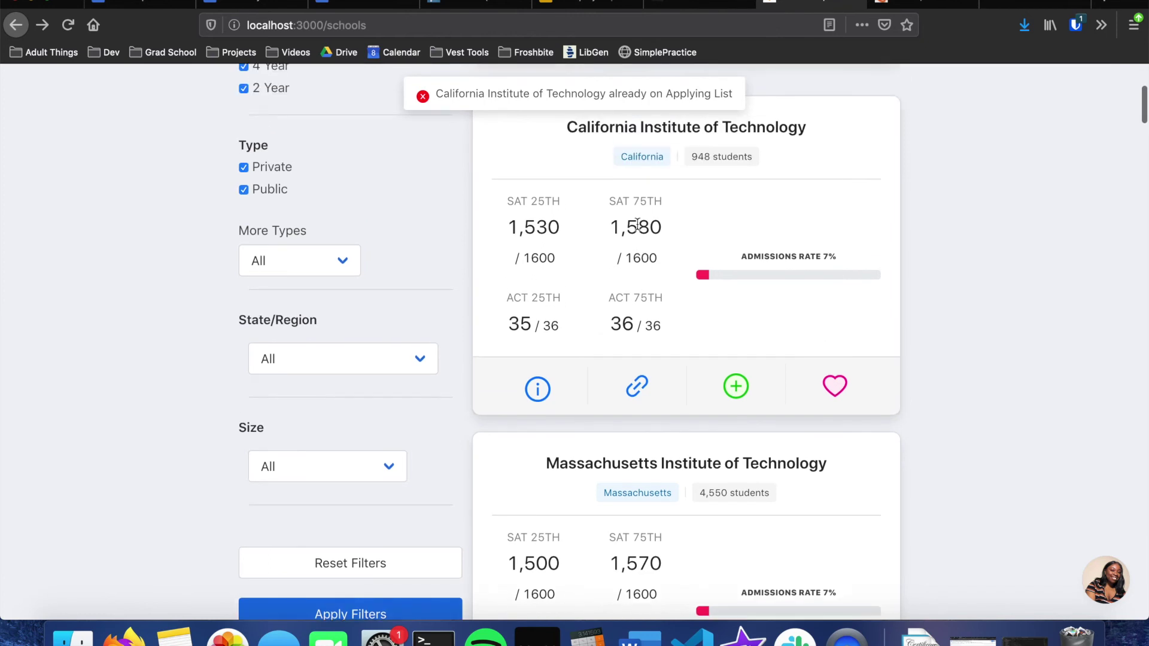
scroll(637, 224, "down", 2)
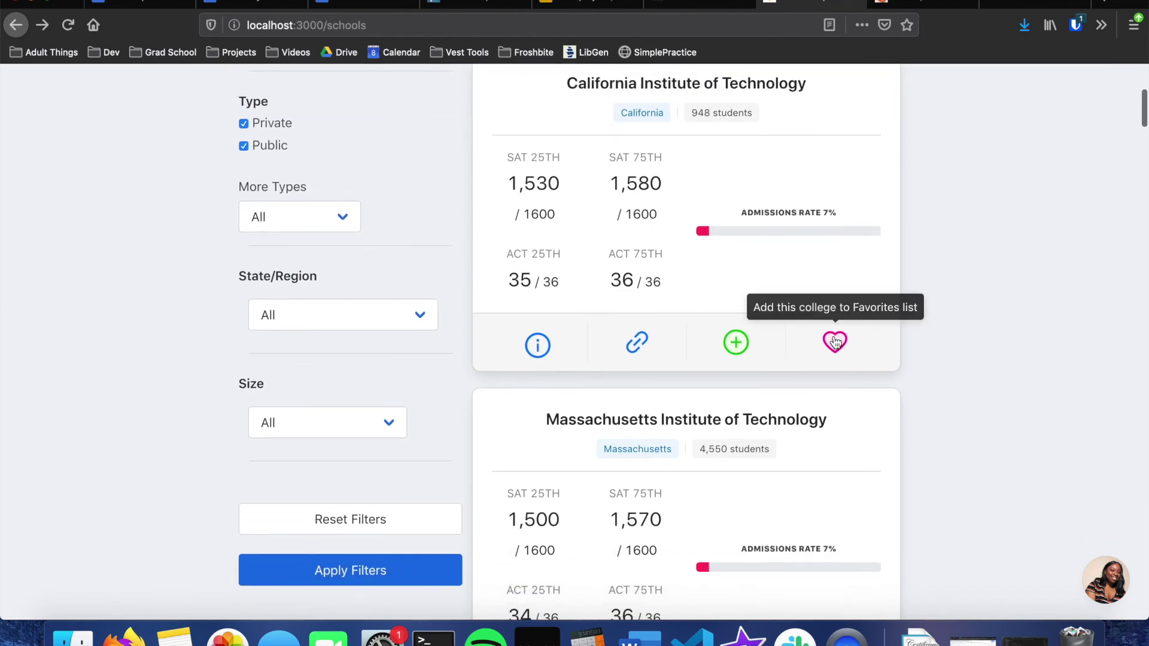
left_click(835, 342)
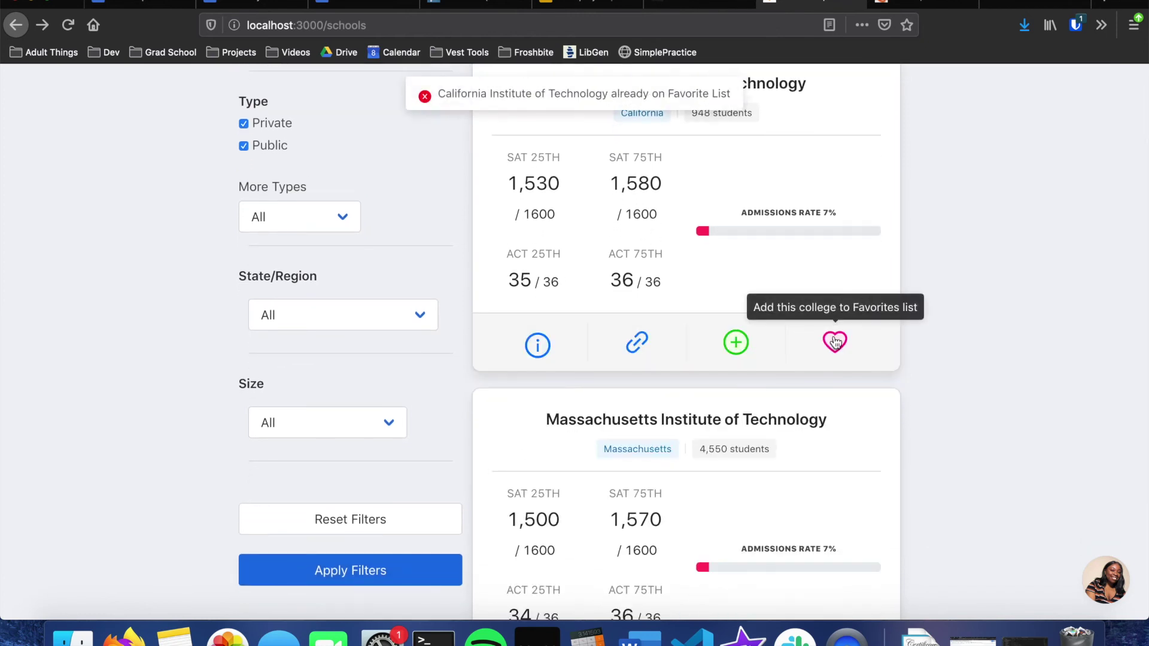
scroll(736, 395, "down", 20)
scroll(736, 390, "down", 13)
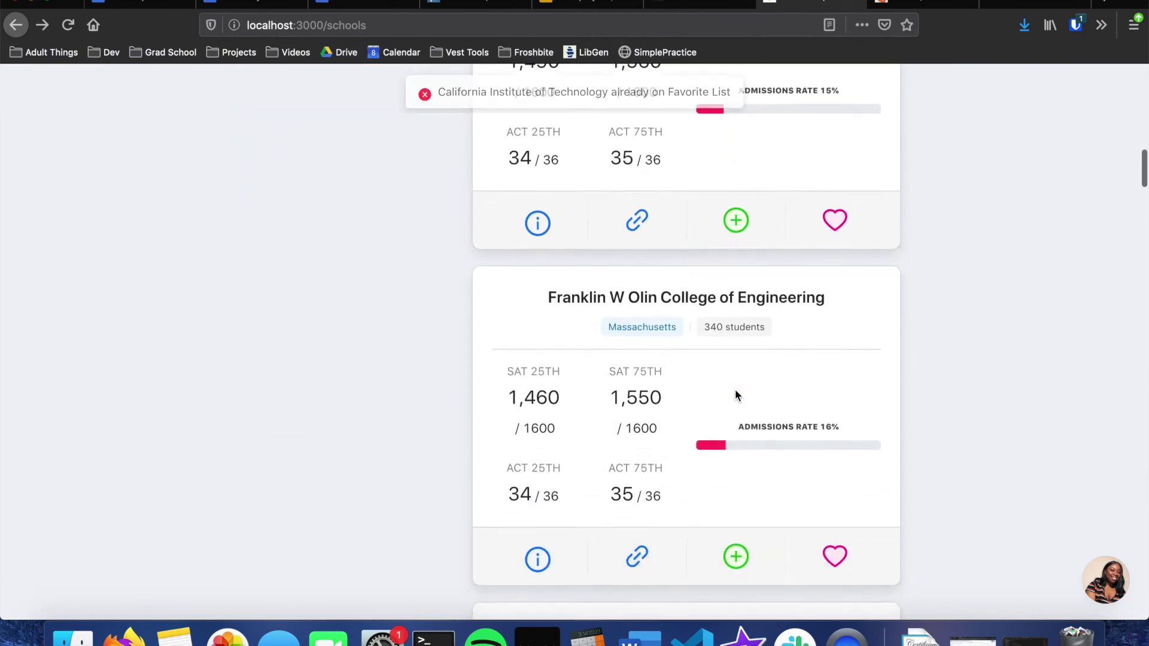
scroll(739, 436, "down", 4)
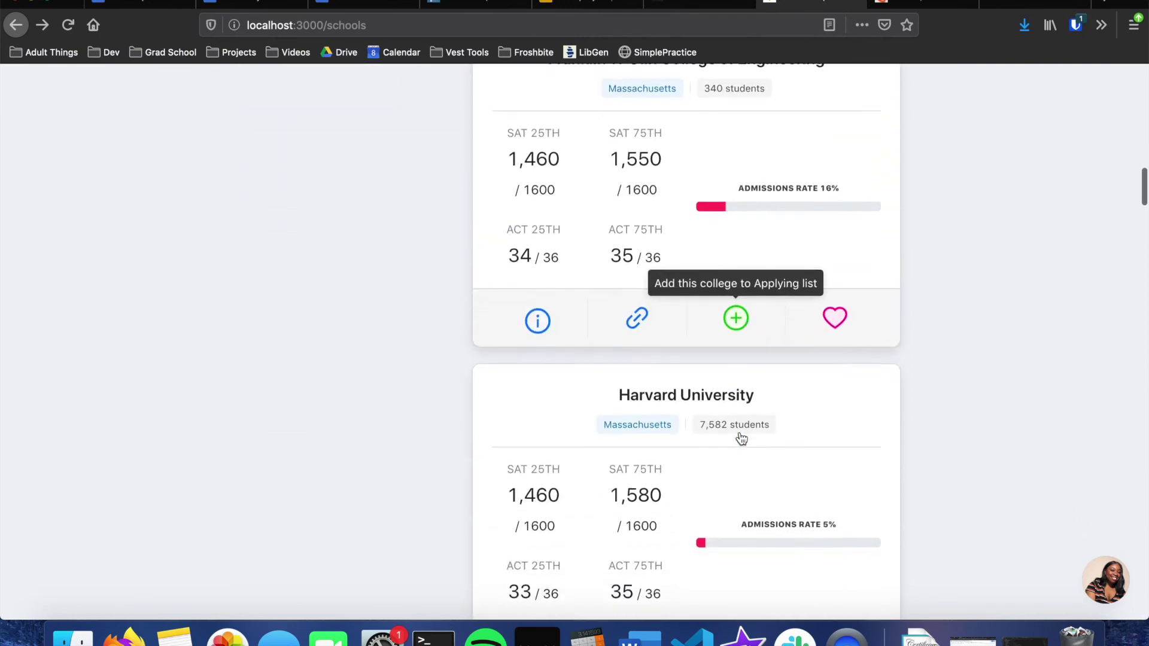
scroll(741, 439, "up", 5)
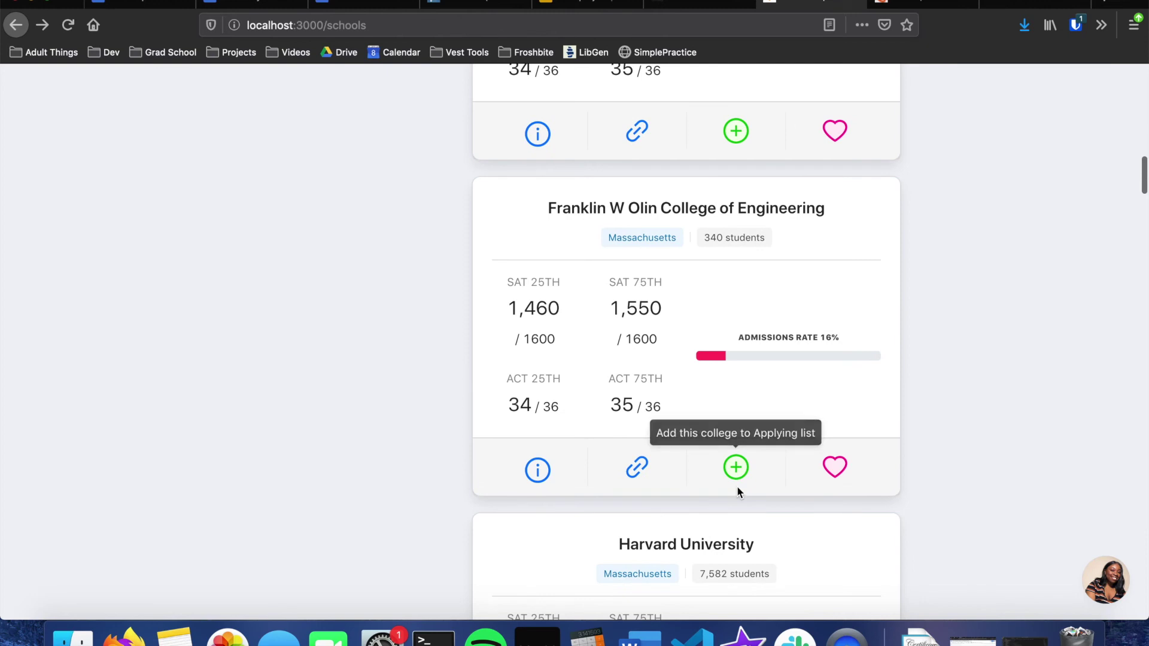
left_click(737, 476)
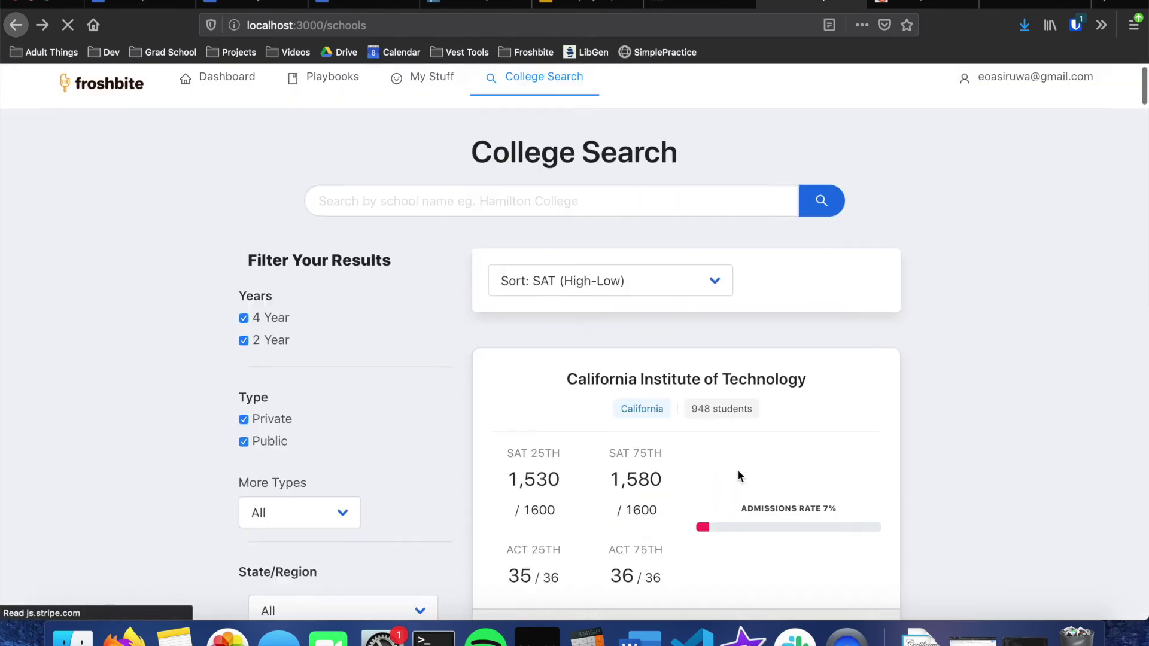
Step: Add University of Chicago to the Favorites list from the search results
scroll(738, 471, "down", 20)
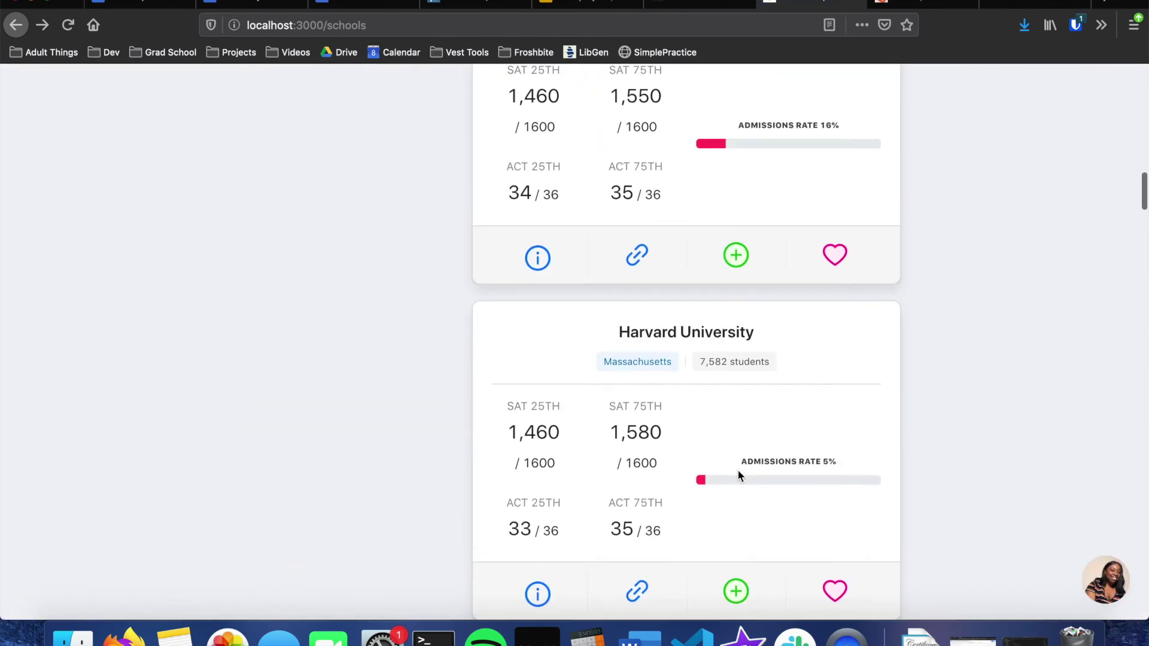
left_click(835, 294)
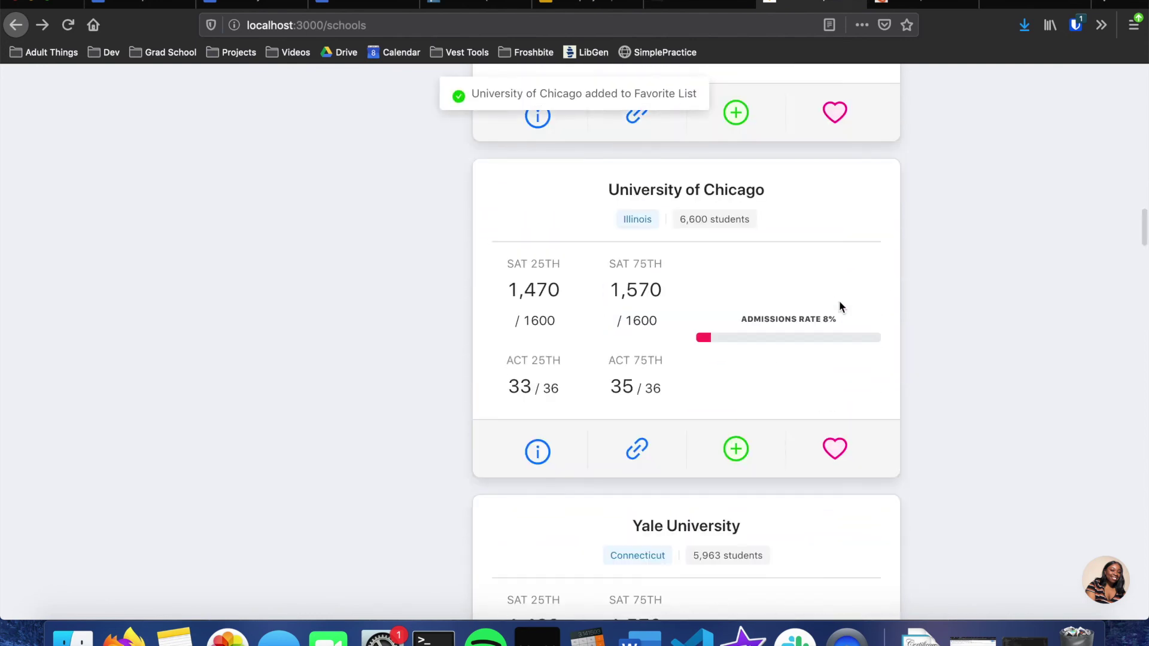
scroll(838, 306, "up", 20)
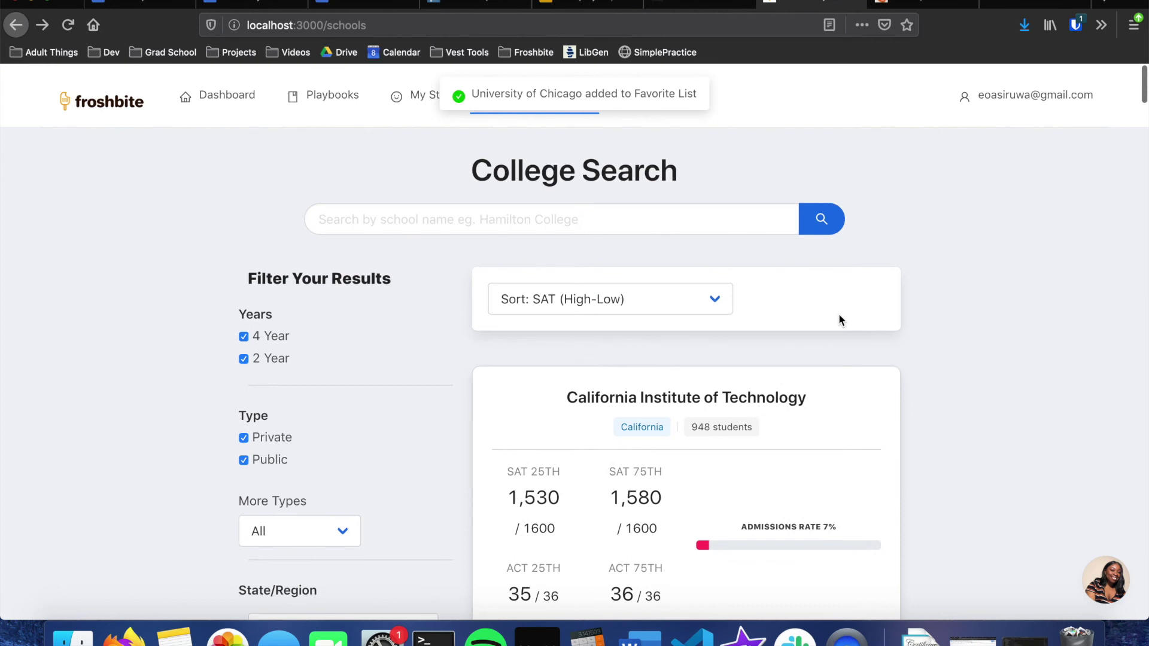
Step: Open My Stuff > Colleges, check and close the Favorites panel, then open Choose a College
mouse_move(436, 102)
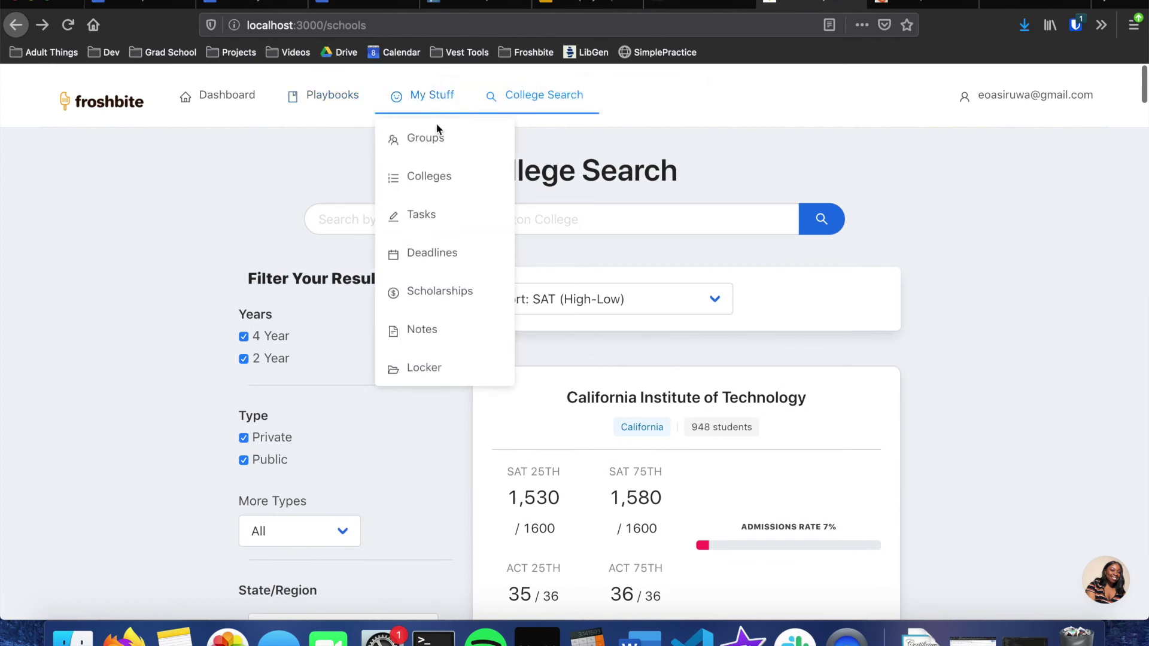
left_click(428, 177)
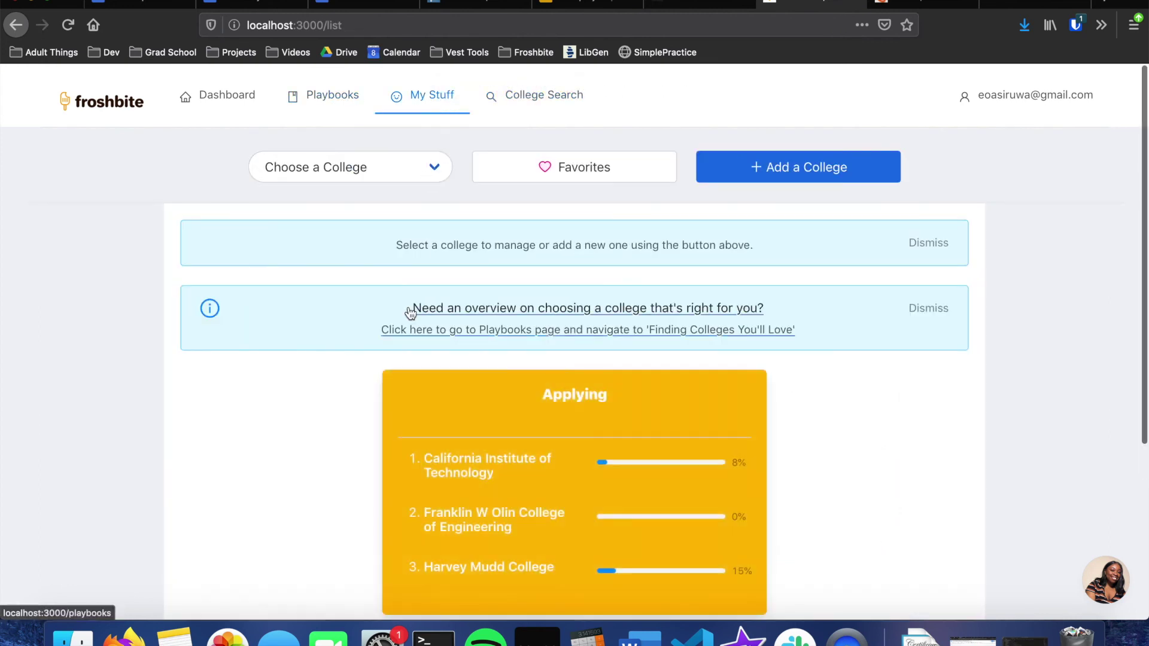
scroll(410, 313, "down", 2)
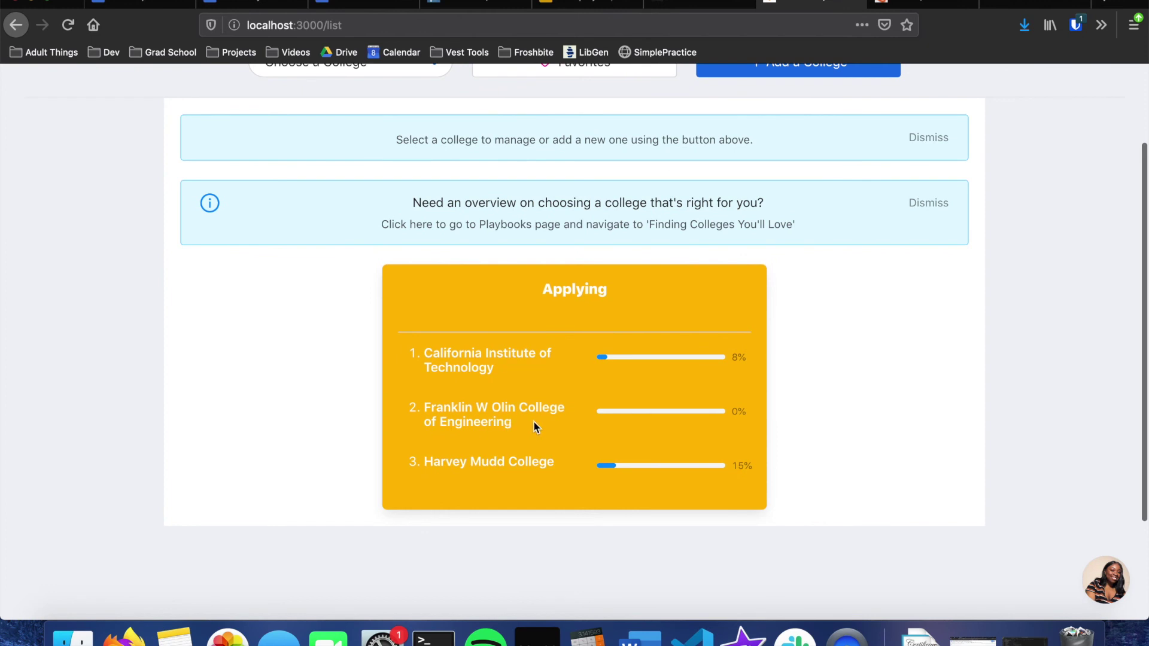
scroll(533, 421, "up", 2)
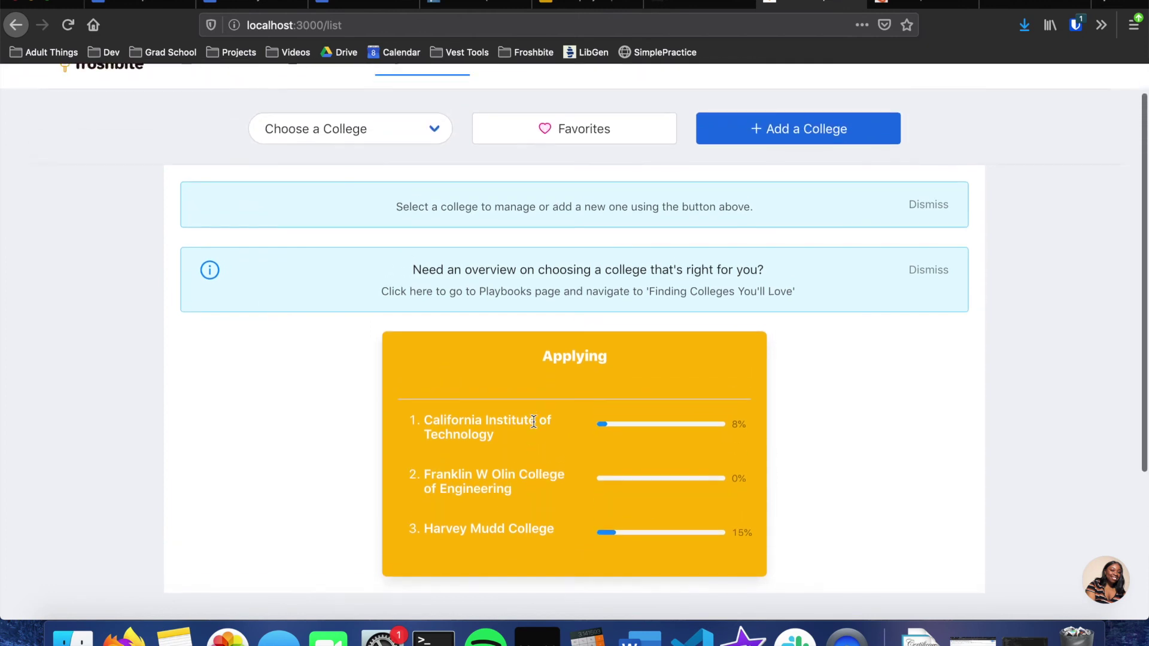
left_click(597, 133)
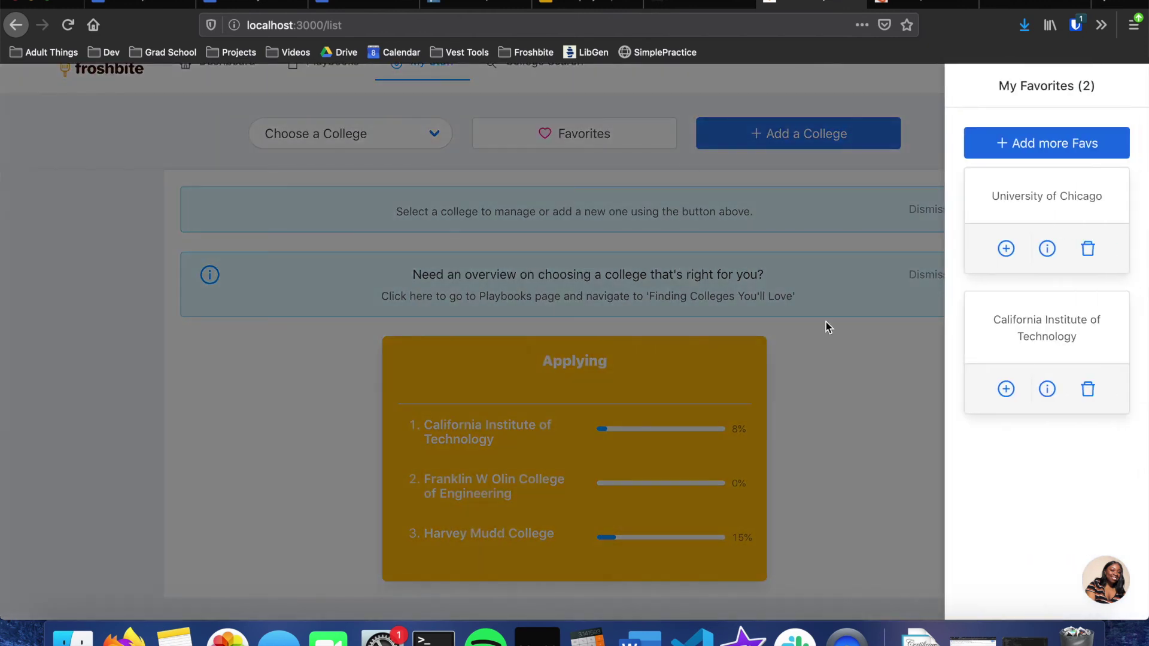
left_click(689, 356)
left_click(397, 141)
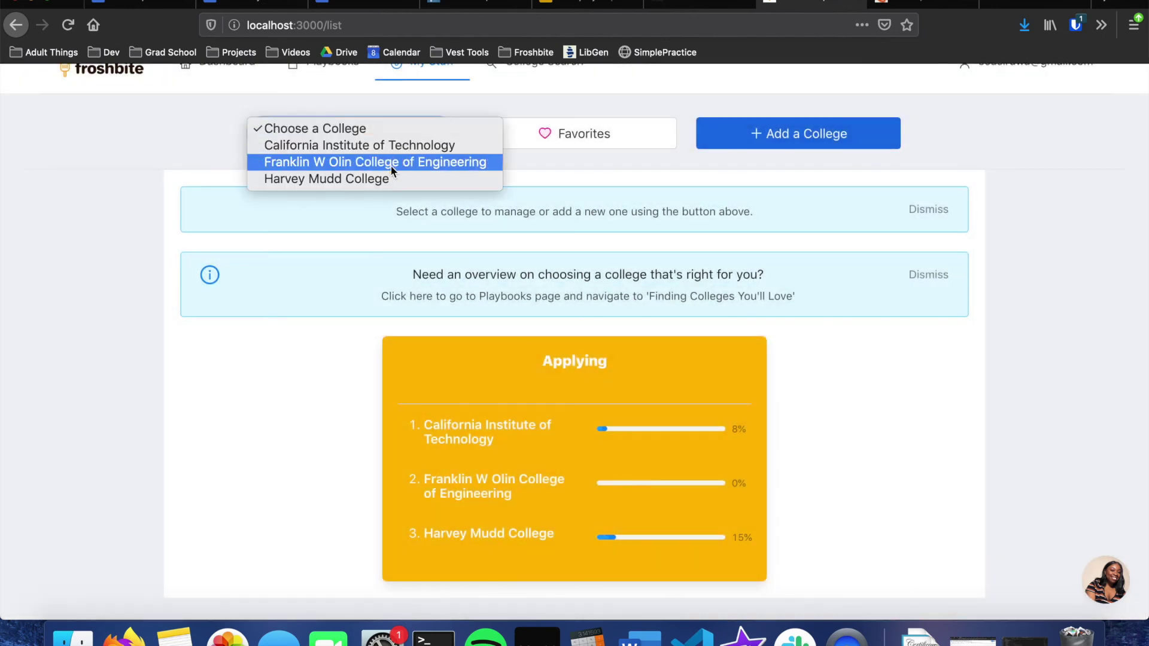
Step: Review Franklin W Olin College's Application Tasks checklist, then head back to College Search and the Dashboard
left_click(392, 164)
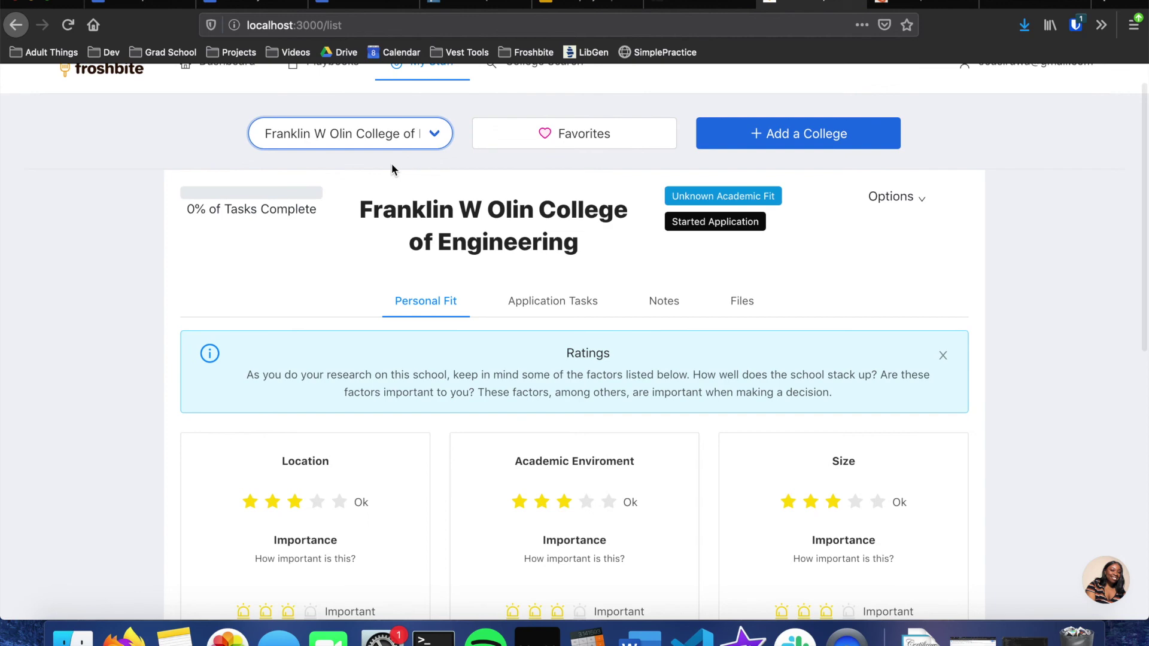
left_click(521, 312)
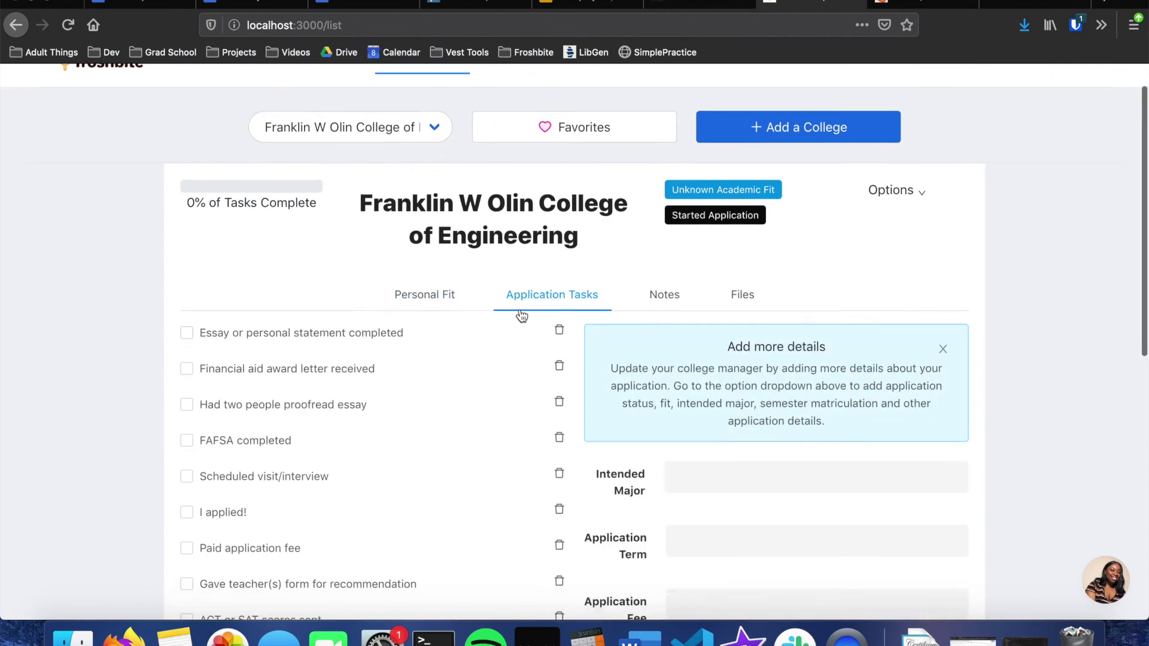
scroll(521, 316, "down", 4)
scroll(474, 456, "down", 2)
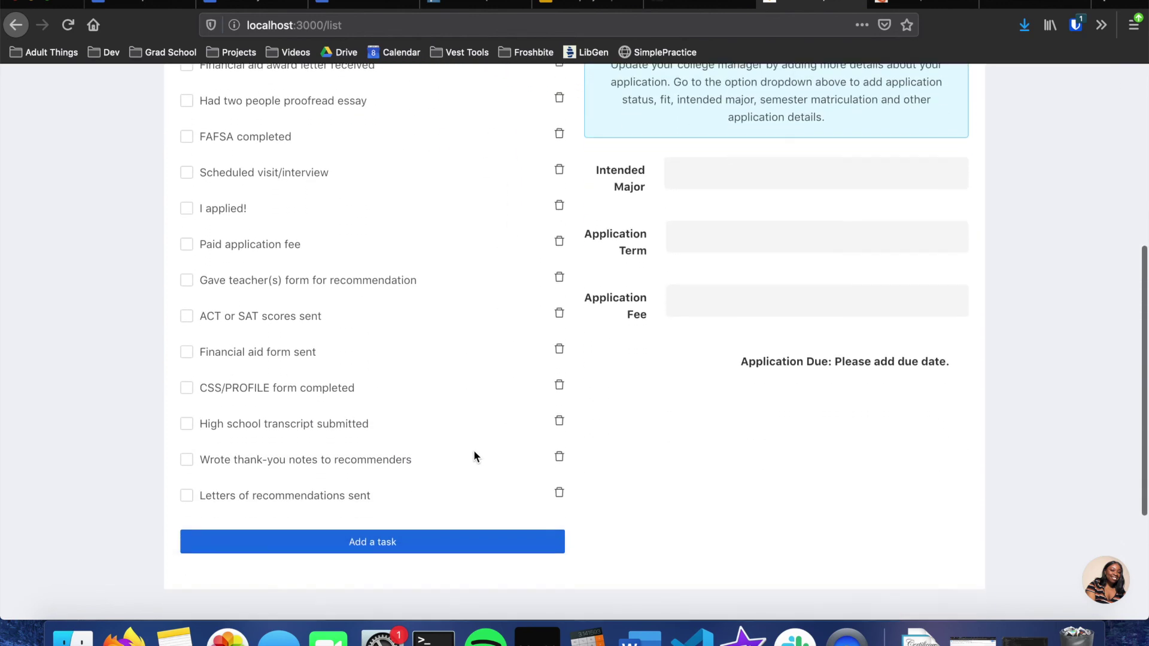
scroll(474, 457, "up", 6)
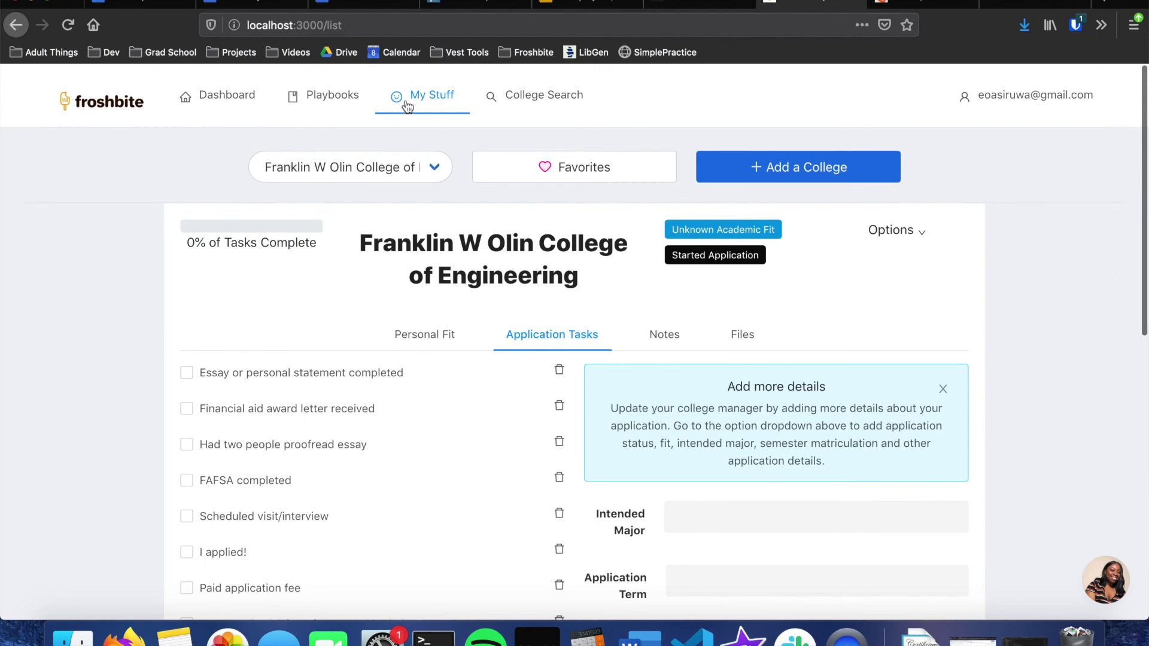
left_click(546, 109)
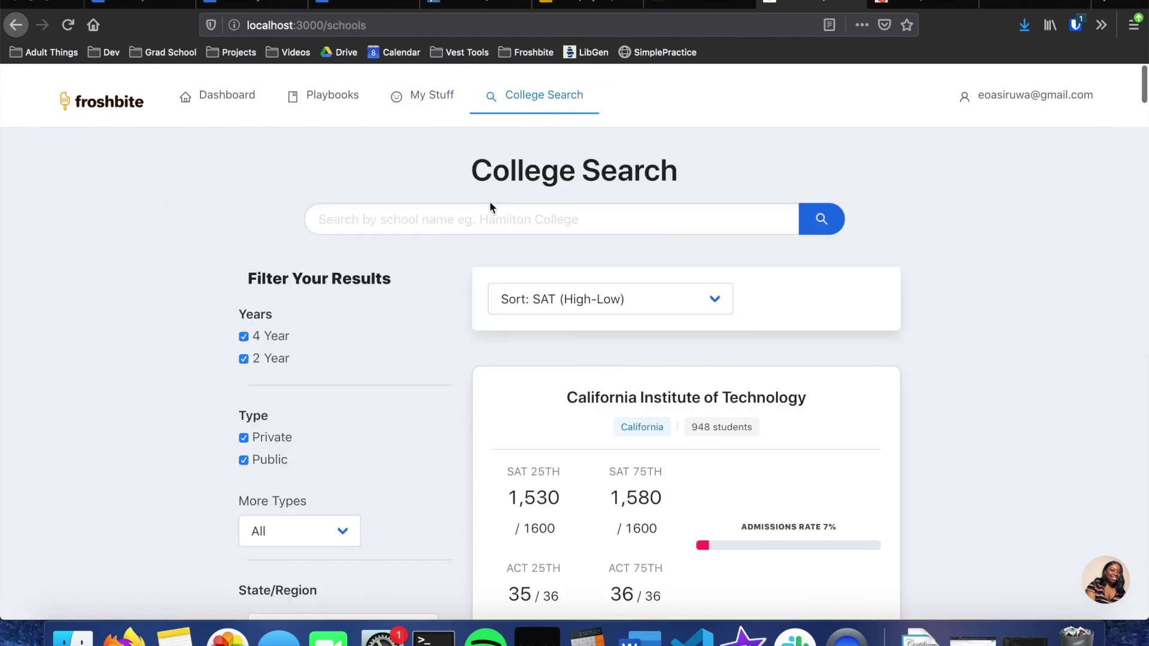
key("super+Left")
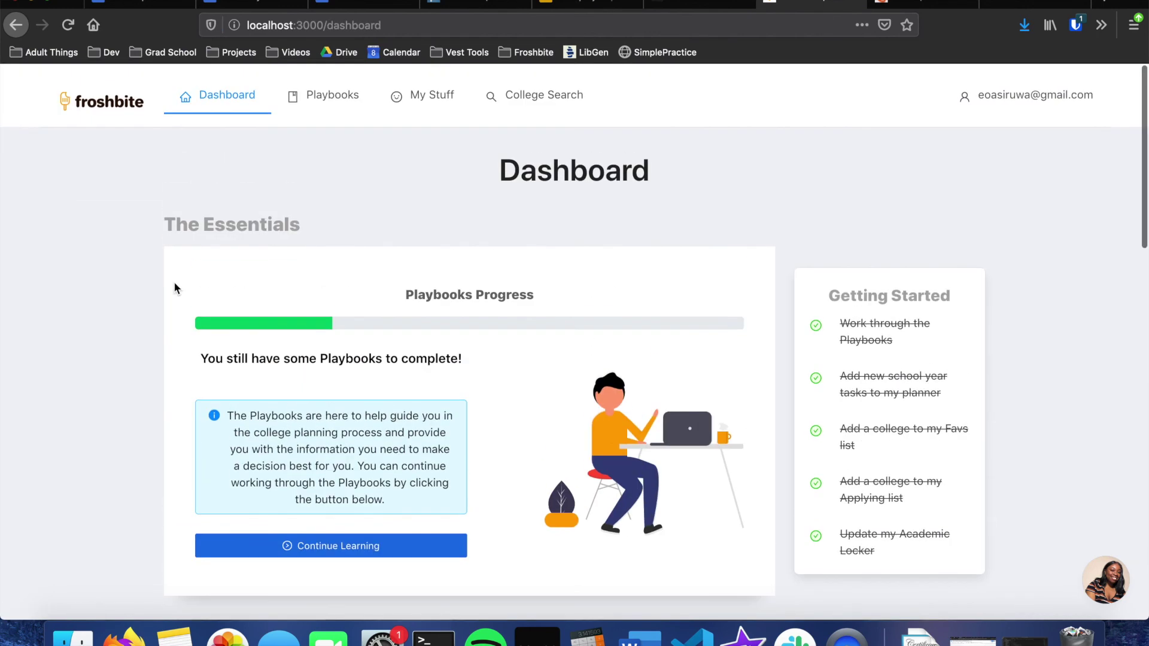
Step: Scroll the Dashboard to review Playbooks progress and the five crossed-off Getting Started tasks
scroll(174, 288, "down", 5)
scroll(174, 288, "up", 5)
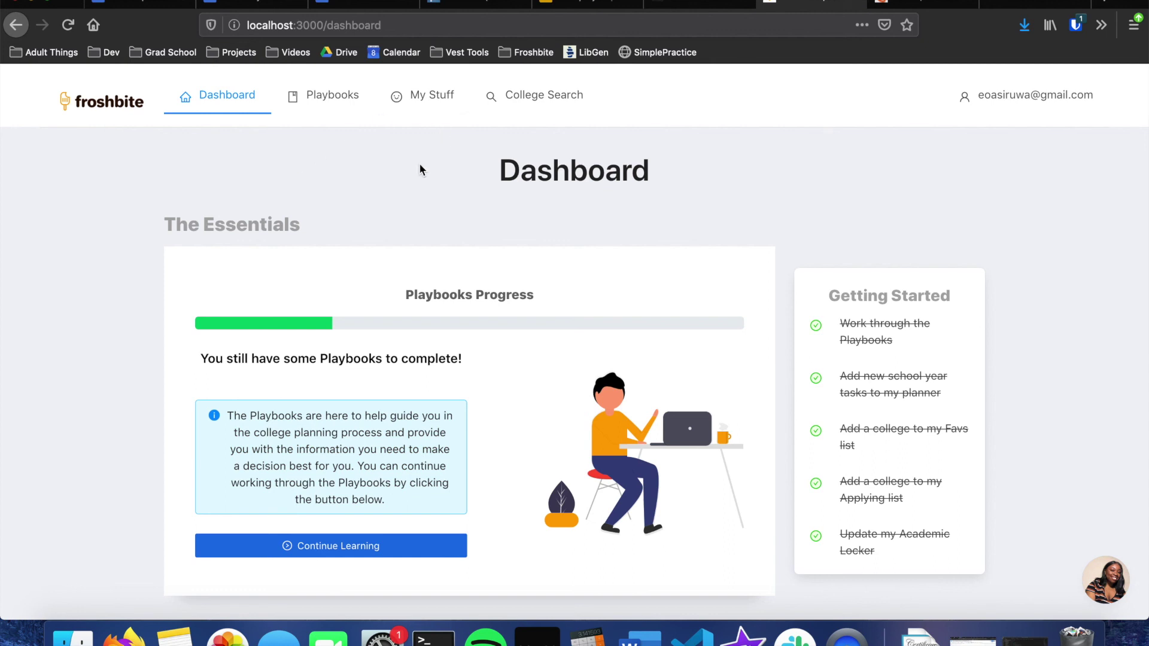
scroll(418, 169, "up", 1)
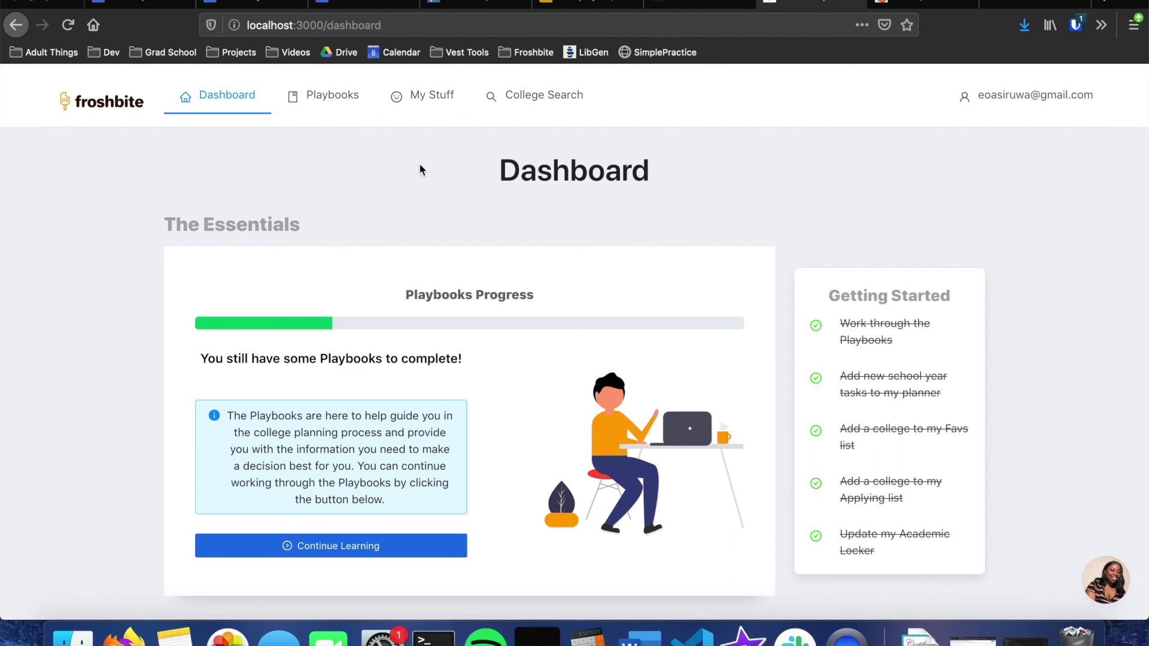